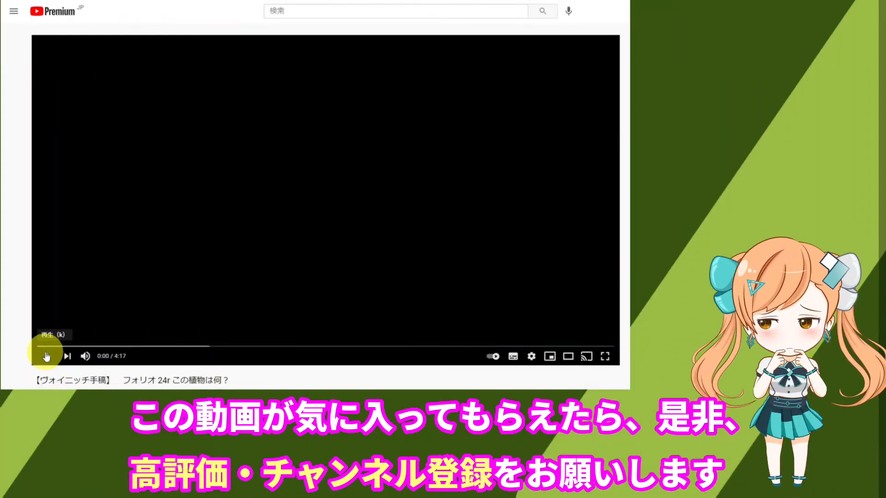
Step: Play the opening seconds of the フォリオ 24r video, pause it, and turn on its captions
click(46, 356)
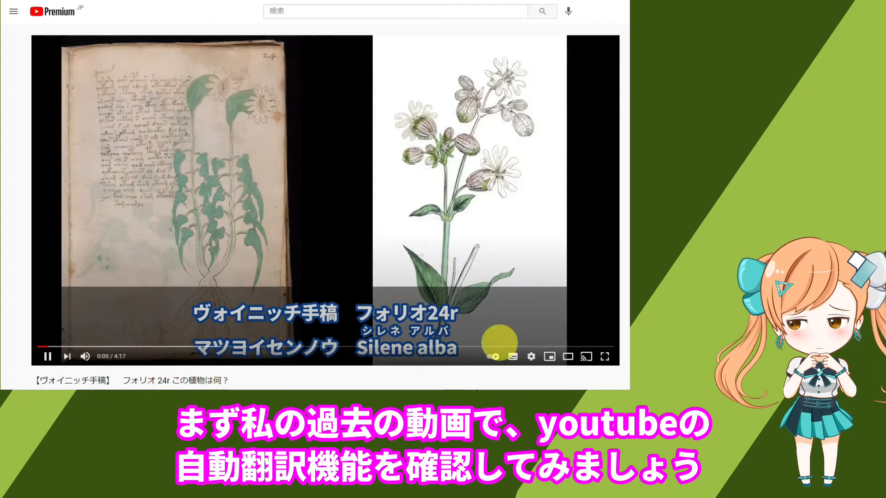
click(44, 360)
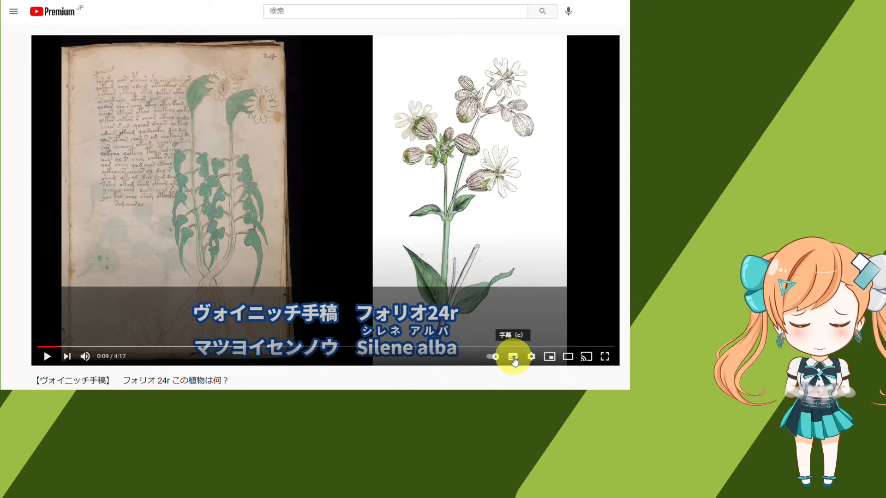
click(512, 357)
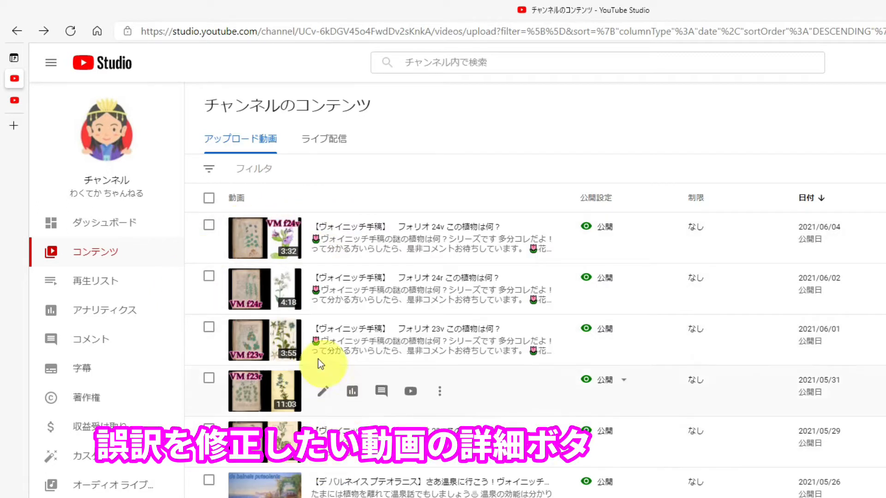
Step: In YouTube Studio, open the details of the フォリオ 24r video and show all of its settings
click(322, 292)
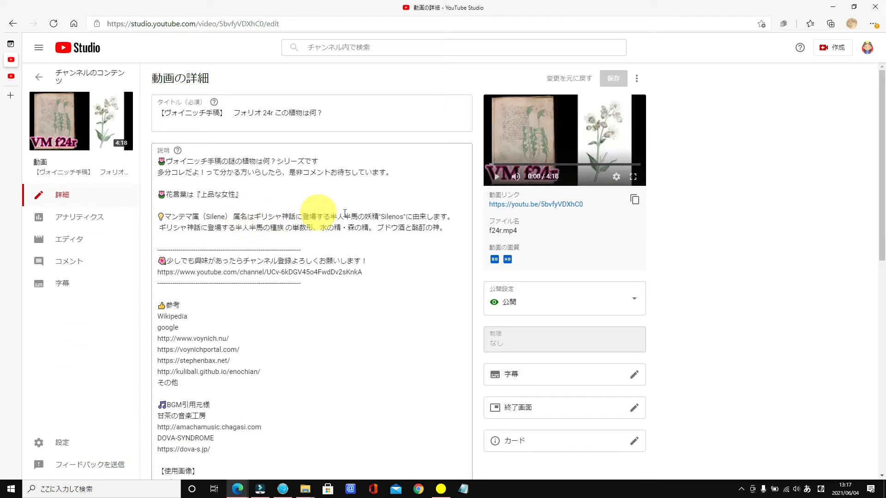
scroll(476, 346, down, 8)
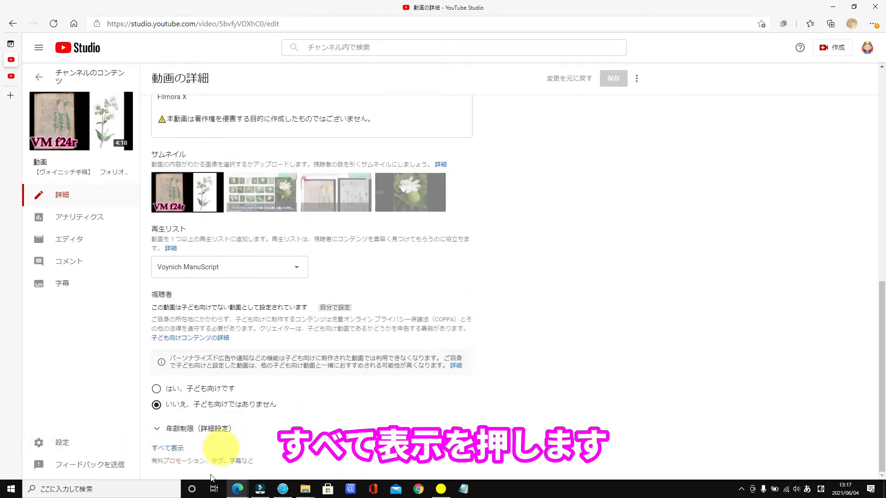
scroll(451, 382, down, 10)
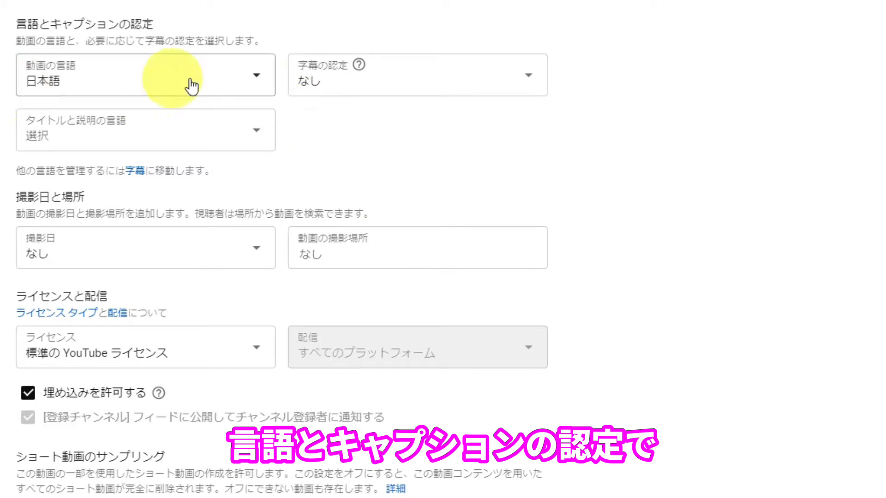
Step: Choose 日本語 as the video language and なし as the caption certification
click(259, 83)
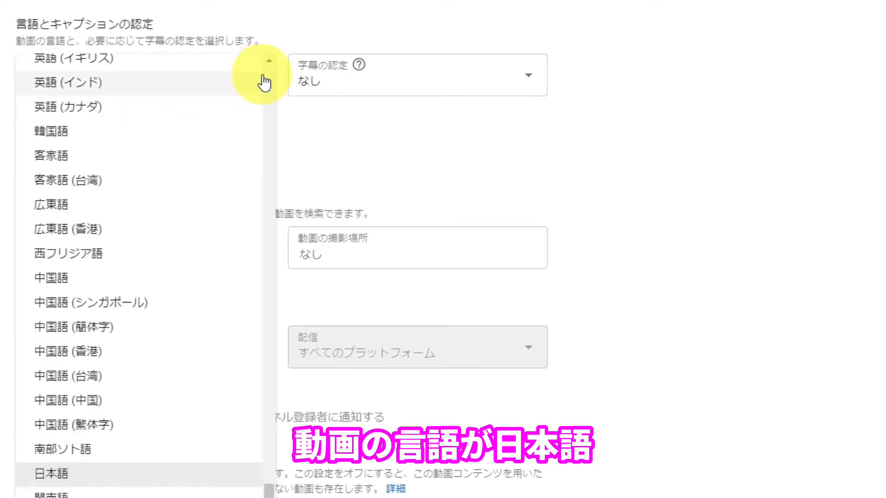
click(174, 475)
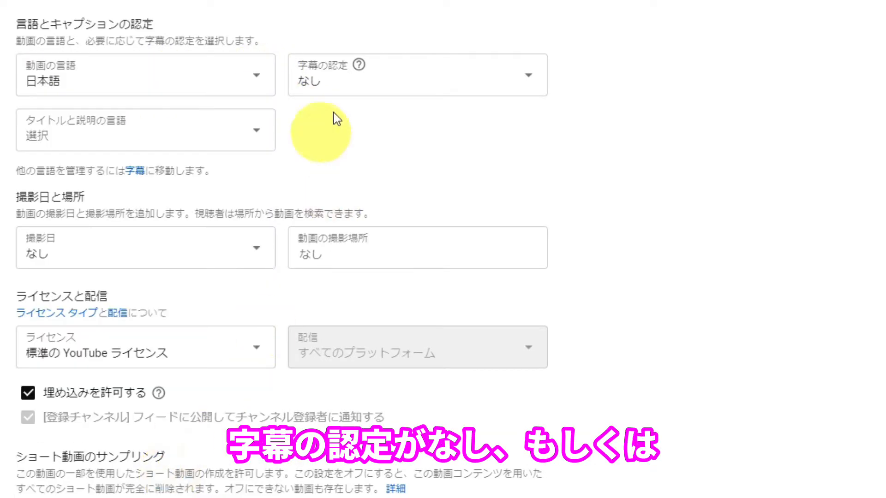
scroll(583, 74, up, 3)
mouse_move(358, 179)
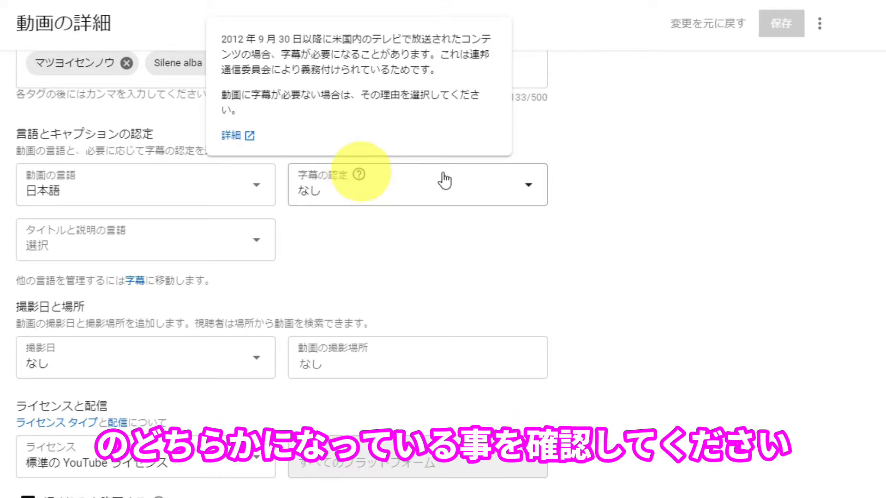
click(521, 185)
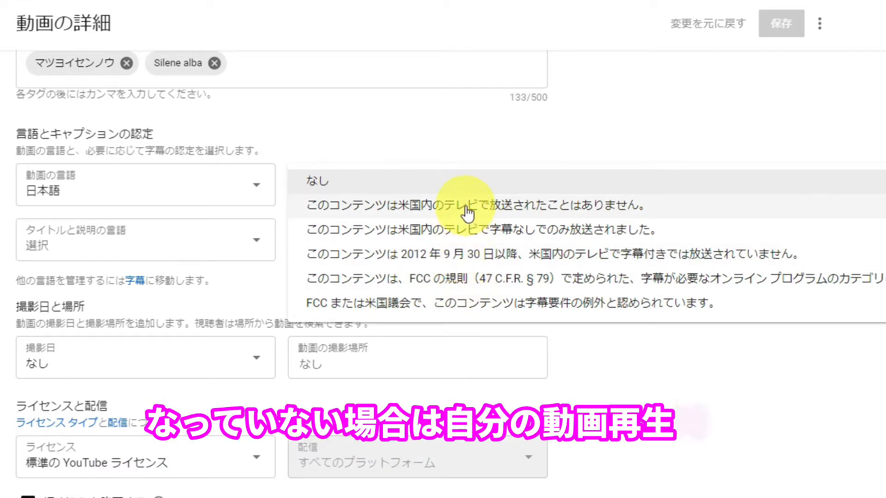
click(464, 189)
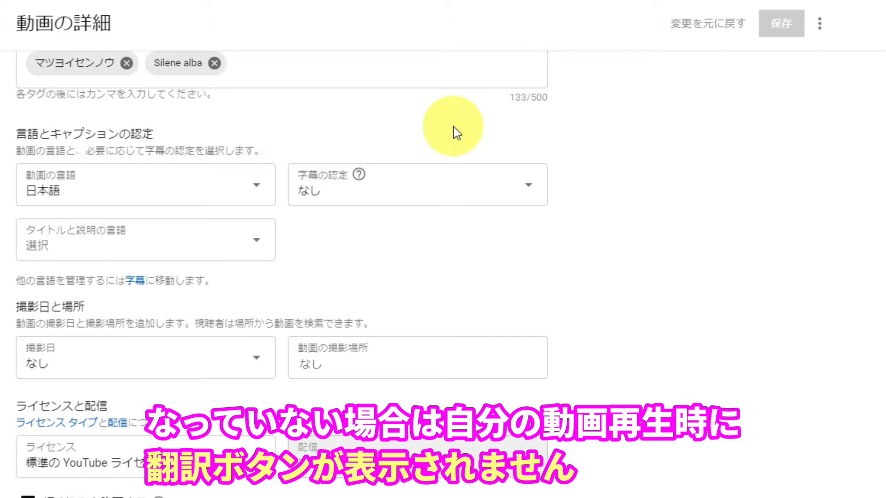
Step: Open the video's Japanese subtitles for editing and review the caption list for recognition errors
scroll(452, 136, up, 20)
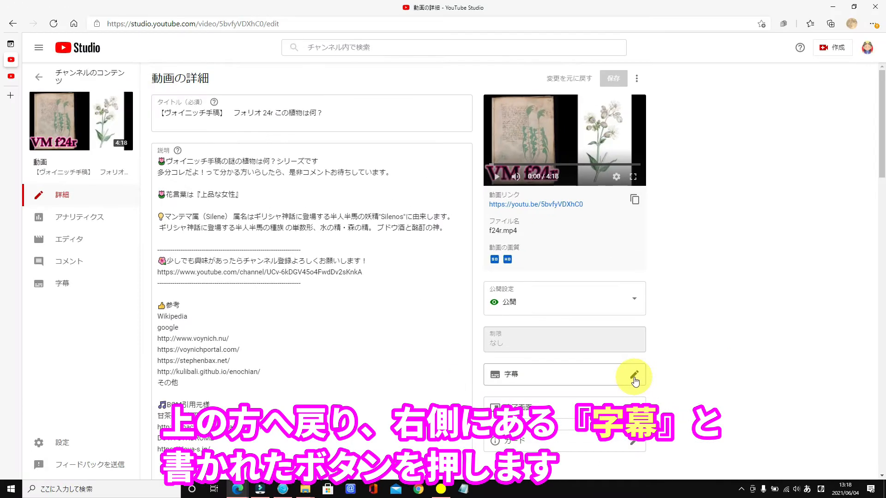
click(634, 377)
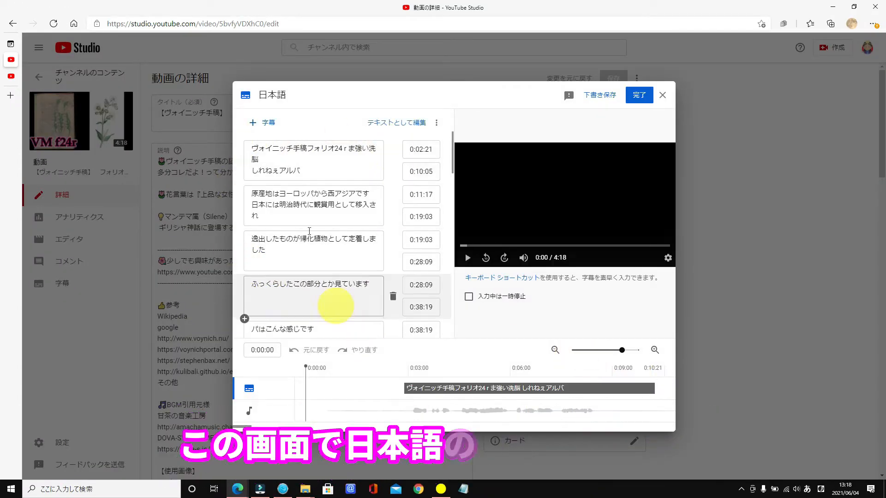
drag(253, 148, 336, 185)
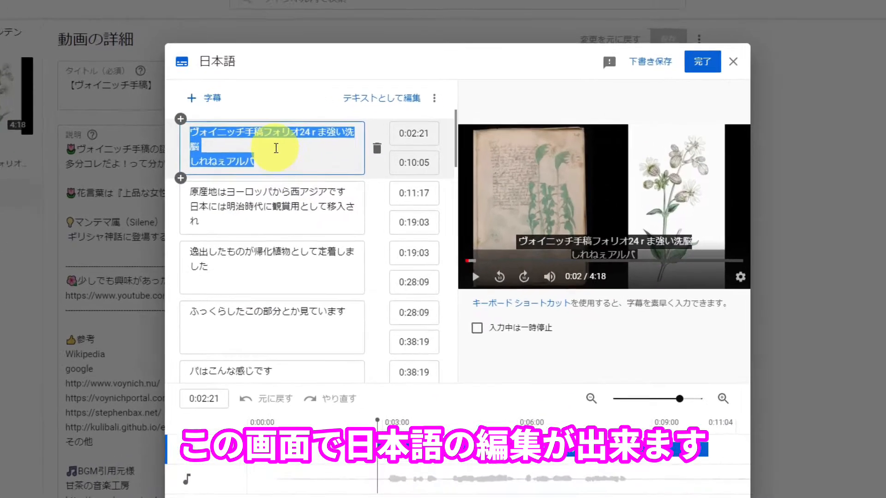
click(318, 161)
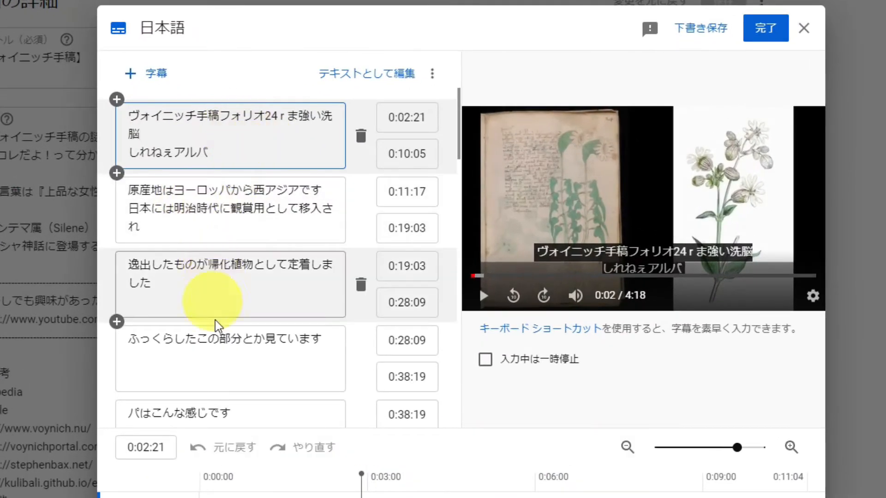
scroll(270, 365, down, 1)
scroll(270, 366, down, 2)
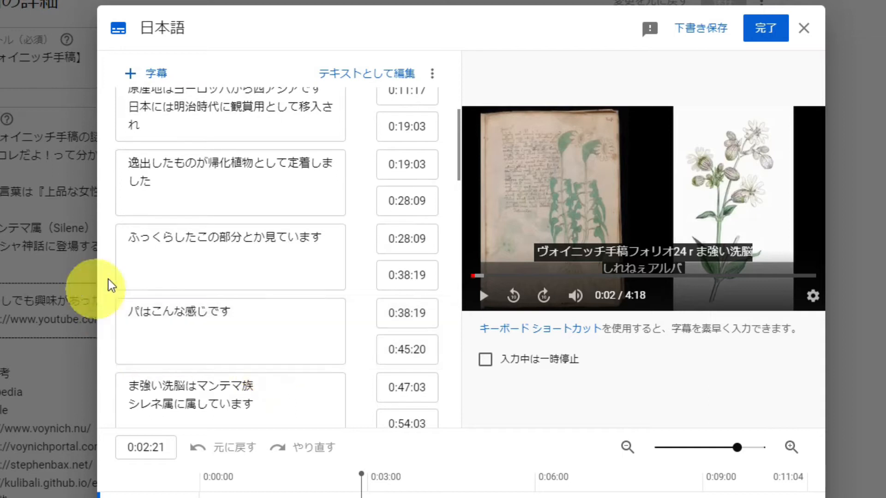
scroll(283, 362, down, 3)
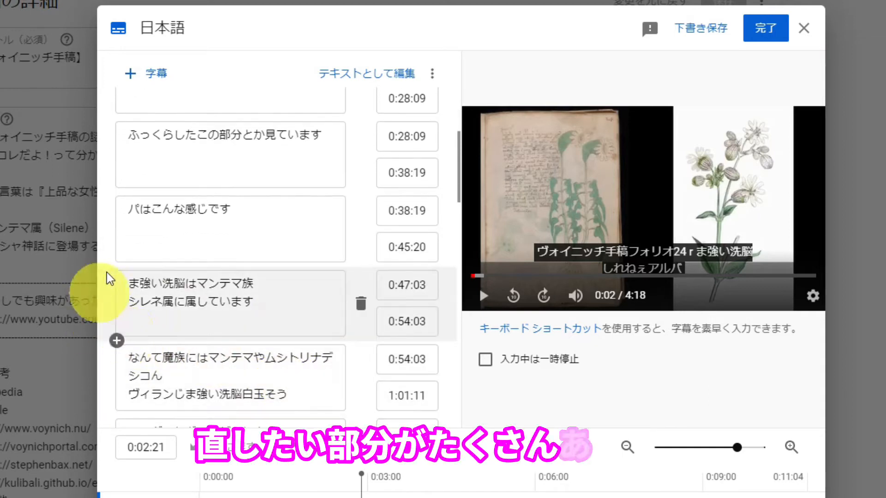
scroll(277, 341, down, 3)
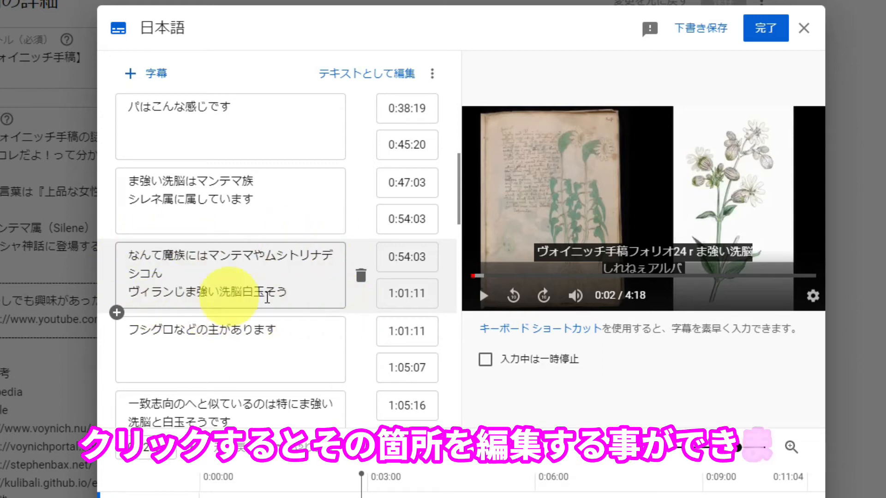
scroll(312, 305, down, 4)
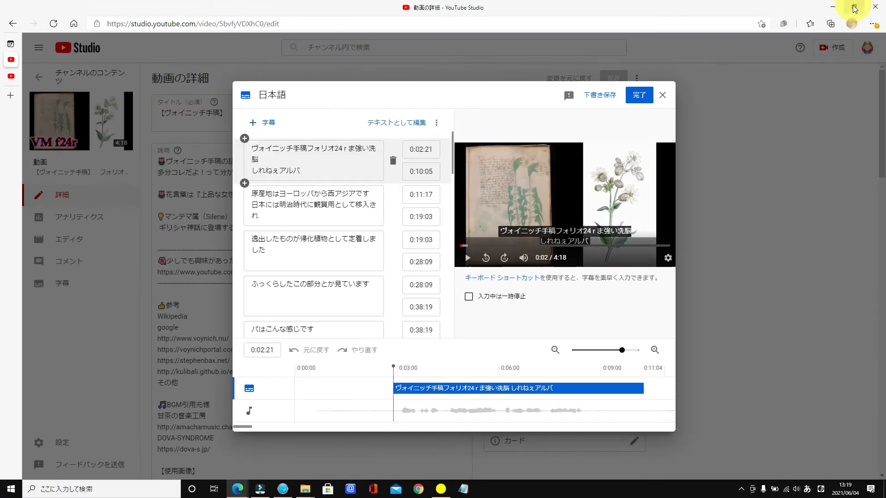
Step: Restore the browser window to a smaller size and narrow it to sit beside the CeVIO script
click(854, 8)
drag(690, 14, 307, 13)
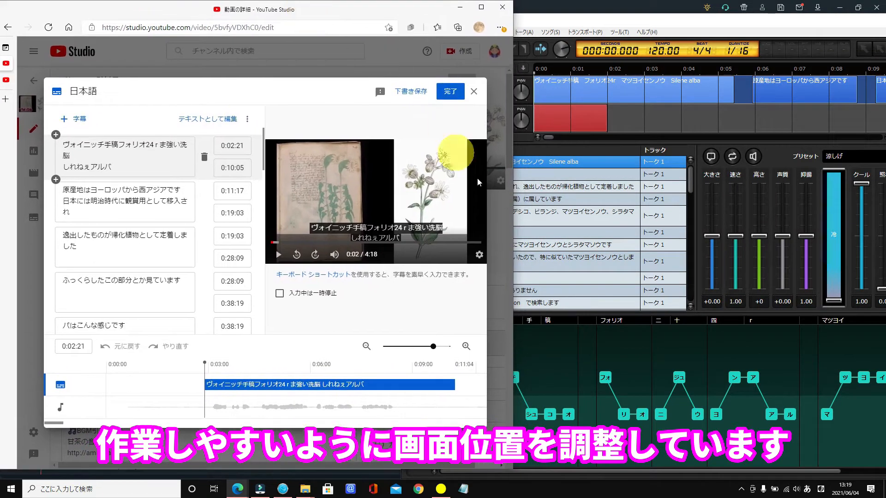
drag(513, 199, 401, 200)
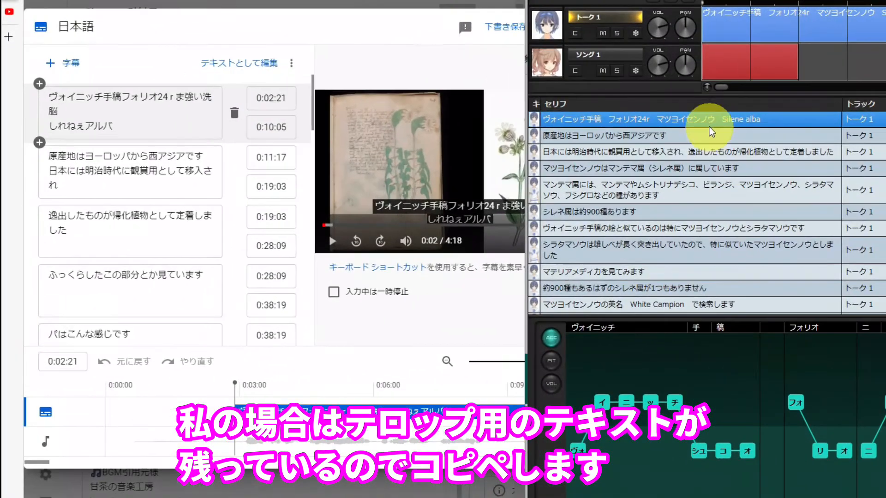
Step: Replace the first caption with the CeVIO script line "ヴォイニッチ手稿 フォリオ24r マツヨイセンノウ Silene alba"
right_click(708, 123)
click(727, 143)
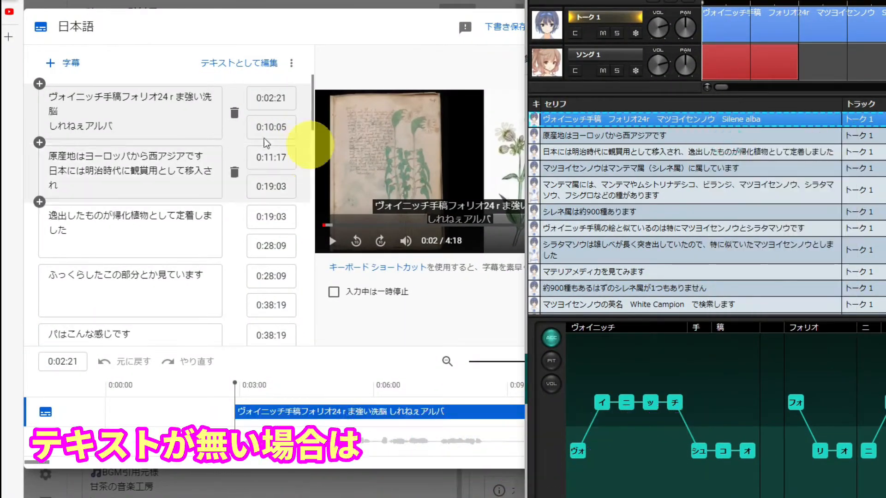
click(138, 124)
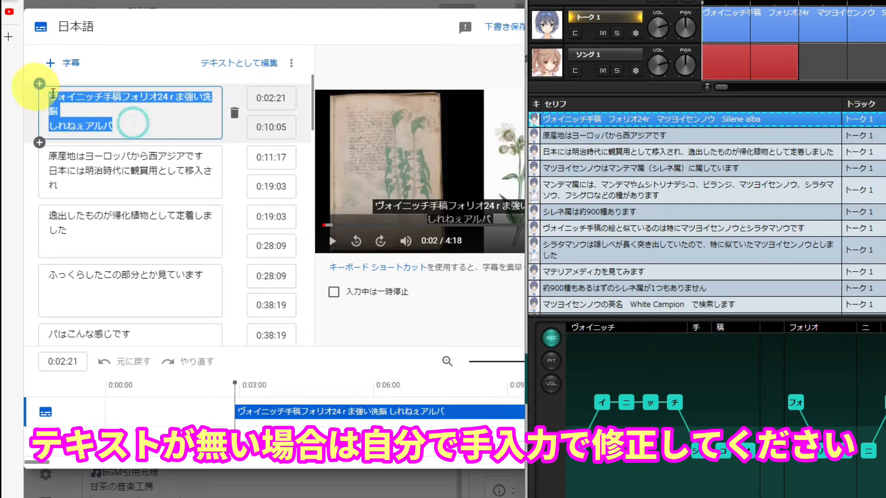
right_click(68, 100)
click(98, 176)
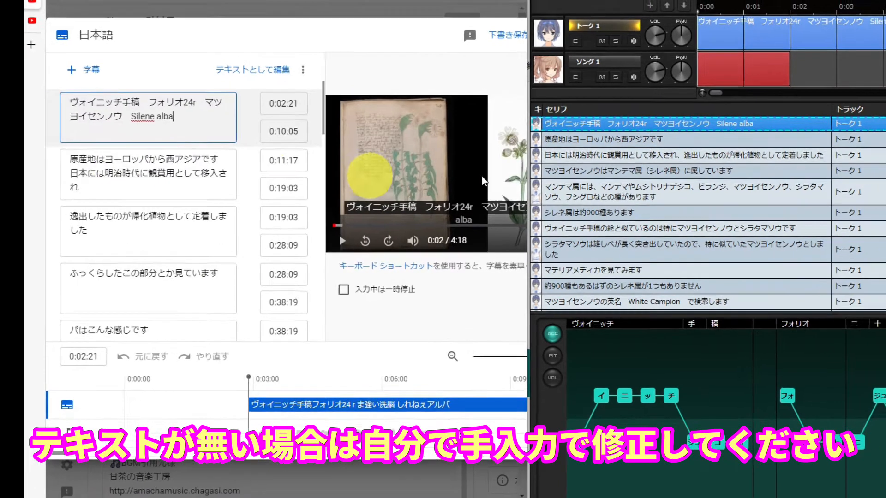
Step: Replace the second line of the 0:11:17 caption with "日本には明治時代に観賞用として移入され、" from the CeVIO script
right_click(579, 140)
right_click(560, 153)
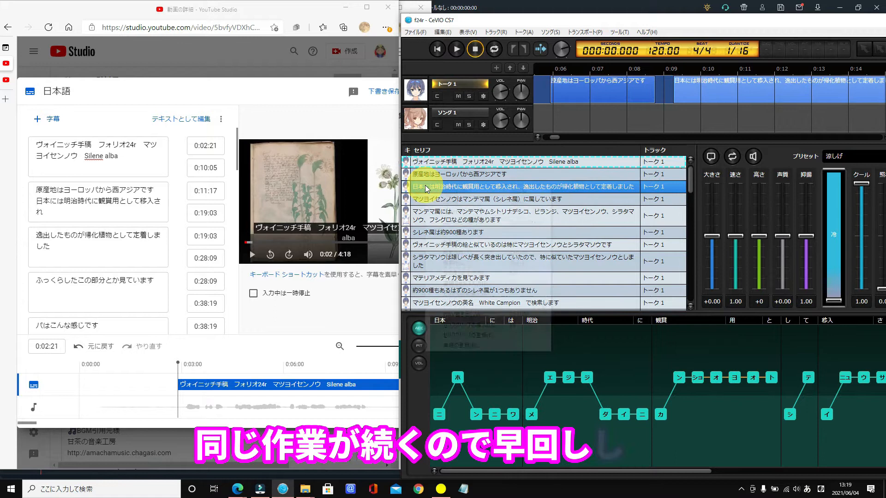
click(455, 219)
mouse_move(70, 213)
mouse_down()
mouse_move(37, 201)
mouse_move(65, 222)
mouse_up()
right_click(39, 201)
click(64, 259)
right_click(62, 213)
click(85, 236)
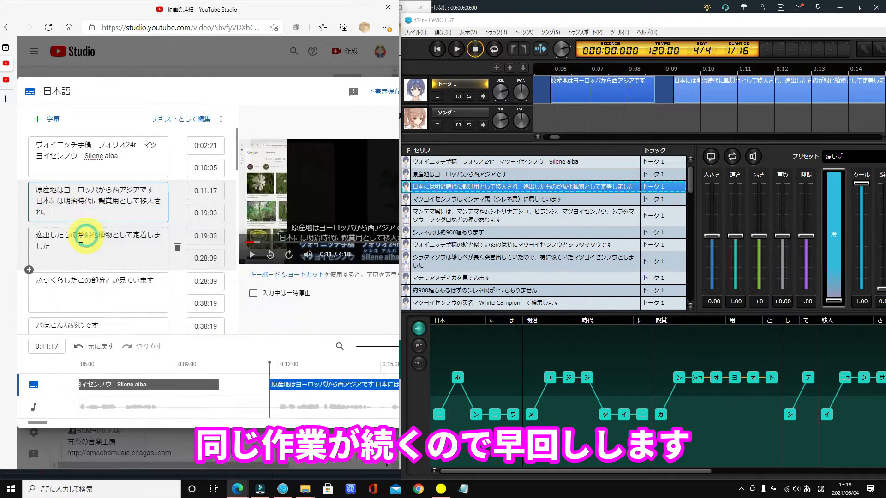
click(136, 249)
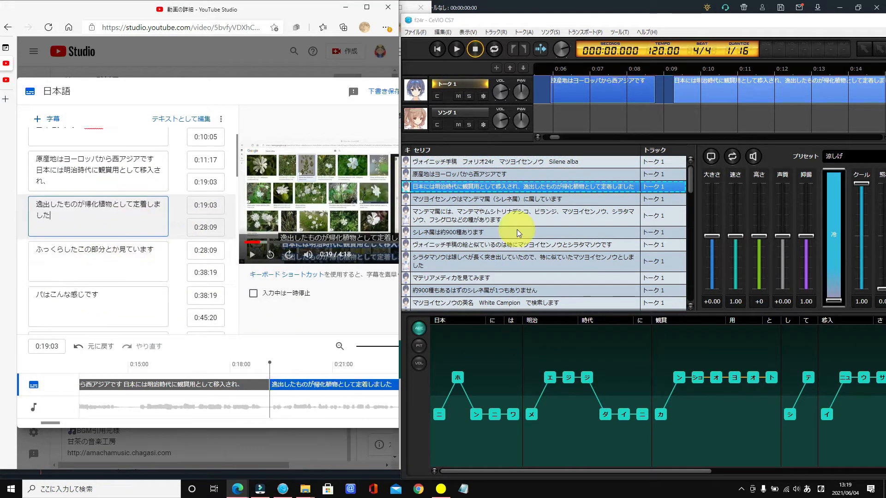
Step: Replace the 0:28:09 caption with the CeVIO script line "ふっくらしたこの部分とか似ています"
scroll(517, 229, down, 4)
scroll(517, 230, up, 2)
right_click(507, 270)
click(526, 302)
triple_click(72, 249)
right_click(73, 250)
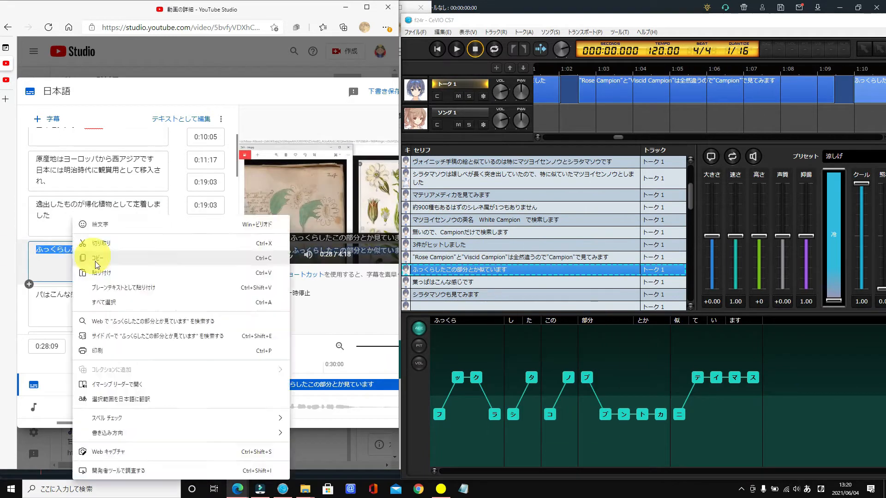
click(99, 272)
Step: Replace the 0:38:19 caption with the CeVIO script line "葉っぱはこんな感じです"
click(129, 305)
right_click(439, 282)
click(457, 314)
drag(107, 295, 37, 297)
right_click(38, 298)
click(113, 93)
Step: Replace the 0:47:03 caption with the CeVIO script line "マツヨイセンノウはマンテマ属（シレネ属）に属しています"
scroll(133, 230, down, 3)
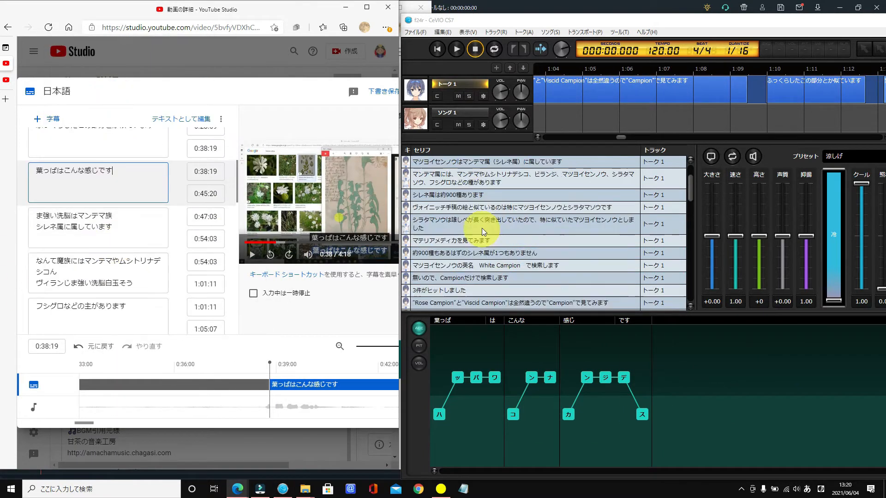
scroll(483, 232, up, 3)
right_click(463, 199)
click(482, 230)
triple_click(41, 221)
right_click(64, 214)
click(99, 300)
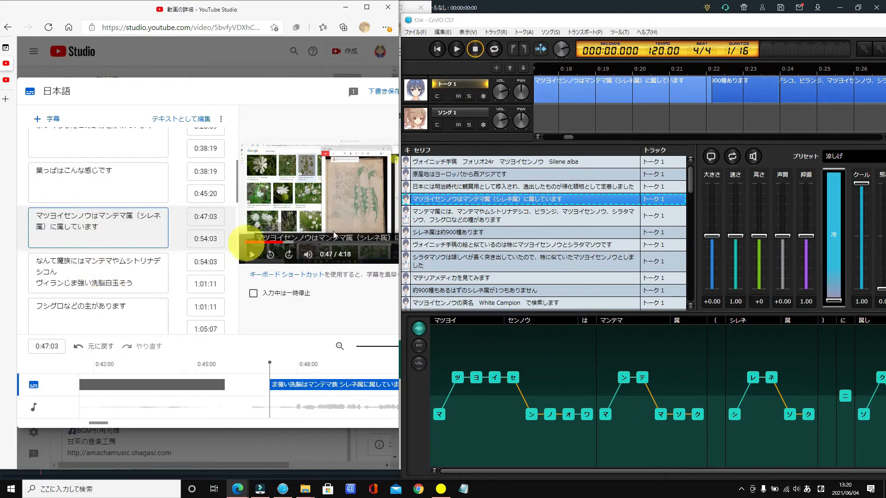
Step: Replace the 0:54:03 caption with the CeVIO script line listing the マンテマ属 species, from マンテマ to フシグロ
right_click(440, 216)
click(459, 244)
drag(136, 284, 24, 278)
right_click(48, 265)
click(80, 57)
Step: Move the ending "フシグロなどの種があります" out of the 0:54:03 caption to replace the text of the 1:01:11 caption
right_click(113, 284)
click(147, 50)
click(130, 307)
right_click(55, 274)
click(84, 67)
Step: Replace the 1:05:16 caption with the CeVIO script line "ヴォイニッチ手稿の絵と似ているのは特にマツヨイセンノウとシラタマソウです"
scroll(134, 282, down, 2)
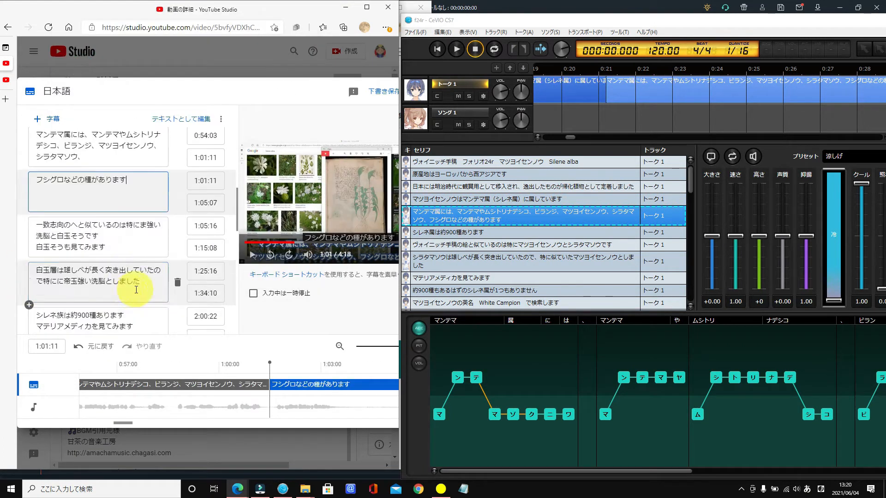
right_click(463, 245)
click(482, 261)
drag(111, 248, 33, 224)
right_click(65, 231)
click(89, 272)
Step: Replace the 1:25:16 caption with the CeVIO script line "シラタマソウは雄しべが長く突き出していたので、特に似ていたマツヨイセンノウとしました"
right_click(472, 262)
click(492, 279)
drag(141, 283, 46, 267)
right_click(47, 266)
click(80, 60)
Step: Replace the opening sentence of the 2:08:19 caption with the CeVIO script line "約900種もあるはずのシレネ属が1つもありません"
scroll(134, 283, down, 2)
click(133, 233)
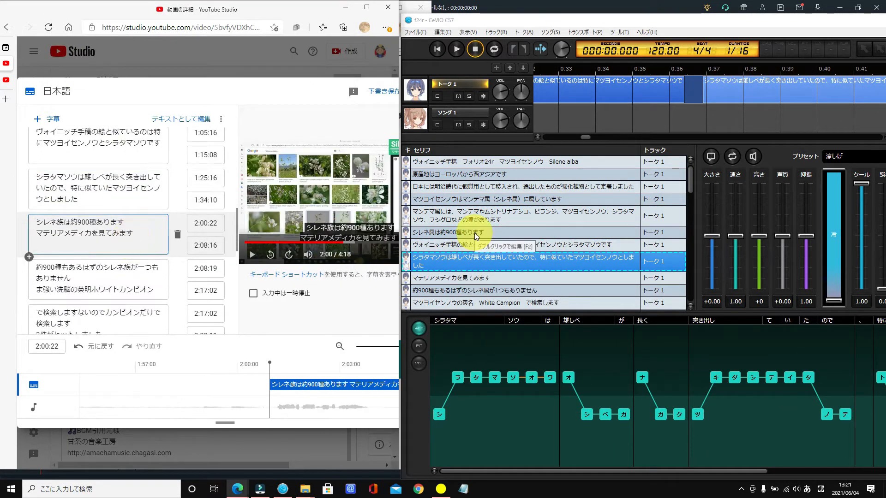
scroll(458, 258, down, 1)
click(459, 254)
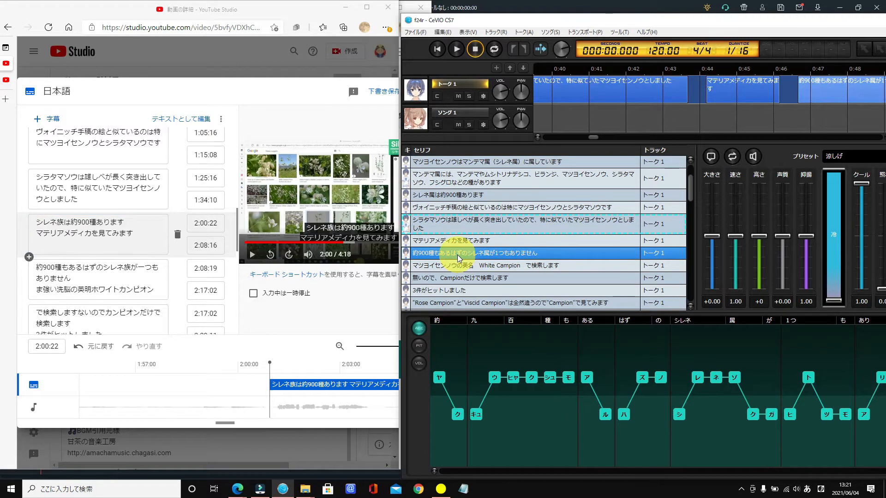
right_click(457, 255)
click(475, 276)
drag(93, 279, 36, 268)
right_click(69, 271)
click(93, 62)
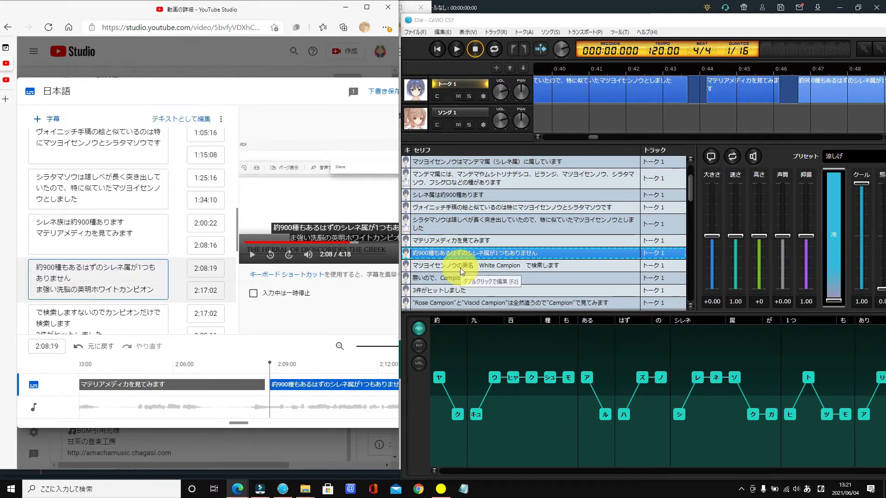
Step: Replace the last line of the 2:08:19 caption with the CeVIO script line "マツヨイセンノウの英名 White Campion で検索します"
right_click(461, 268)
click(478, 286)
drag(156, 290, 37, 260)
right_click(65, 291)
click(91, 81)
Step: Replace the opening sentence of the 2:17:02 caption with the CeVIO script line "無いので、Campionだけで検索します"
scroll(140, 177, down, 2)
right_click(461, 279)
click(479, 299)
right_click(49, 263)
click(74, 273)
scroll(148, 277, down, 2)
scroll(489, 240, down, 2)
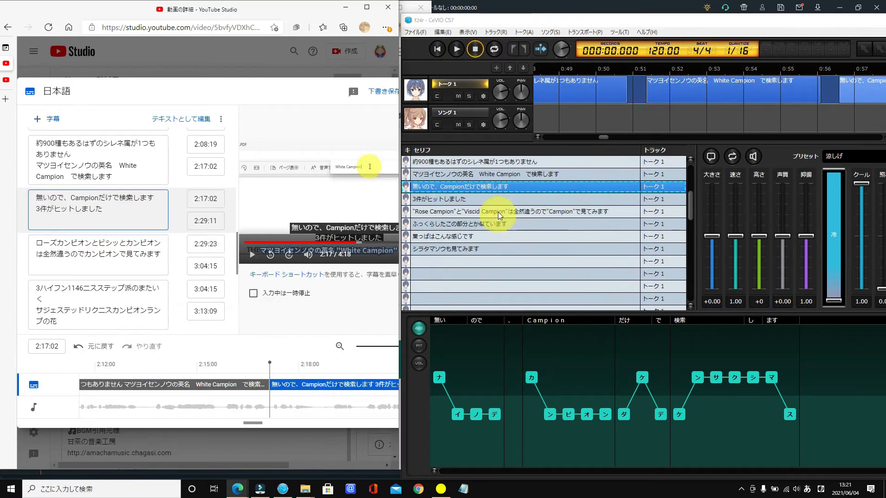
Step: Try to replace the 2:29:23 caption with the CeVIO script line about Rose Campion and Viscid Campion
right_click(494, 213)
click(511, 232)
drag(160, 256, 38, 241)
right_click(48, 239)
right_click(437, 212)
click(454, 231)
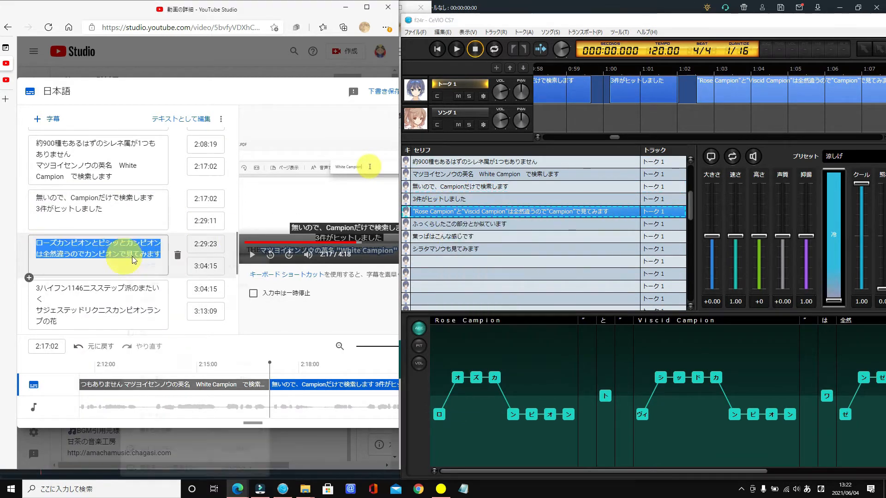
click(150, 290)
drag(160, 257, 39, 244)
right_click(61, 253)
Step: Replace the 2:29:23 caption with the CeVIO script line ""Rose Campion"と"Viscid Campion"は全然違うので"Campion"で見てみます"
right_click(487, 213)
double_click(599, 211)
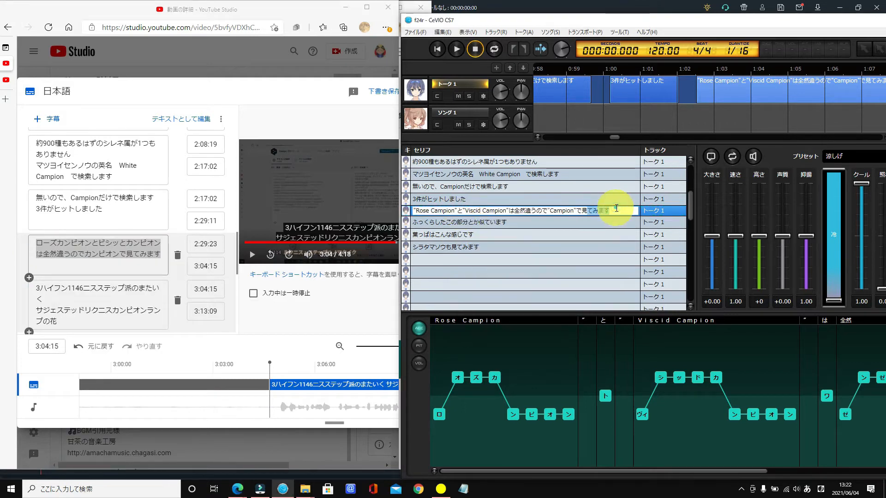
right_click(443, 212)
click(461, 232)
right_click(98, 250)
drag(35, 243, 163, 256)
key(ctrl+v)
click(92, 310)
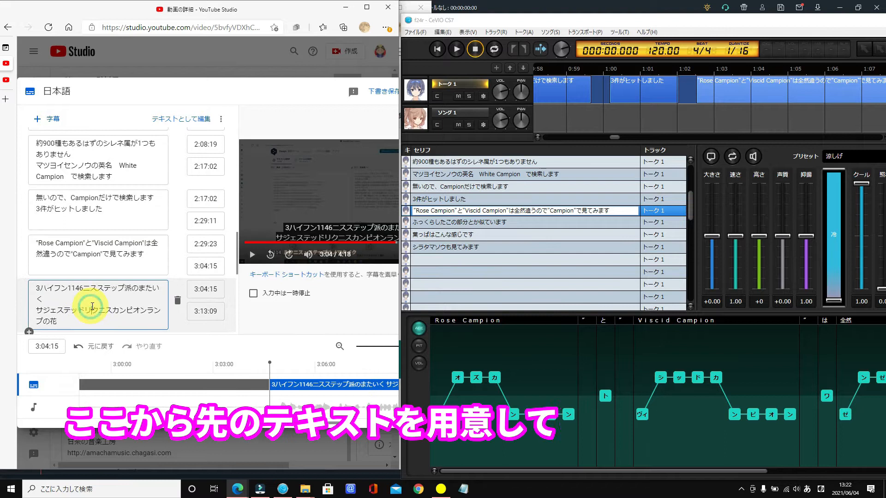
Step: Look through the uncorrected captions from 3:04:15 onward and the corrected ones before it, and maximize the browser window
scroll(115, 254, down, 3)
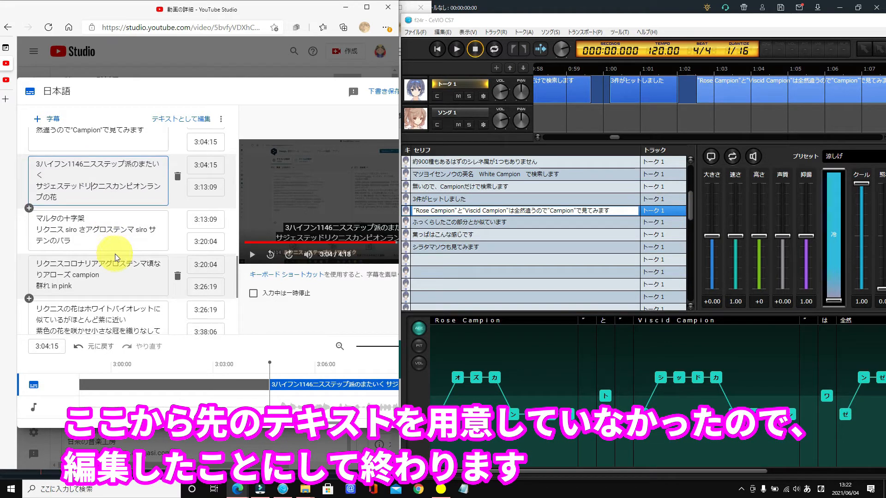
scroll(118, 255, down, 5)
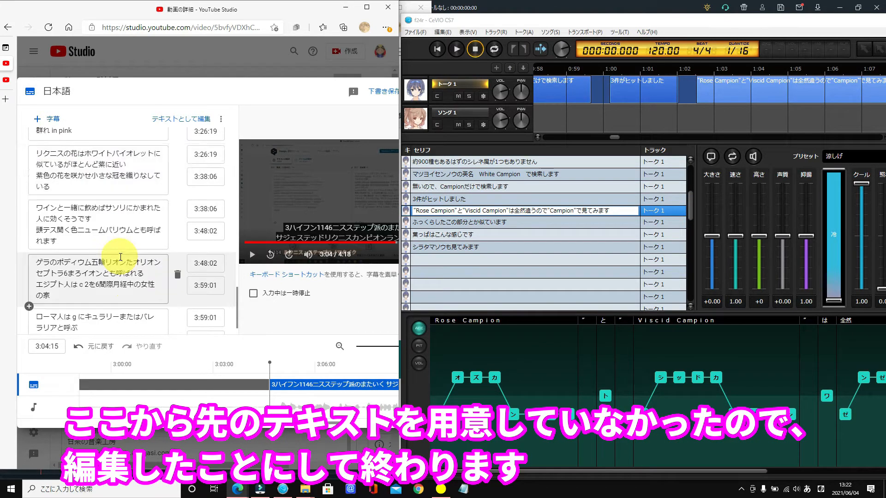
scroll(125, 257, up, 5)
scroll(124, 257, up, 3)
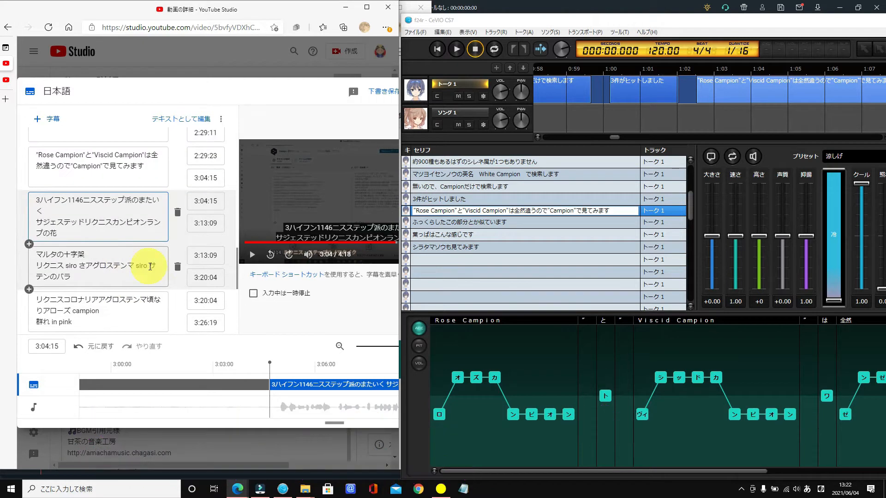
scroll(143, 258, up, 4)
scroll(146, 259, up, 5)
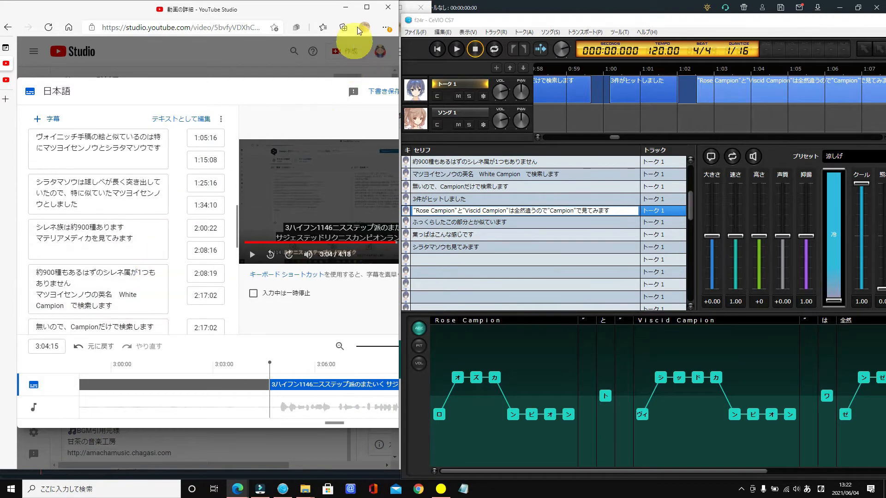
click(367, 8)
scroll(402, 217, up, 8)
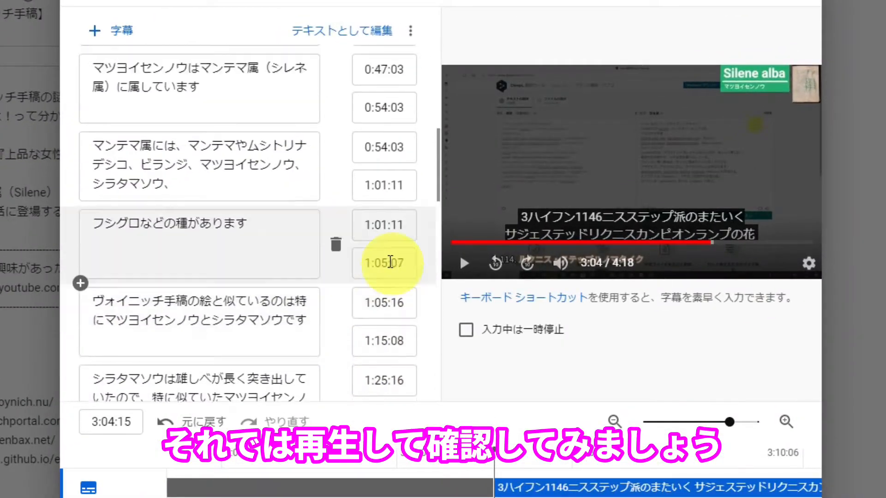
click(464, 263)
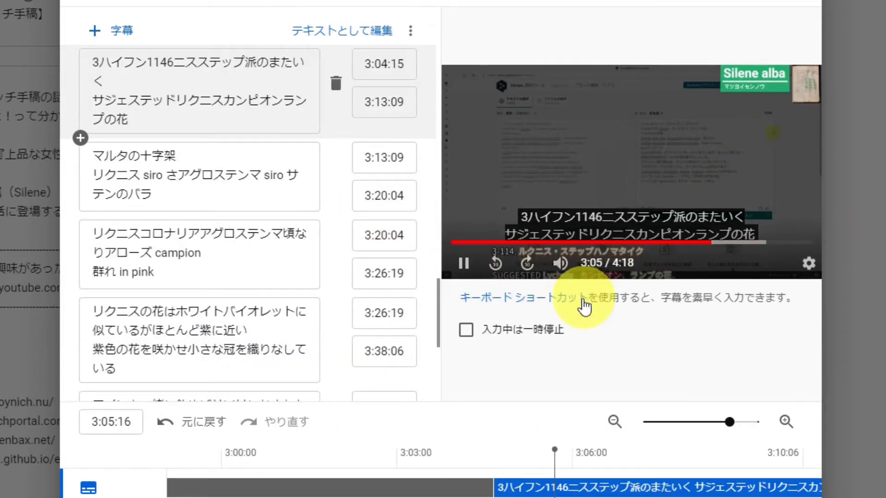
click(464, 263)
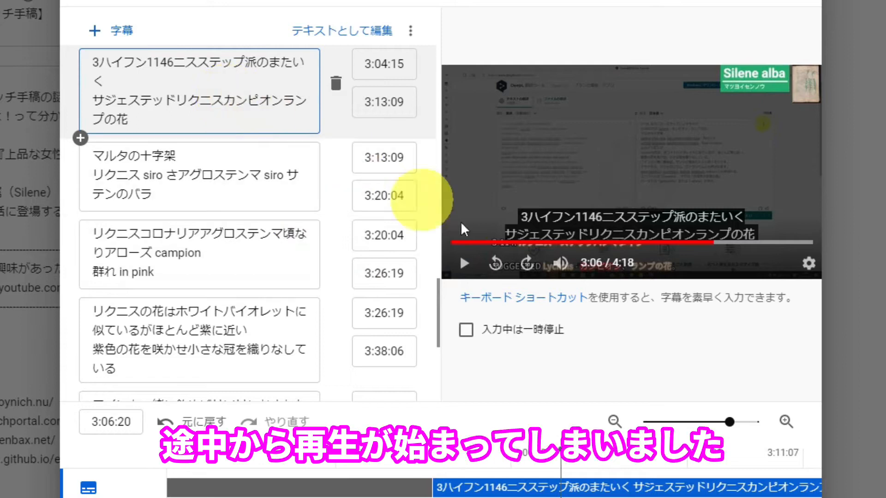
click(461, 263)
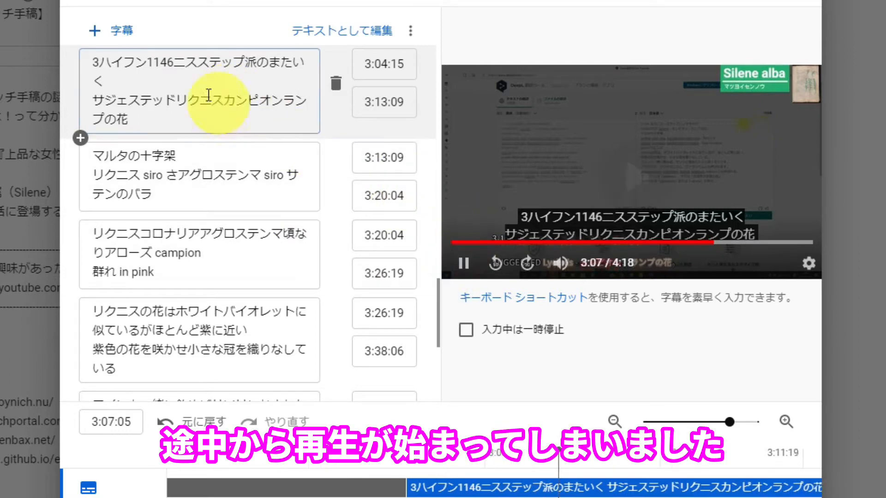
triple_click(208, 93)
click(207, 93)
scroll(277, 115, up, 5)
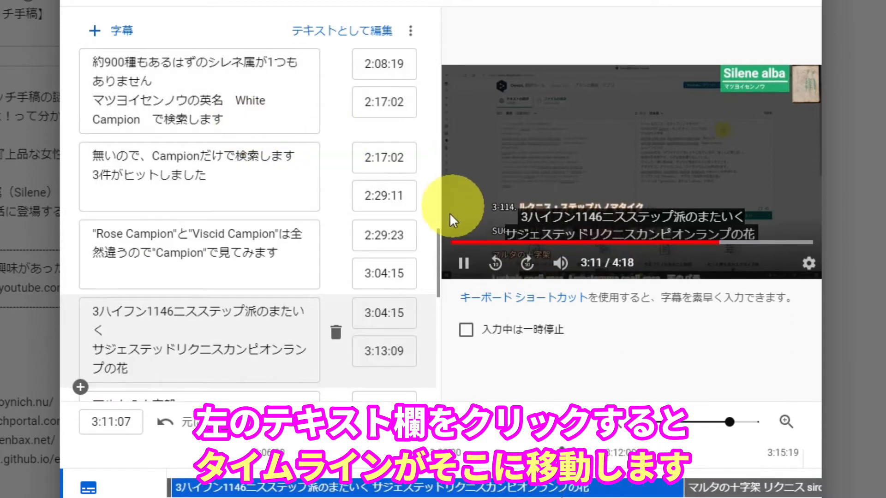
drag(439, 238, 427, 58)
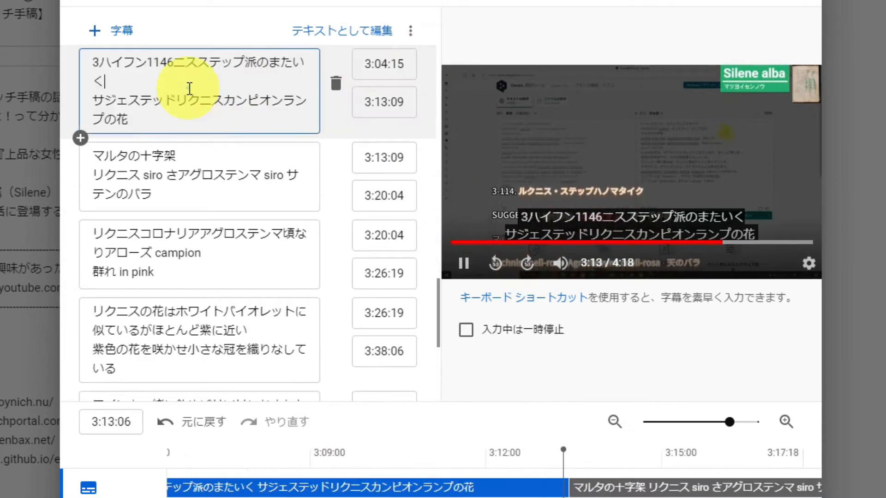
click(460, 270)
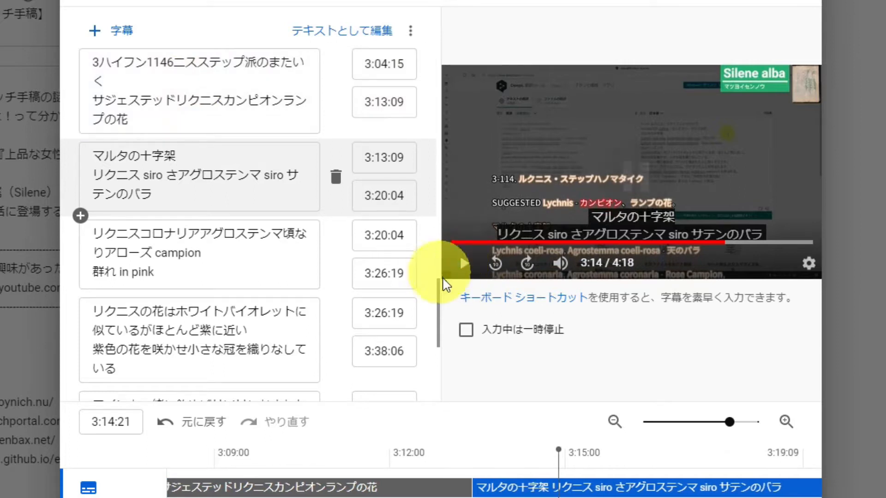
Step: Play the video from the first caption at 0:02:21 to about 0:38 to check the corrected captions against the audio
drag(439, 287, 422, 35)
triple_click(255, 94)
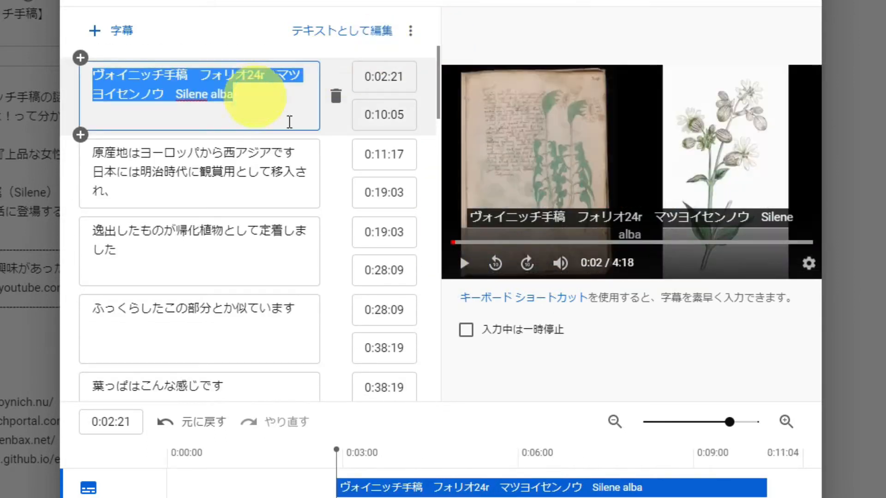
click(465, 264)
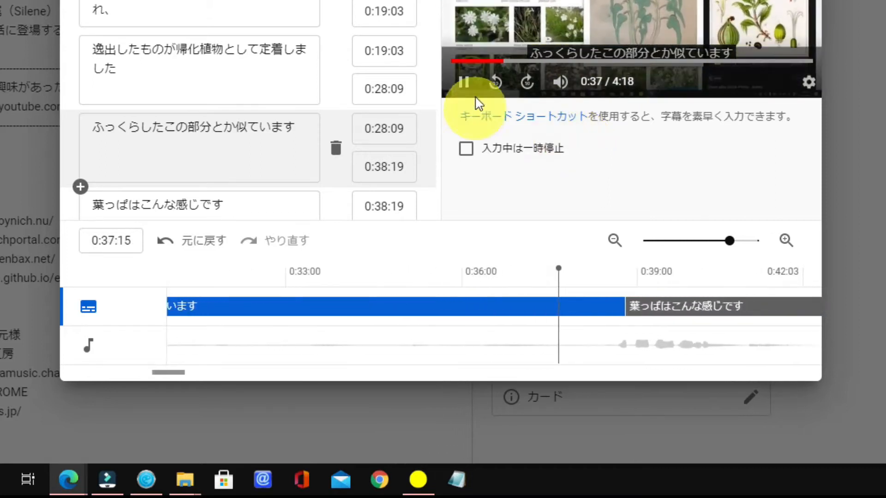
click(465, 84)
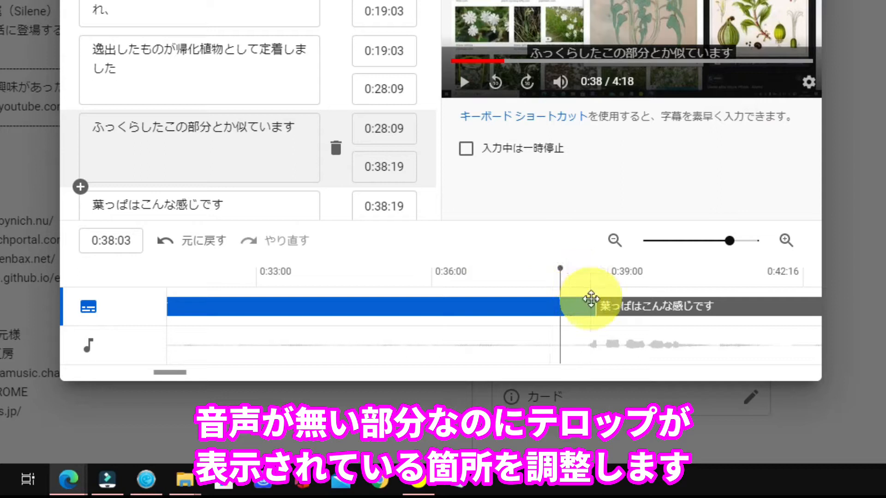
Step: Shorten the 0:28:09 caption "ふっくらしたこの部分とか似ています" on the timeline so it ends at 0:31:23, about a second after its speech
drag(595, 308, 240, 307)
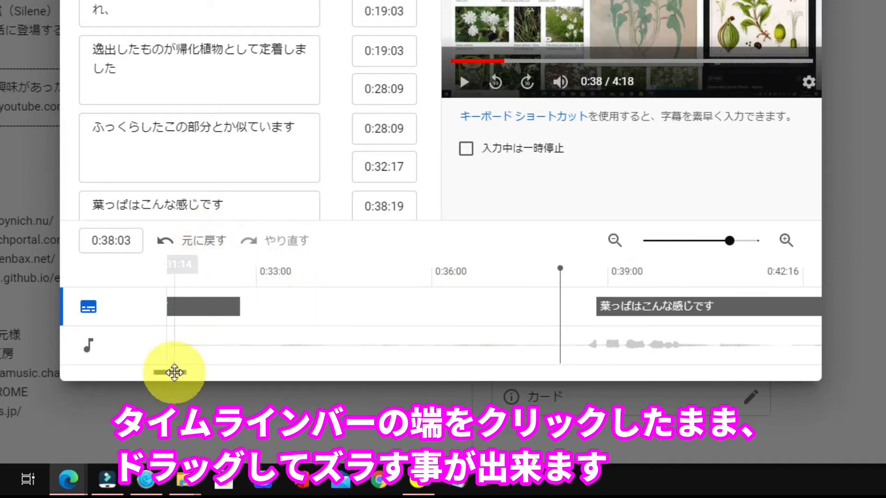
drag(175, 373, 164, 372)
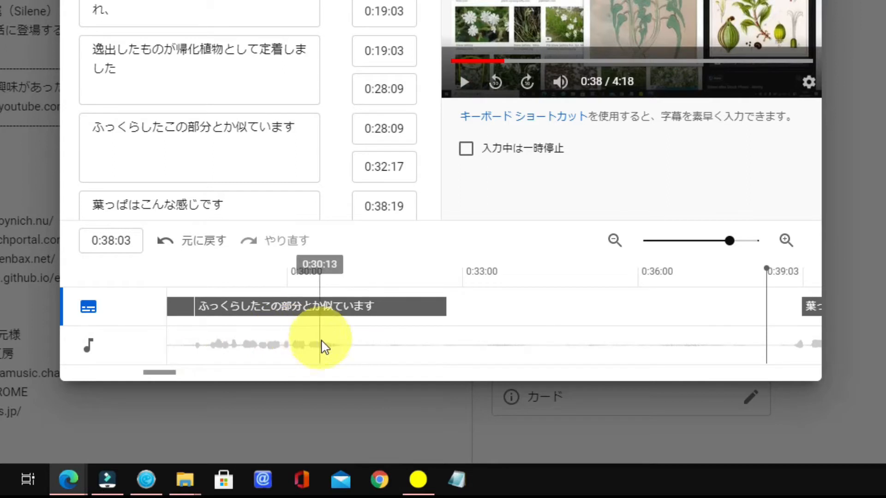
drag(441, 307, 446, 304)
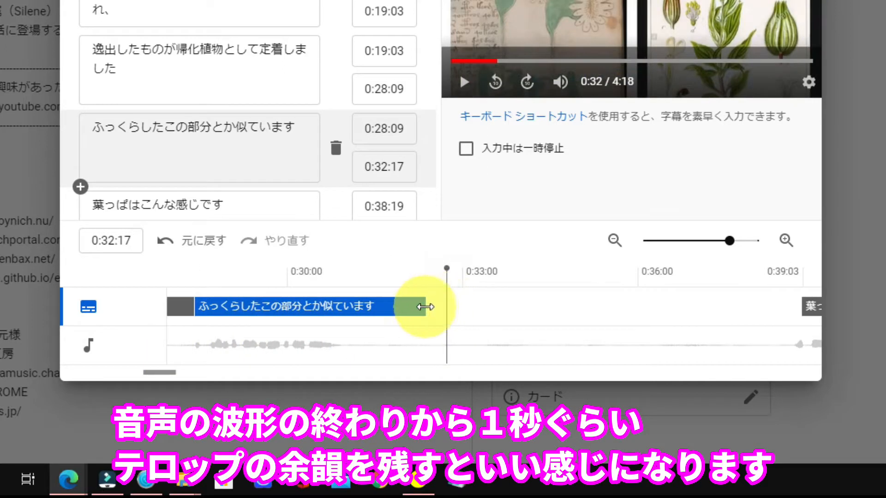
drag(402, 309, 402, 309)
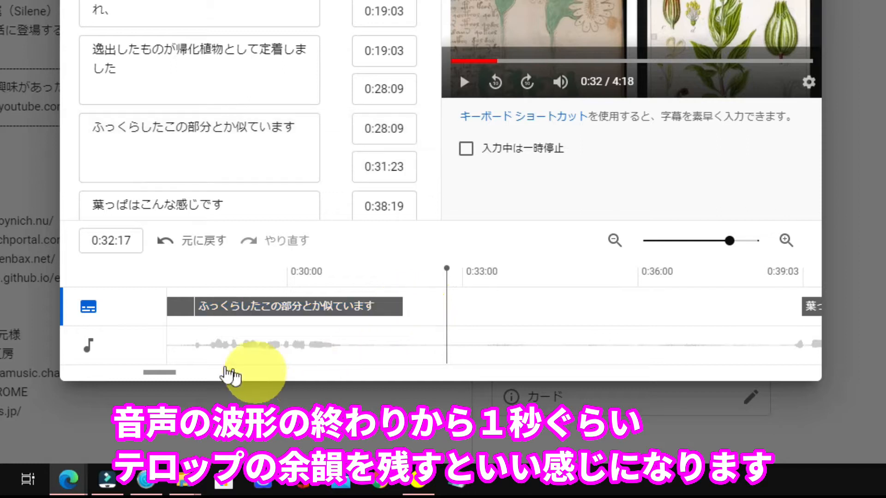
Step: Separate the touching 0:19:03 and 0:28:09 captions on the timeline, ending the first at 0:23:15 and starting the second at 0:28:08
drag(168, 370, 143, 375)
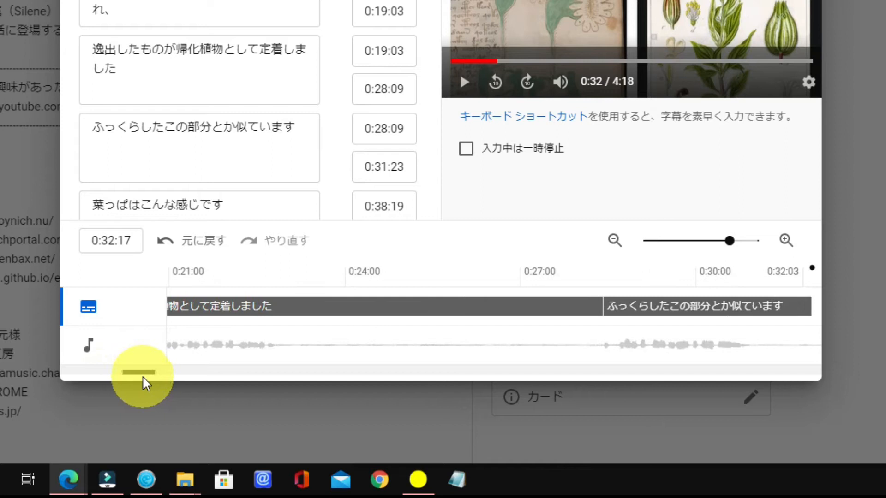
click(408, 304)
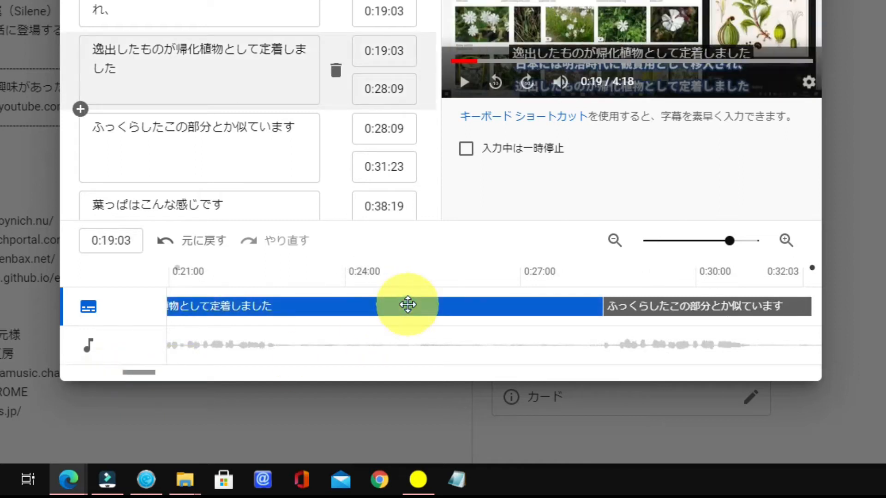
click(602, 307)
click(599, 307)
drag(603, 306, 324, 306)
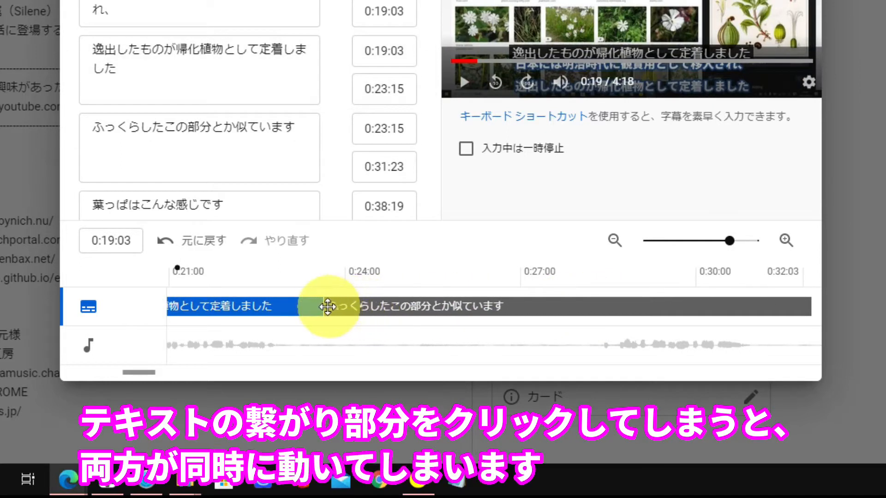
drag(406, 307, 594, 305)
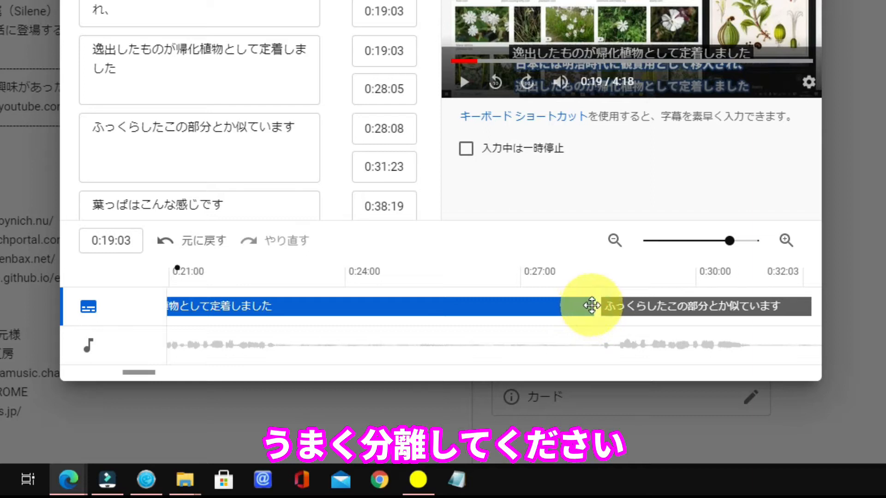
drag(569, 306, 322, 306)
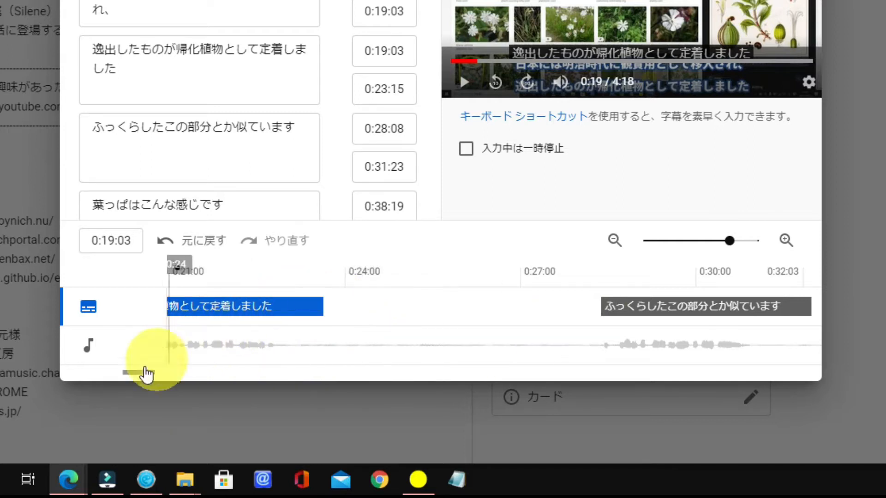
Step: Shorten the 0:38:19 caption "葉っぱはこんな感じです" to end at 0:42:06 and play that section to check the timing
drag(146, 371, 204, 371)
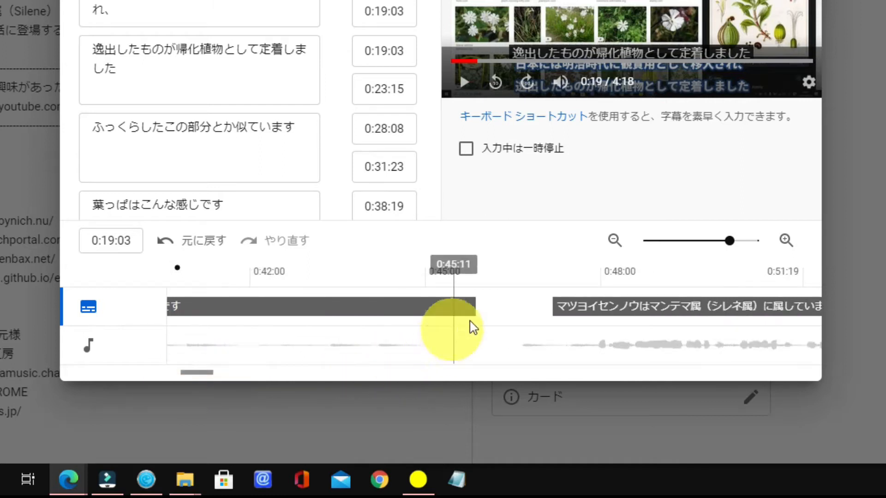
click(475, 308)
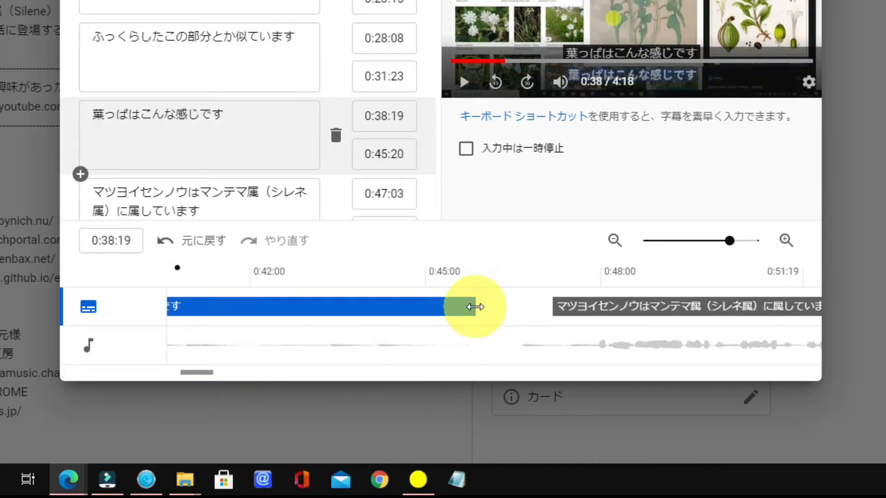
drag(475, 307, 268, 307)
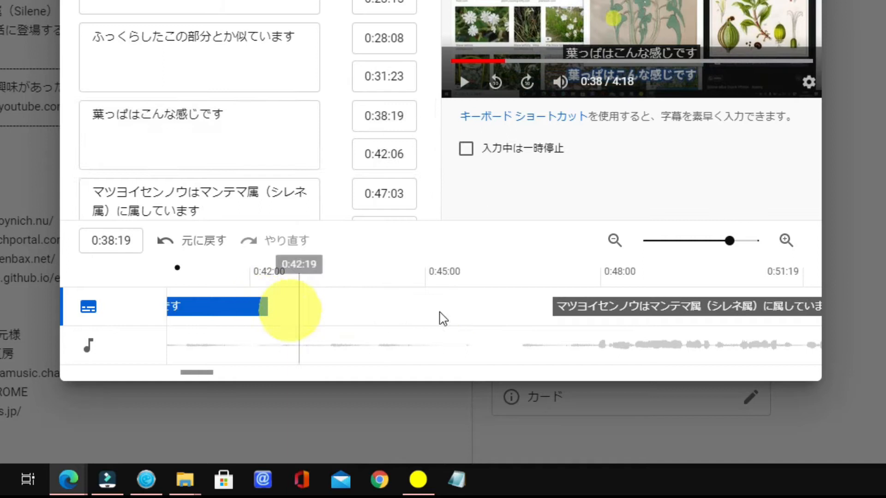
click(463, 84)
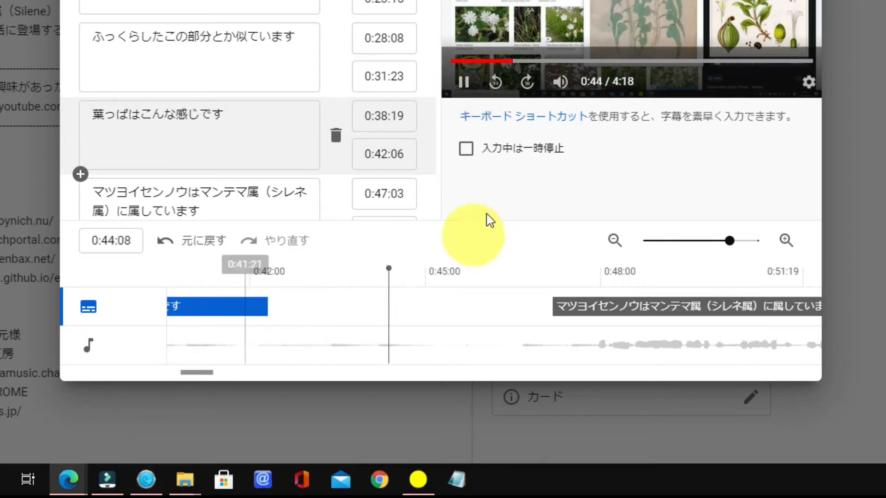
click(469, 92)
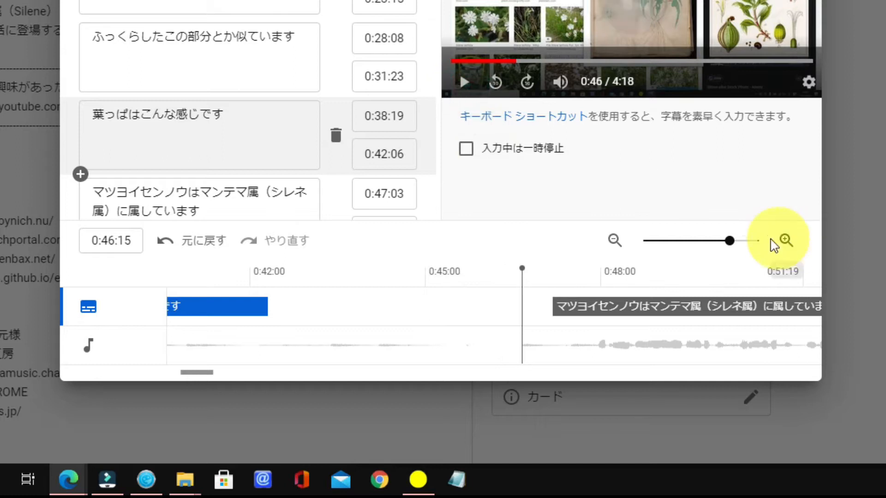
Step: Extend the 1:05:16 caption on the timeline so it starts at 1:05:07, directly after the preceding caption
click(715, 245)
drag(708, 249, 673, 241)
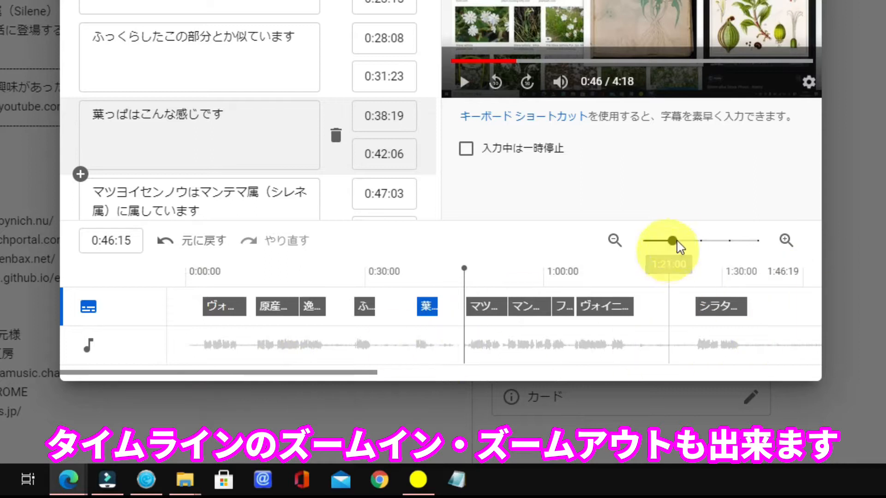
drag(687, 247, 733, 249)
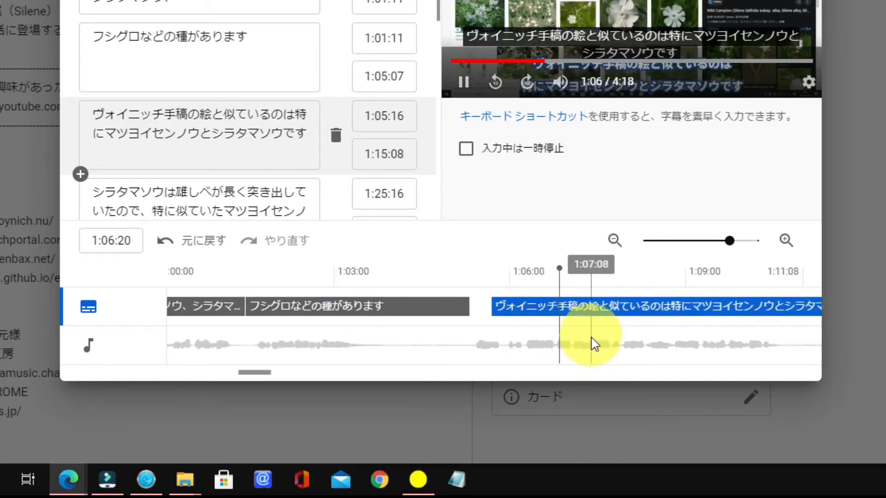
click(463, 82)
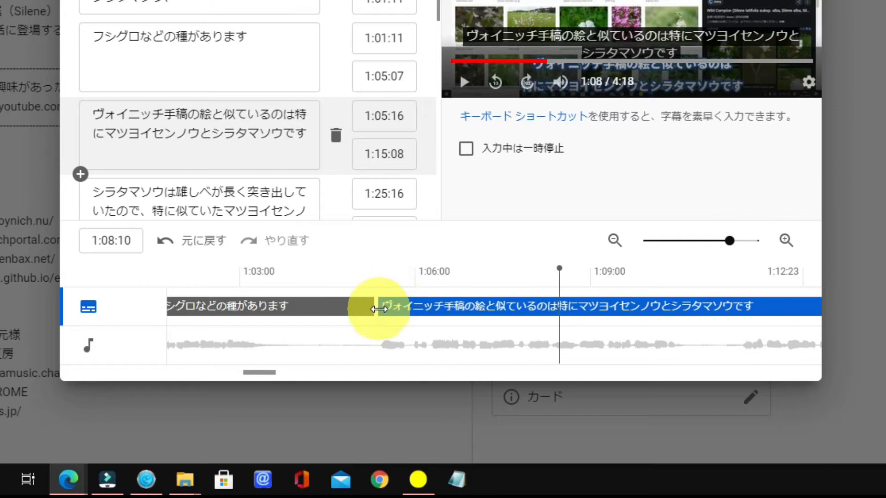
drag(375, 309, 376, 308)
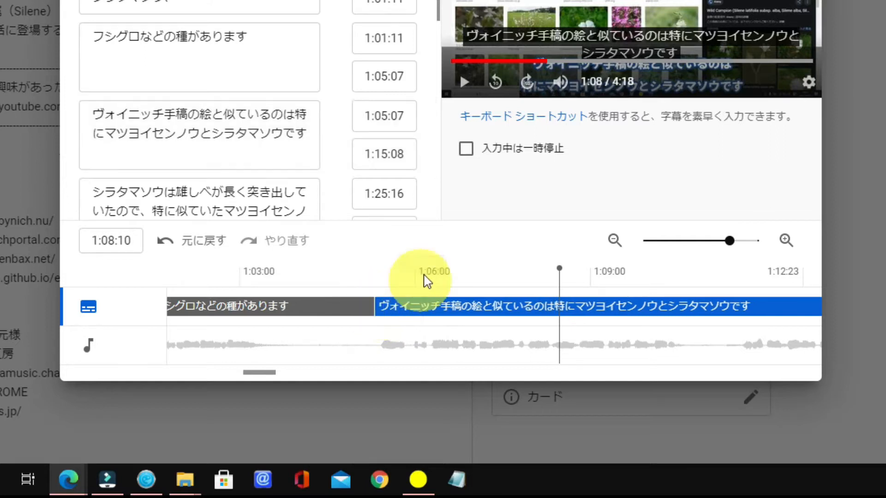
Step: Play the 1:05:07 caption's section to its end and add an empty caption directly after it, starting at 1:15:08
click(477, 89)
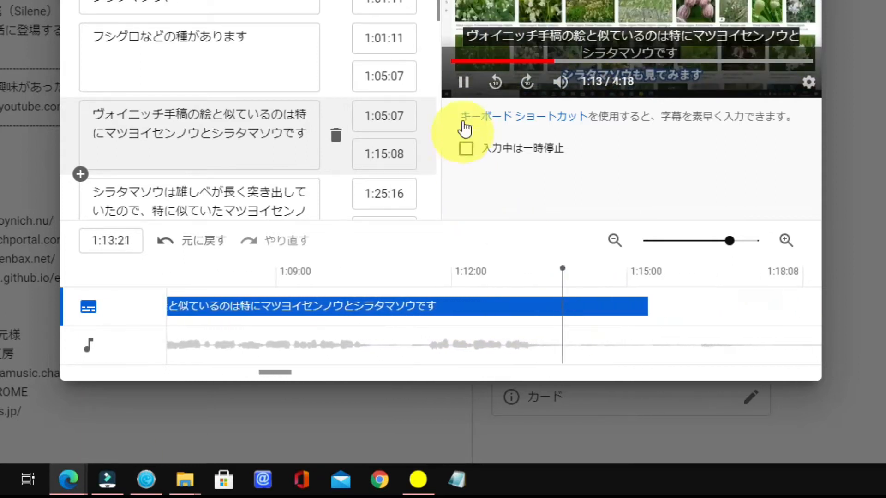
click(463, 82)
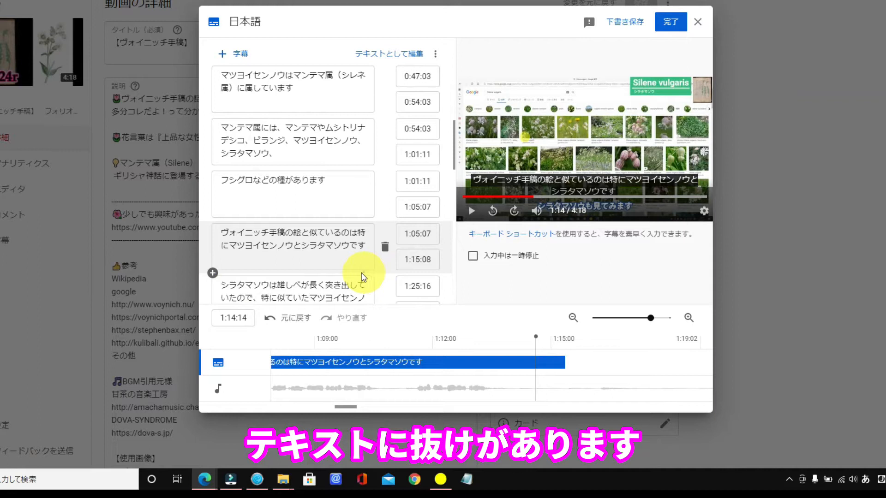
click(351, 263)
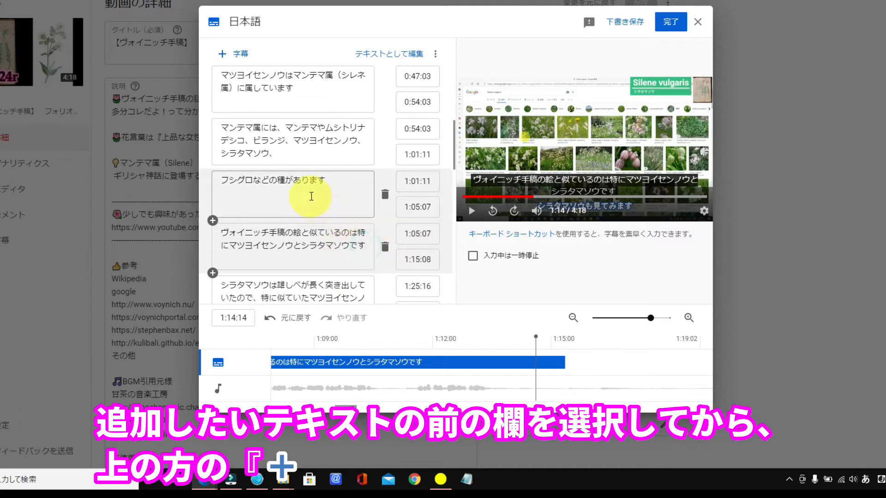
click(220, 56)
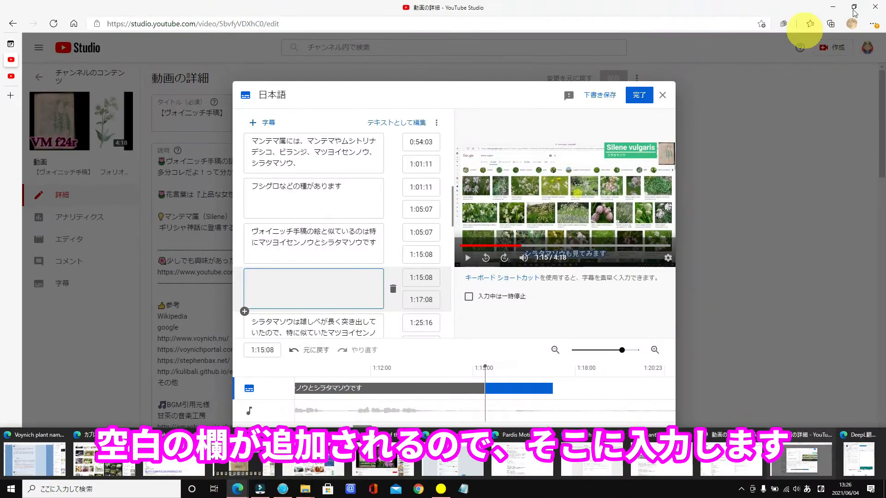
Step: Switch to CeVIO, copy the script line "シラタマソウも見てみます", and paste it into the empty caption in YouTube Studio
click(854, 7)
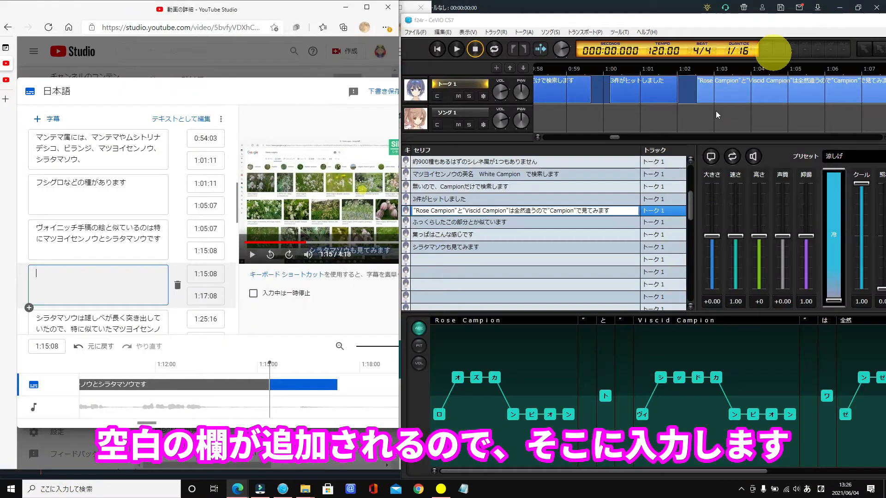
click(283, 490)
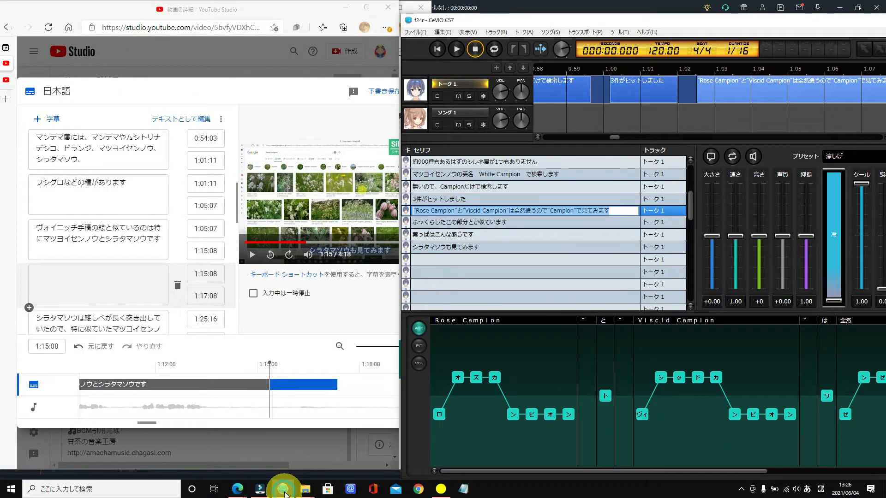
click(466, 245)
right_click(476, 247)
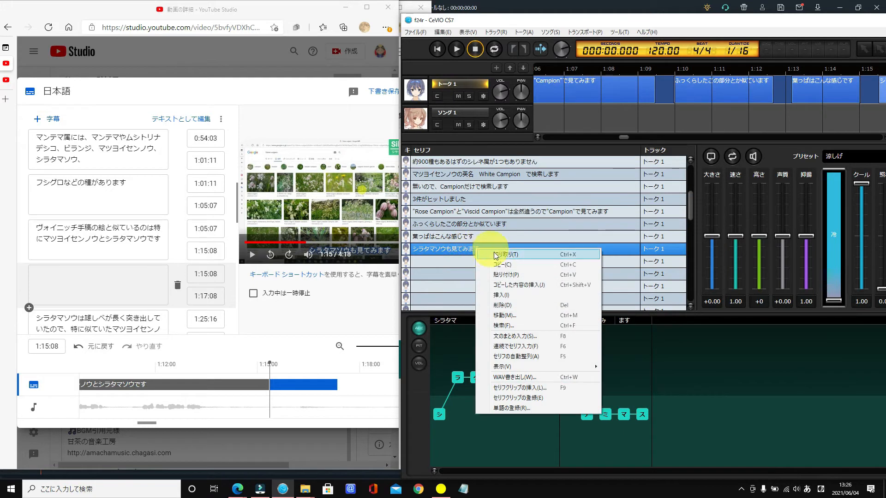
click(495, 263)
right_click(80, 281)
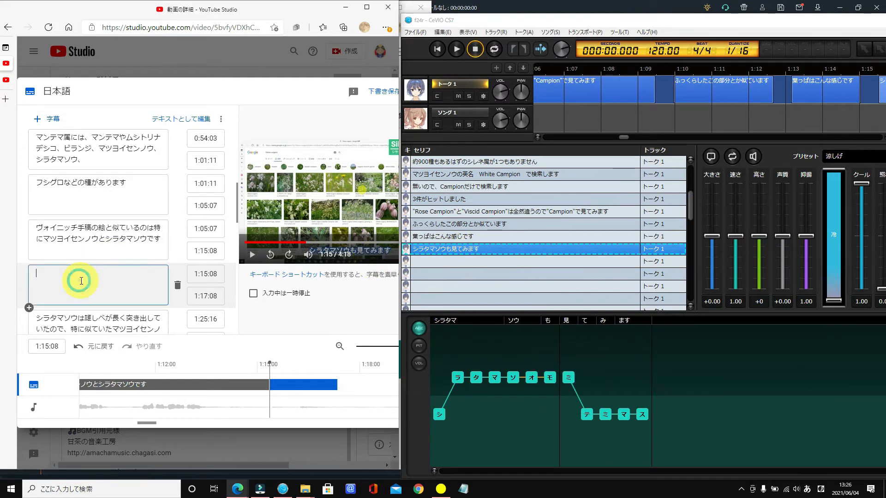
click(106, 158)
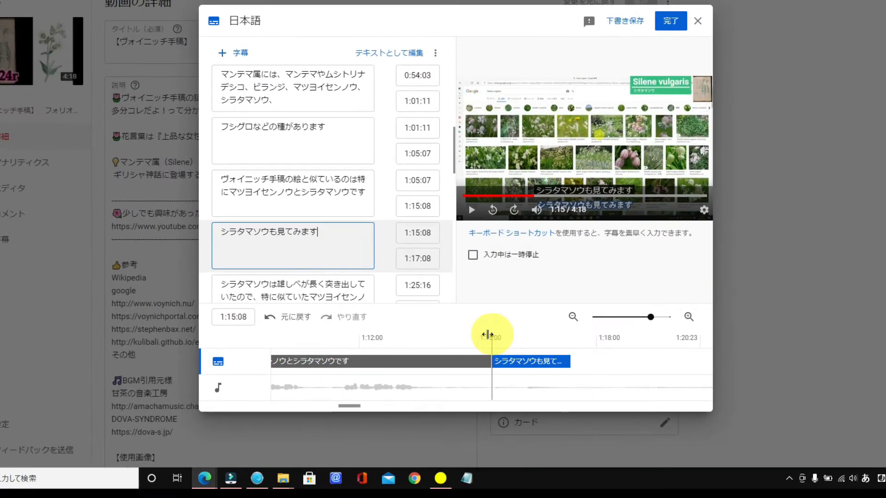
Step: Shorten the 1:05:07 caption to end at 1:10:22 and move the "シラタマソウも見てみます" caption to start at 1:11:10
drag(487, 334, 441, 335)
drag(324, 337, 301, 336)
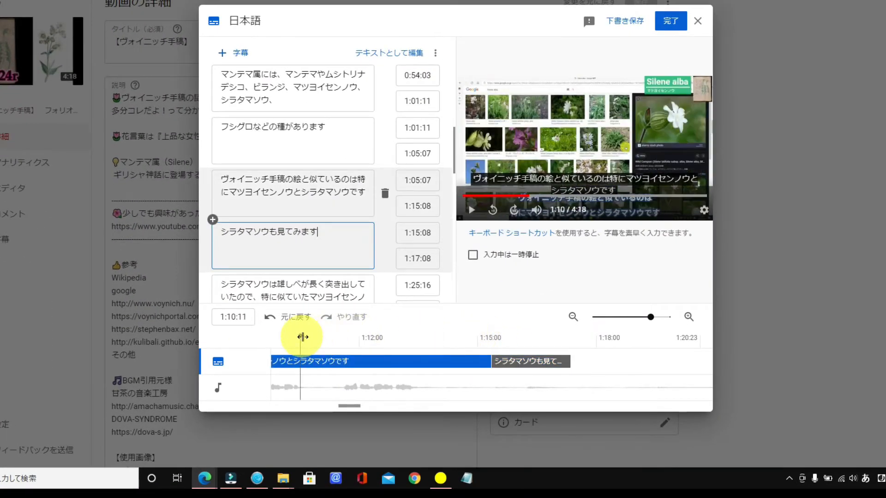
click(423, 362)
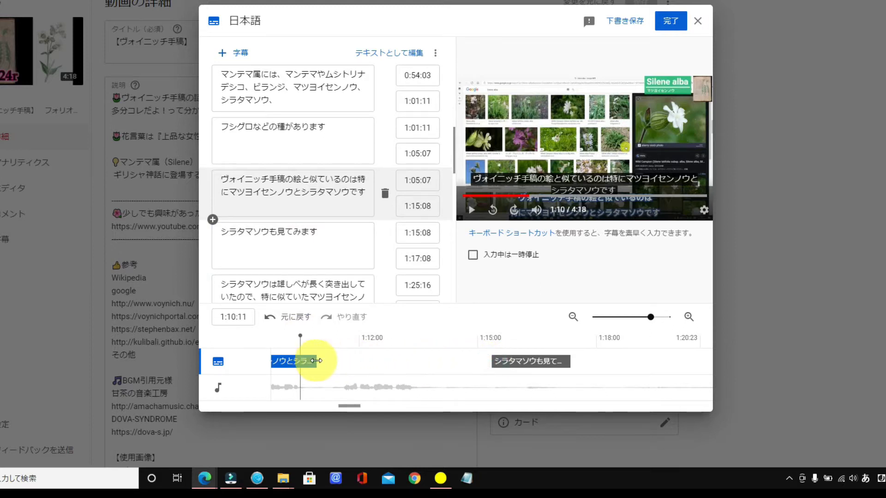
drag(316, 361, 317, 361)
drag(543, 362, 389, 371)
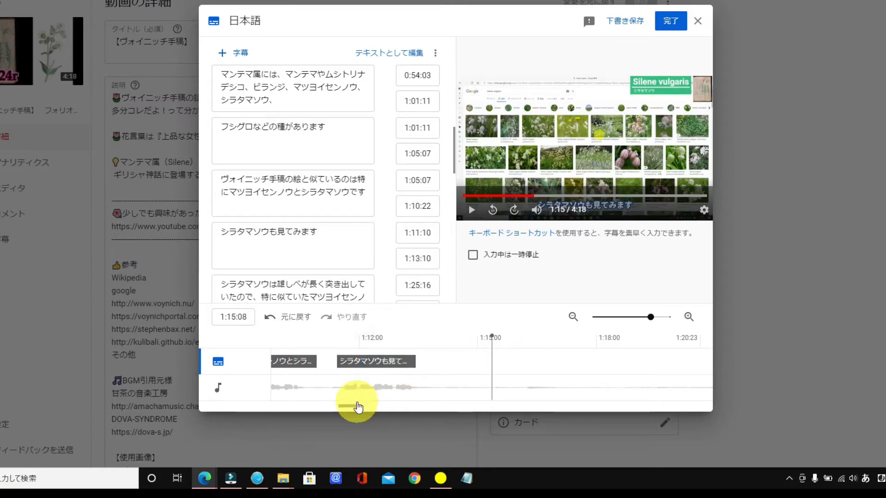
Step: Play from 1:05:00 to check the timing, and adjust the "シラタマソウも見てみます" caption to run from 1:11:12 to 1:14:03
drag(343, 406, 329, 405)
click(474, 348)
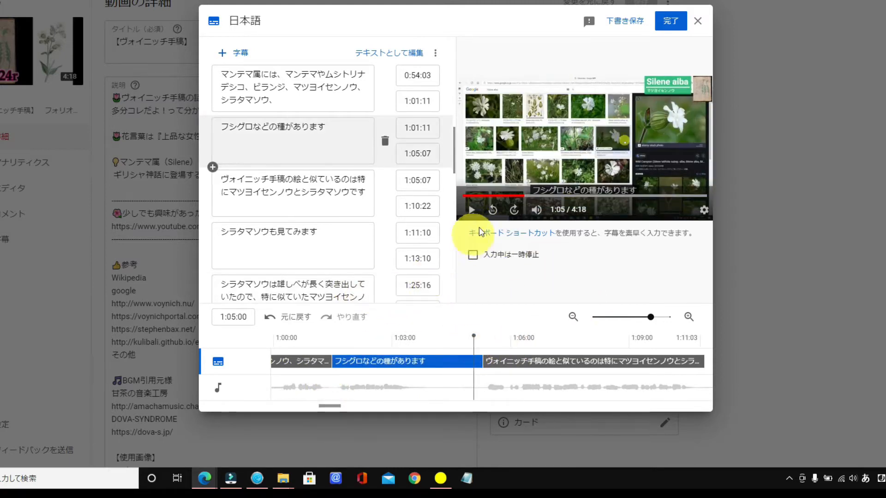
click(470, 214)
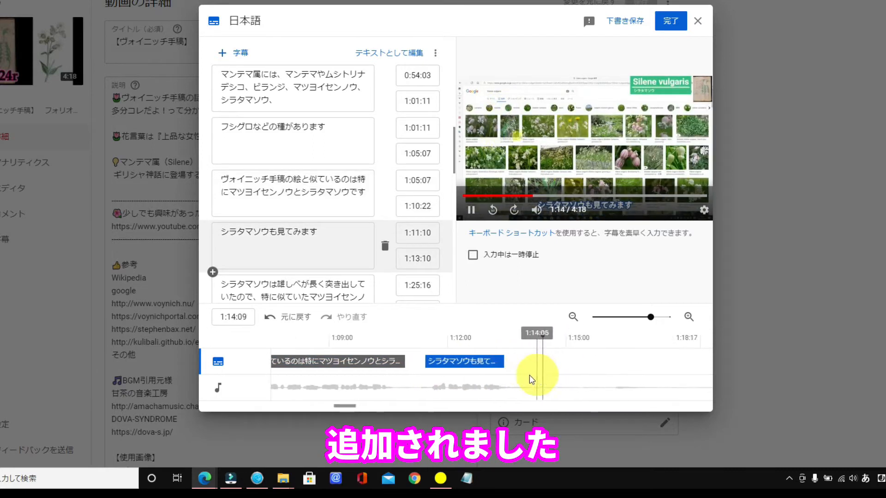
click(470, 209)
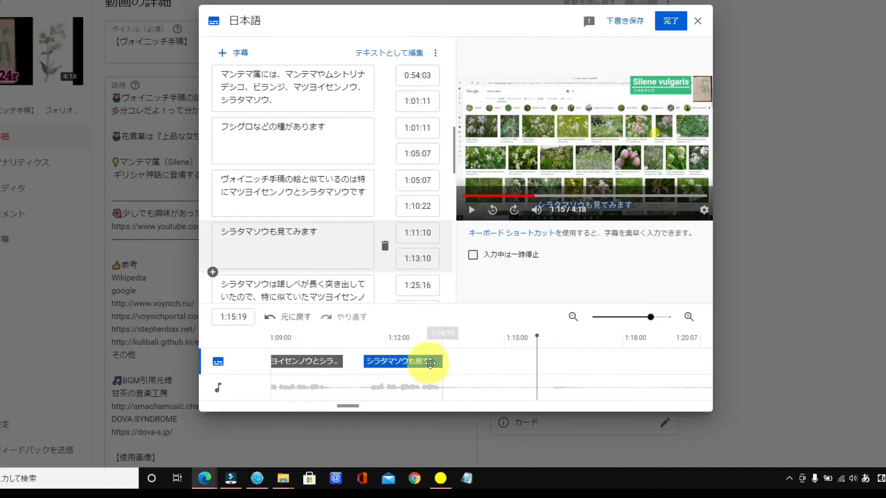
drag(430, 361, 433, 361)
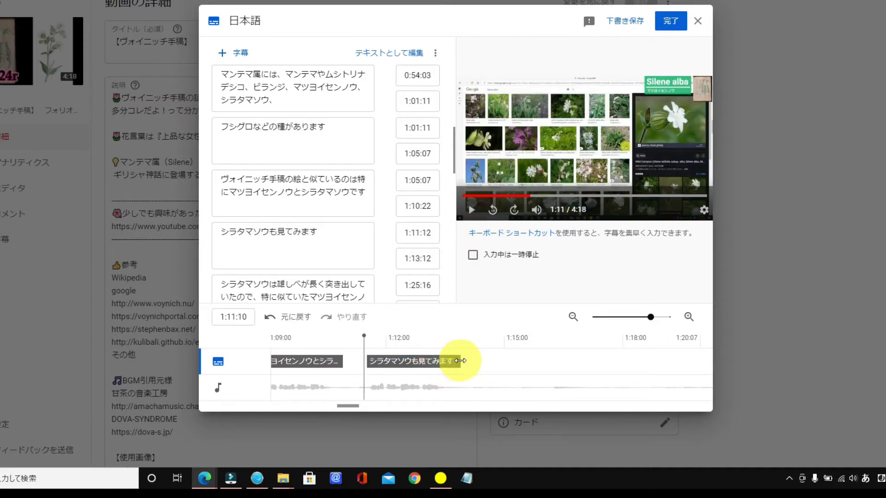
Step: Play onward from 1:11, skip ahead to the 2:00:22 caption, and check the caption timing up to about 2:24
click(470, 210)
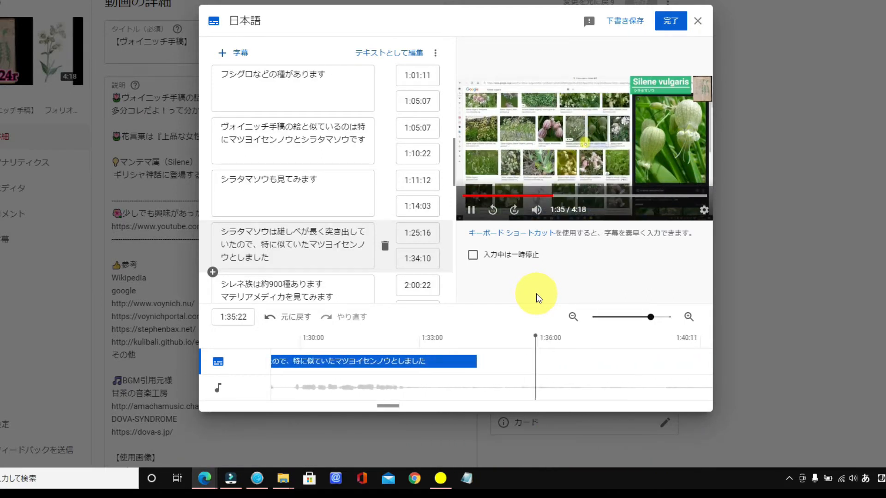
click(516, 212)
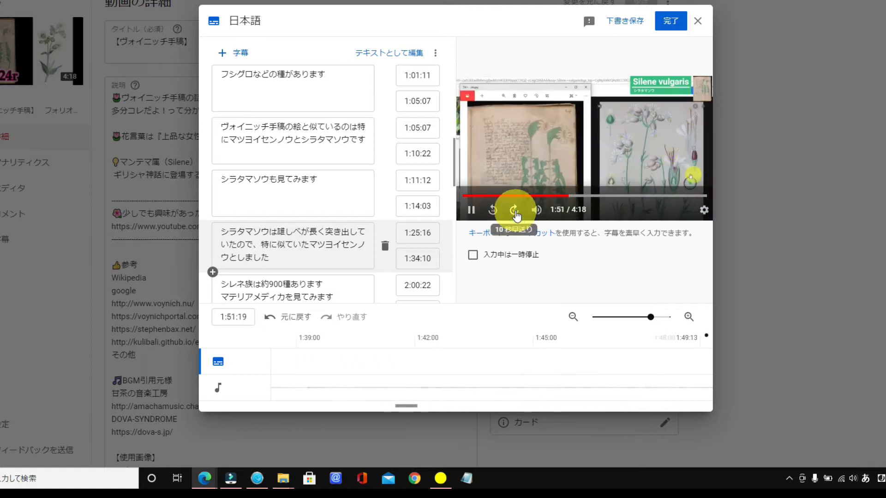
click(516, 213)
click(472, 212)
click(493, 212)
click(494, 212)
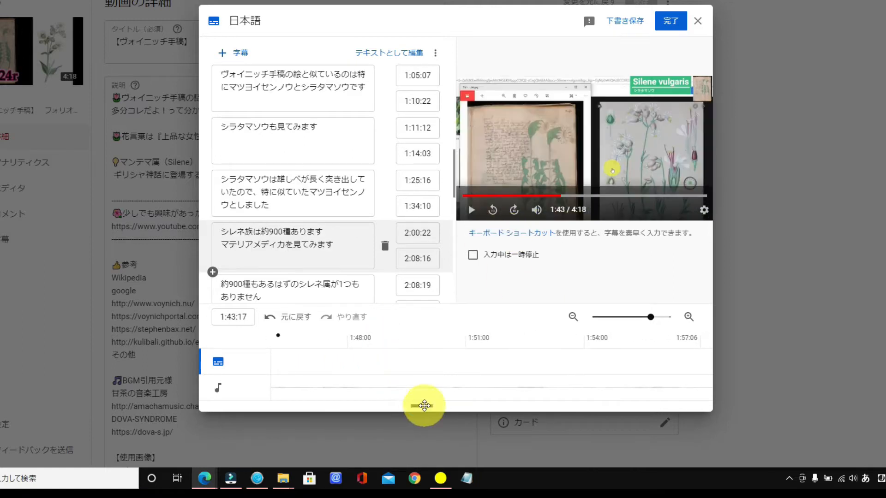
drag(422, 405, 448, 407)
click(337, 336)
click(472, 210)
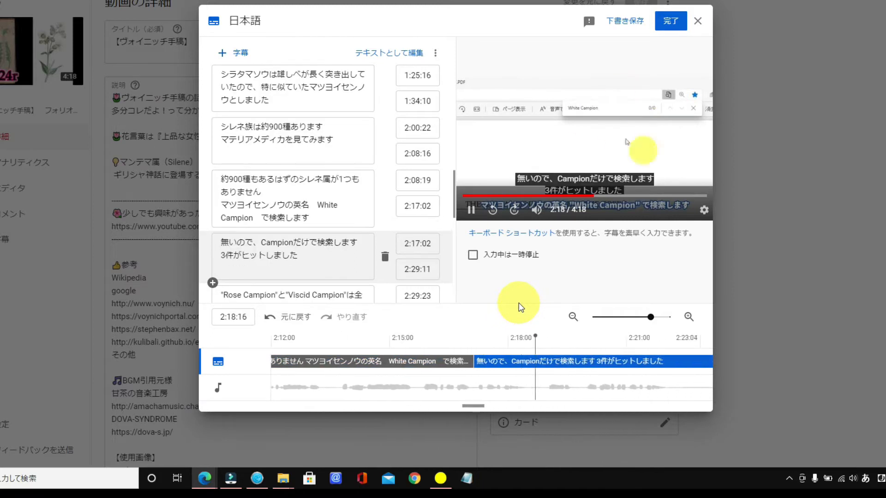
click(471, 210)
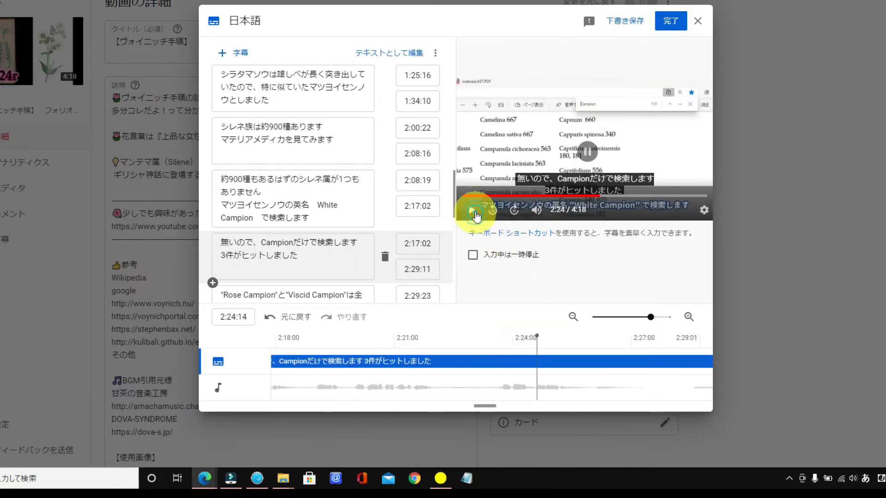
Step: Move the boundary between the 2:08:19 caption and "無いので、Campionだけで検索します" to 2:18:16, and end the second caption at 2:27:07
scroll(483, 396, up, 5)
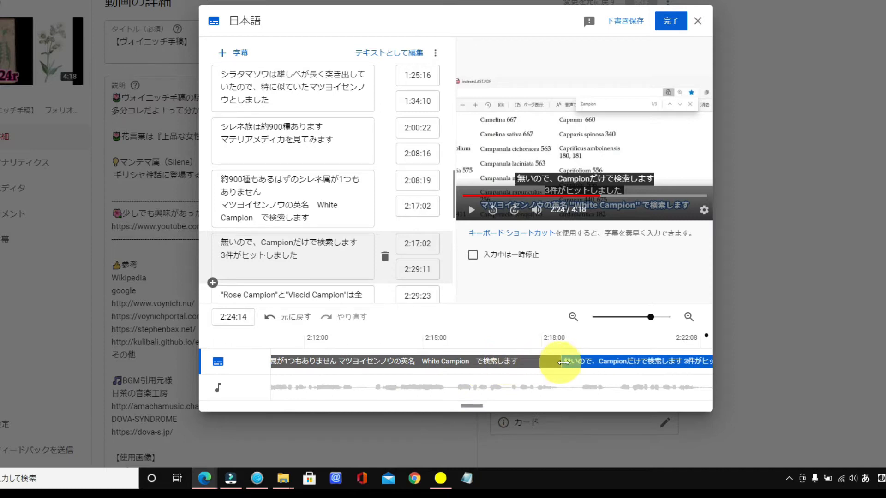
drag(563, 362, 609, 362)
drag(477, 405, 498, 405)
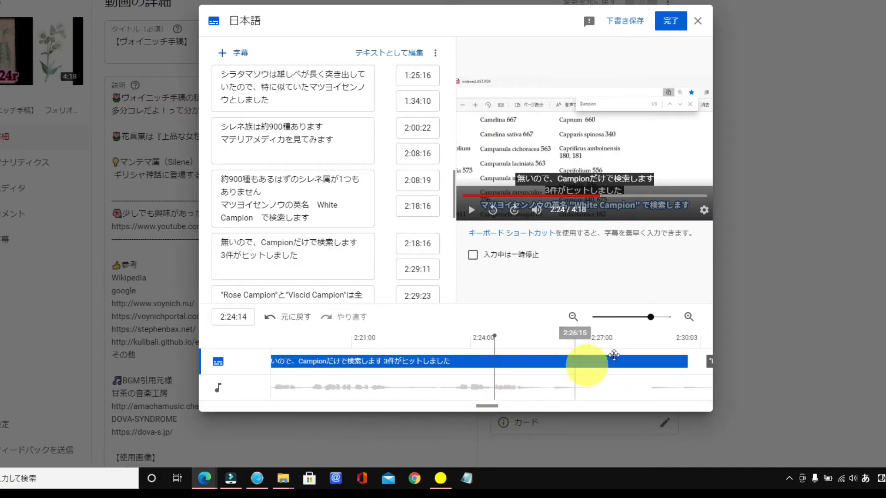
drag(683, 363, 539, 395)
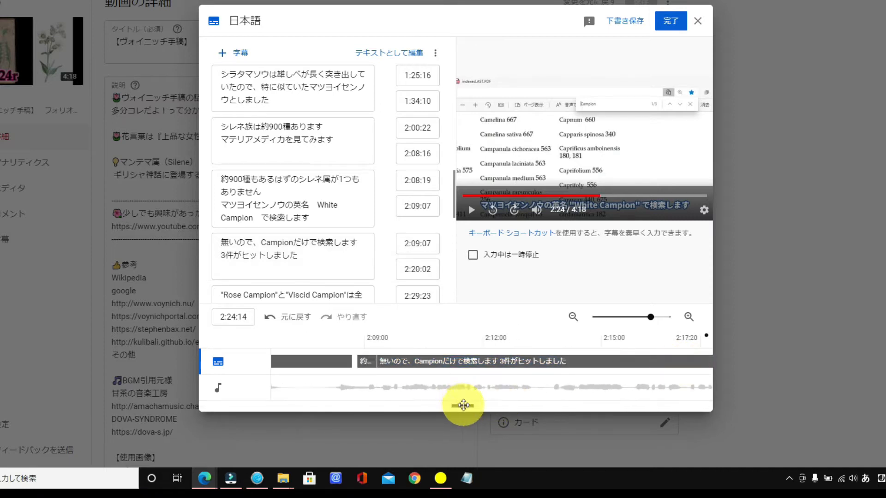
drag(463, 406, 477, 406)
drag(656, 368, 669, 368)
drag(484, 405, 445, 405)
Step: Reset the end of the 2:08:19 caption and the start of the following caption to 2:18:16, and play both to check the timing
click(423, 345)
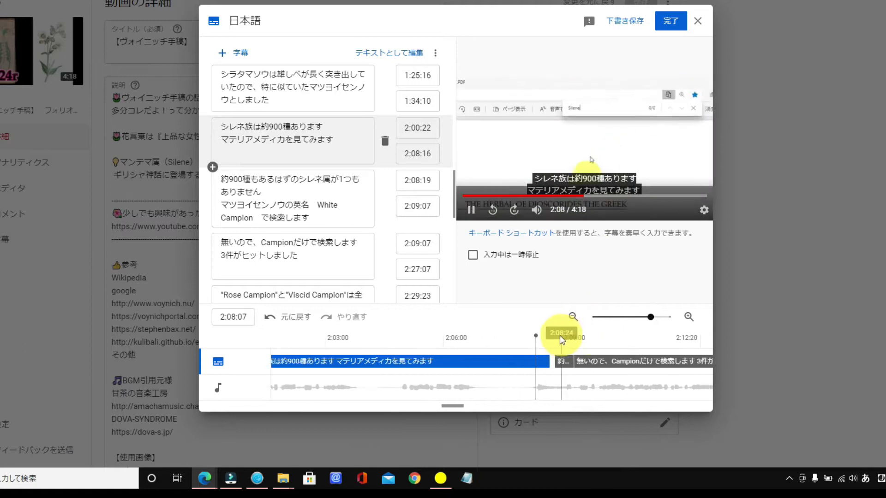
click(471, 209)
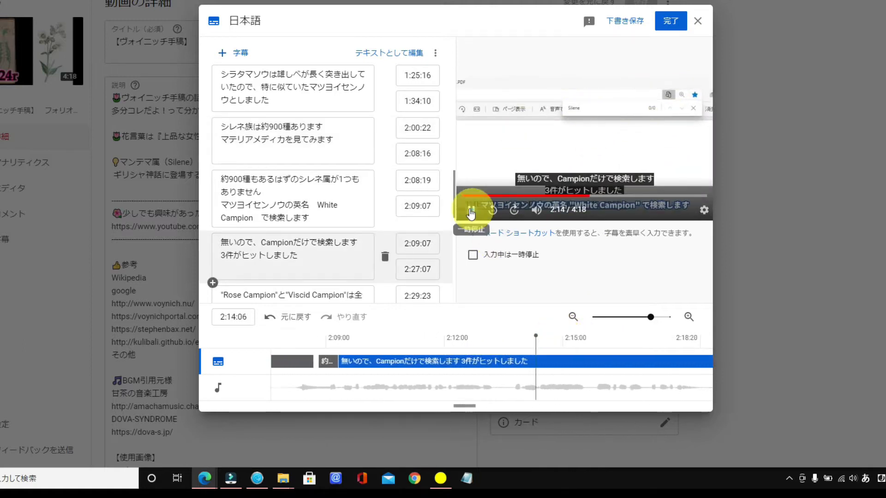
click(335, 364)
drag(352, 362, 396, 362)
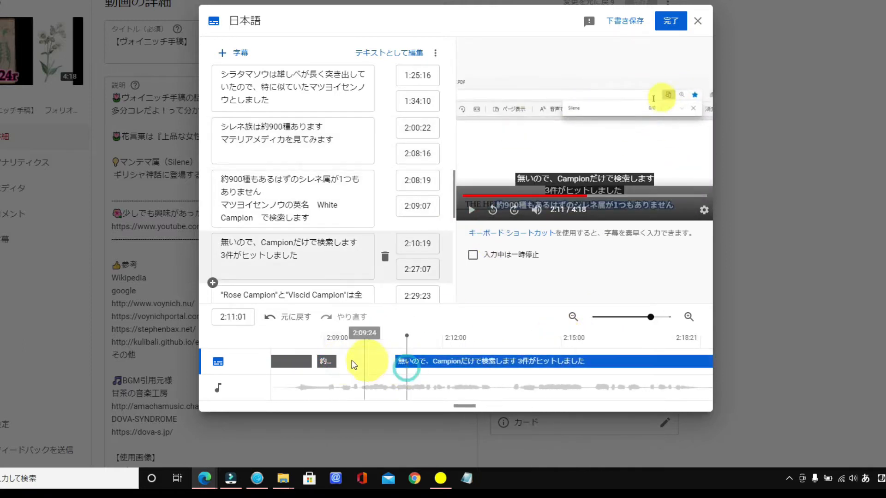
click(336, 363)
drag(500, 366, 552, 366)
click(386, 335)
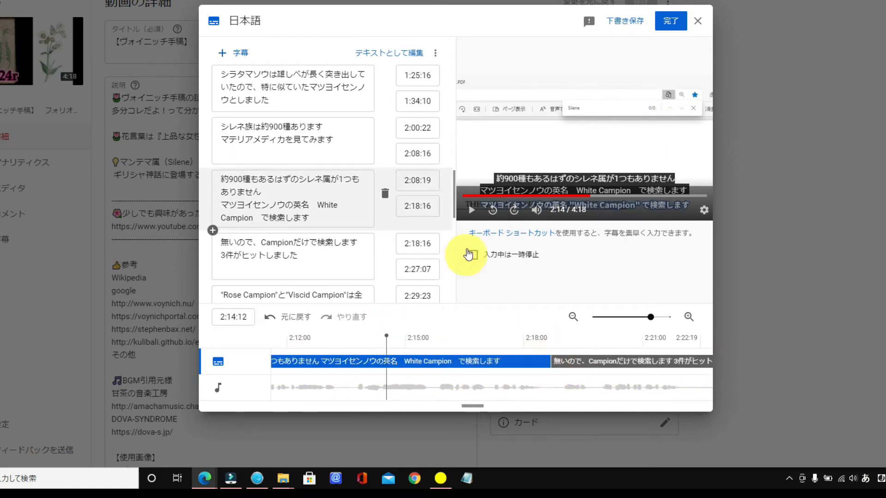
click(642, 336)
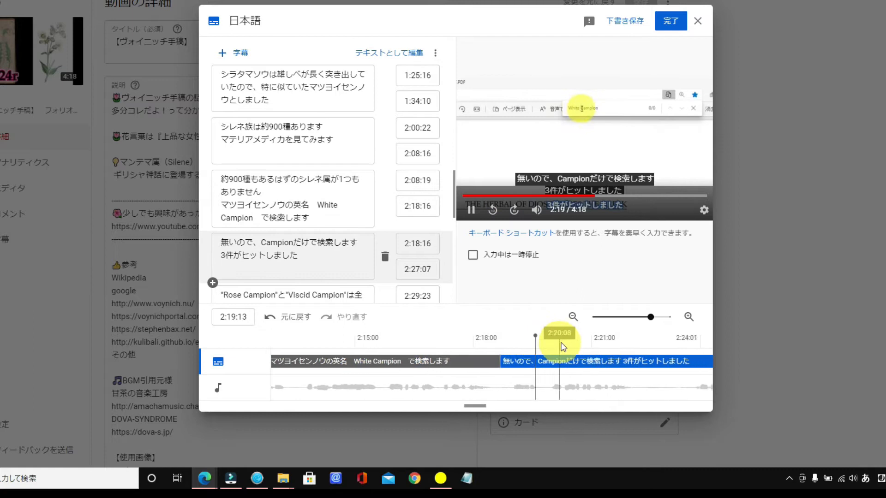
click(599, 339)
click(475, 214)
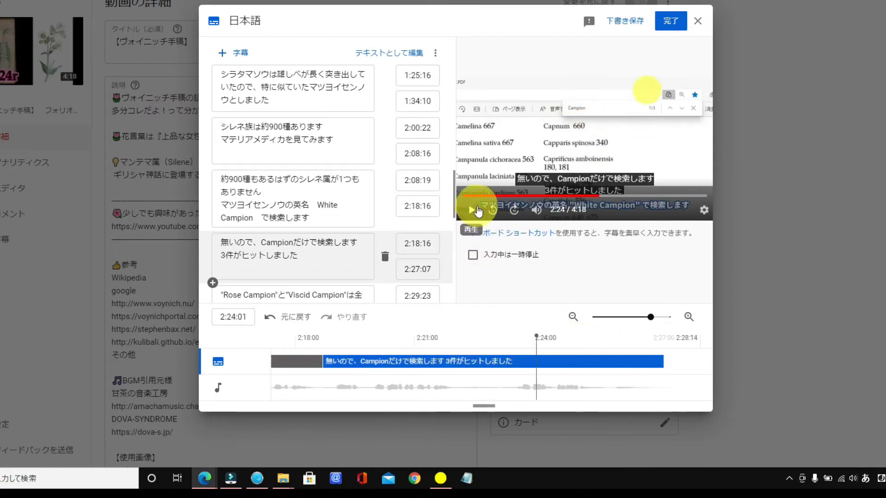
Step: Play the 2:29:23 "Rose Campion" caption, shorten its end on the timeline, and play the following caption up to about 3:07
click(477, 211)
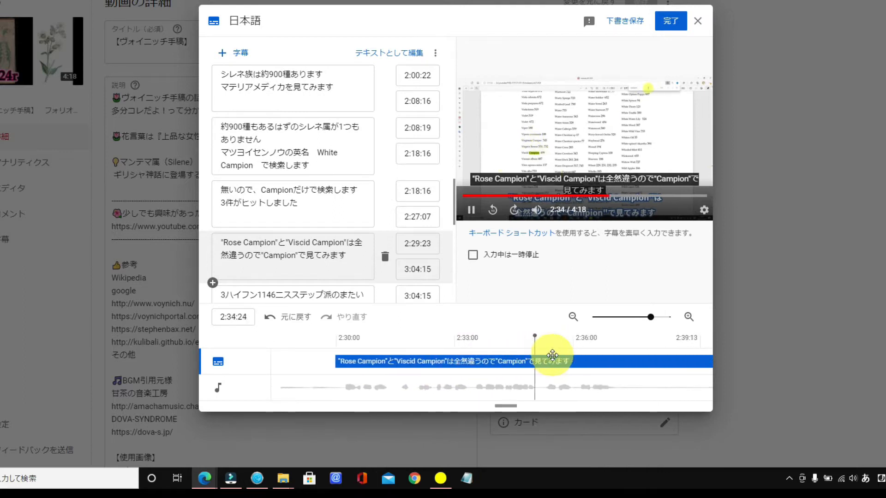
click(471, 210)
drag(524, 406, 564, 405)
drag(529, 363, 598, 366)
click(471, 210)
click(470, 211)
Step: Return to the first caption and download the Japanese captions (字幕をダウンロード)
drag(452, 207, 456, 264)
scroll(456, 281, up, 20)
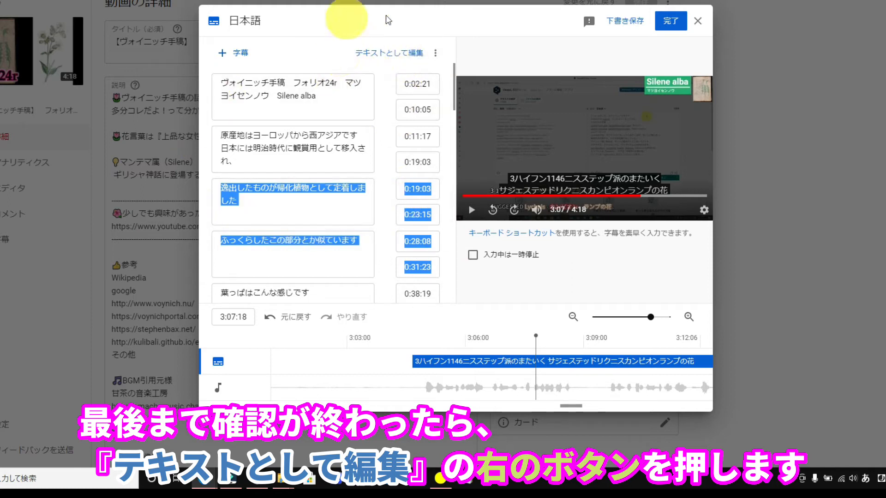
click(435, 53)
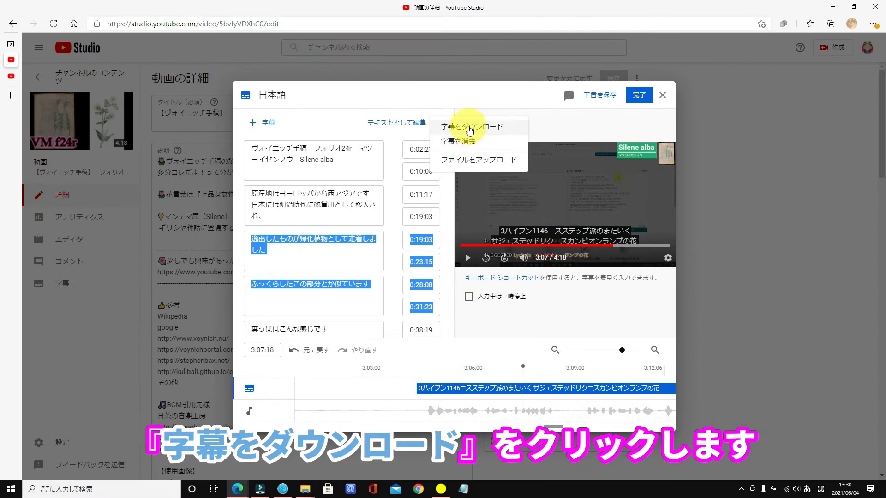
click(470, 128)
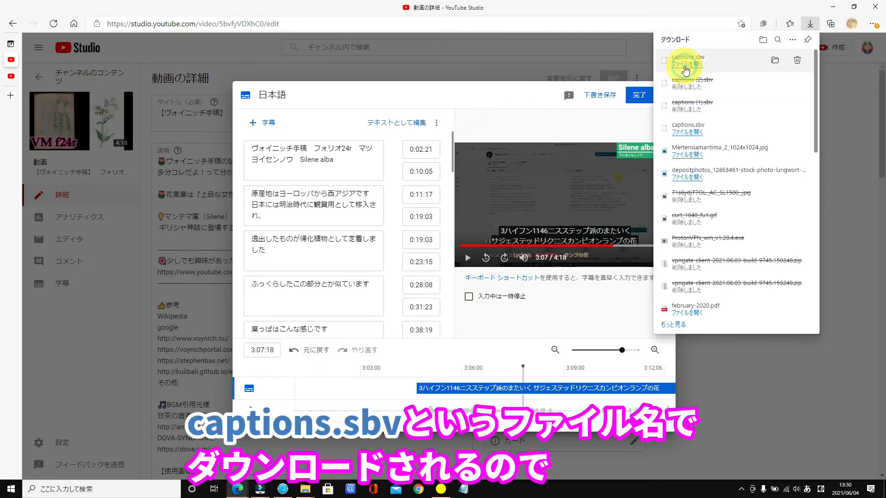
Step: Open the downloaded captions.sbv in Notepad (メモ帳), set as the default app for .sbv files, and view the file in a maximised window before restoring it
click(686, 65)
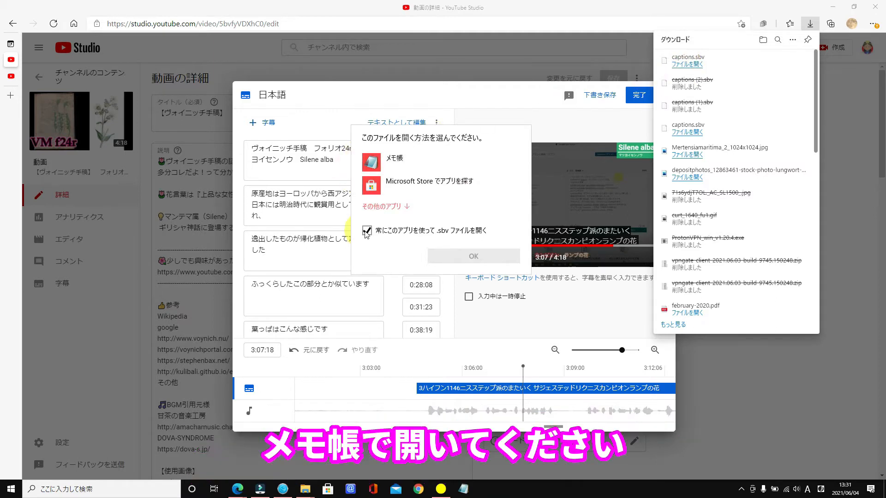
click(366, 232)
double_click(372, 163)
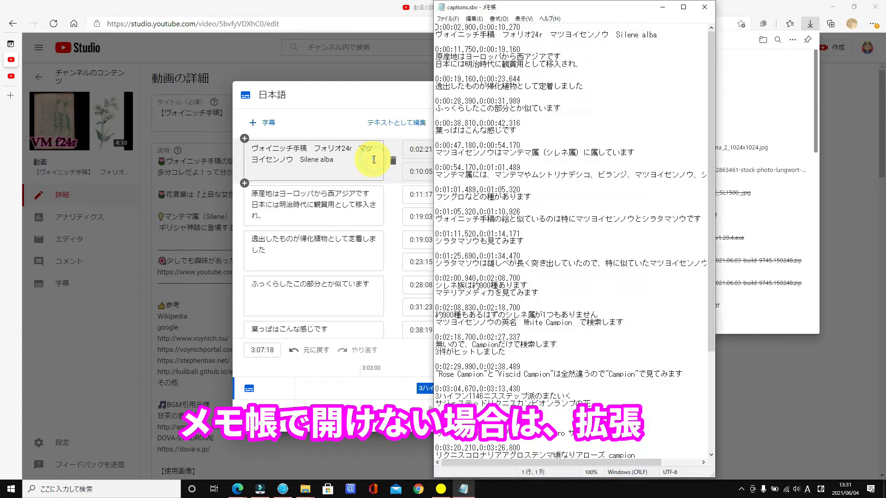
click(683, 7)
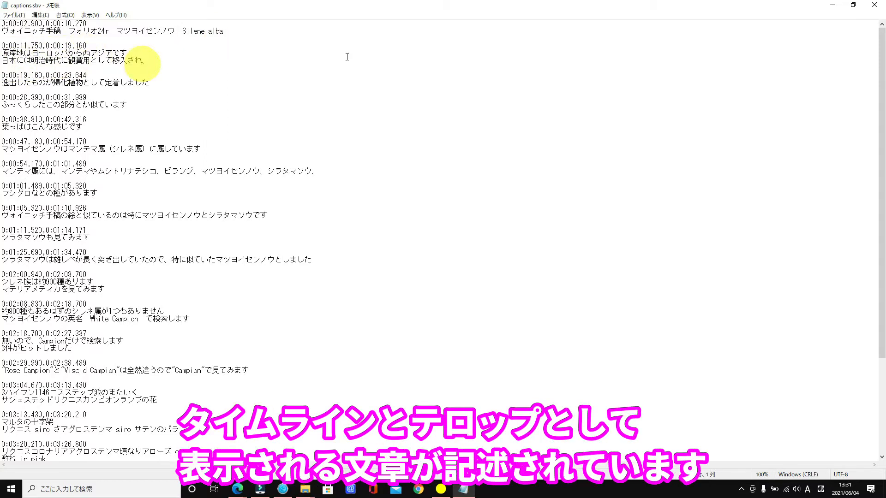
click(857, 4)
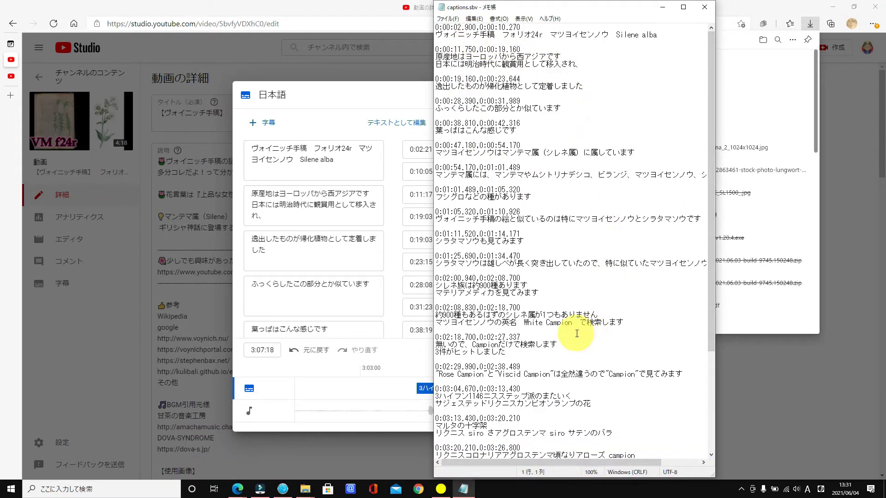
Step: Switch back to YouTube Studio and complete the editing of the Japanese captions (完了)
click(377, 97)
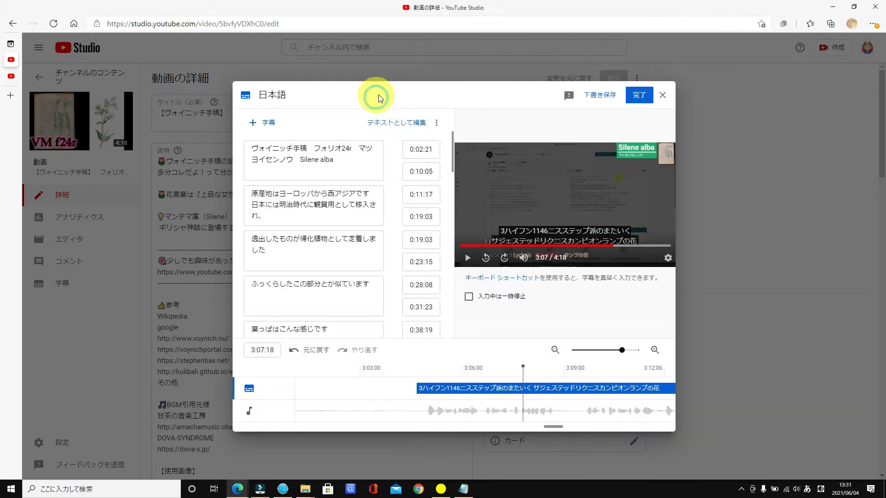
click(636, 96)
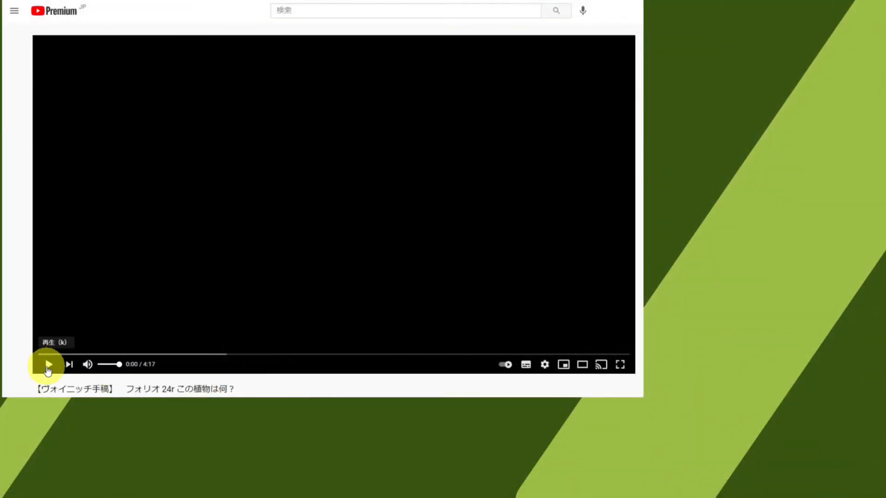
Step: Play the フォリオ 24r video on YouTube with captions turned on and rewind to about 0:06 to view them
click(48, 364)
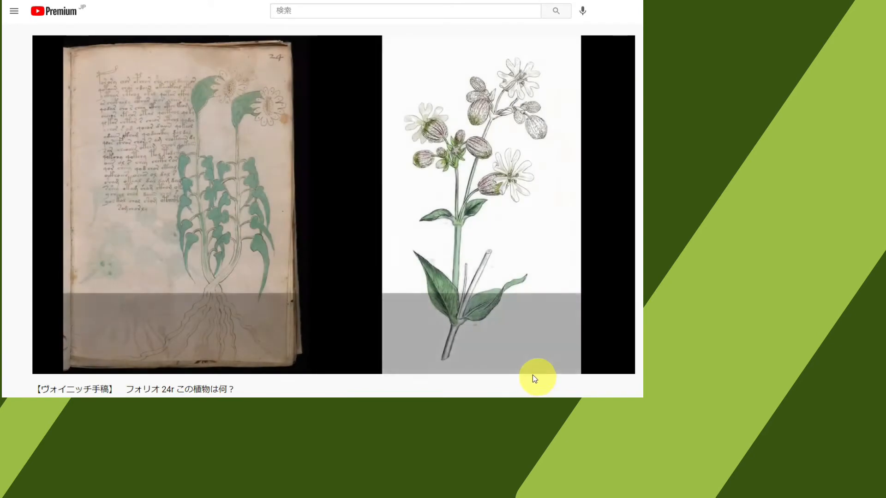
click(532, 369)
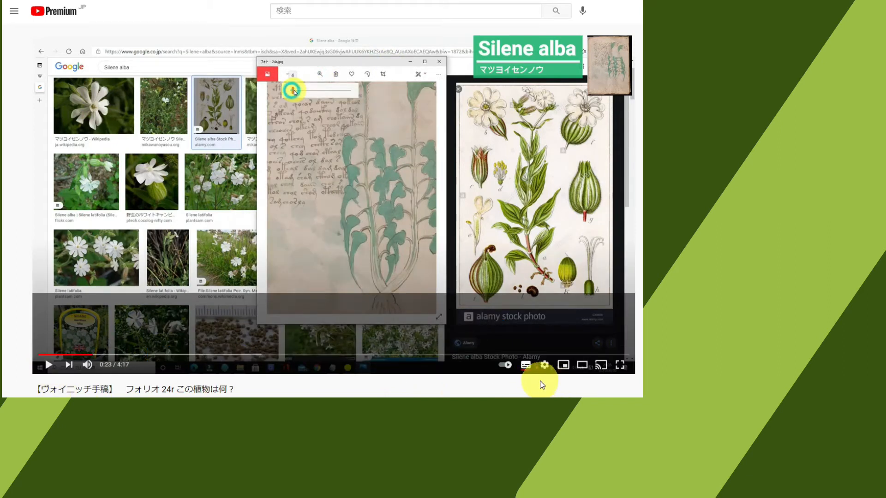
drag(89, 356, 54, 355)
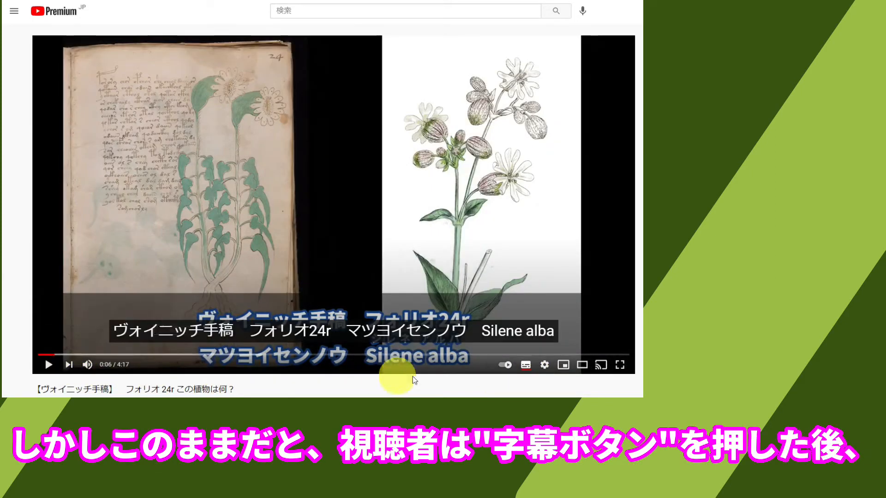
Step: Auto-translate the video's Japanese captions into English (英語) and advance past 0:11 to check the translated text
click(545, 367)
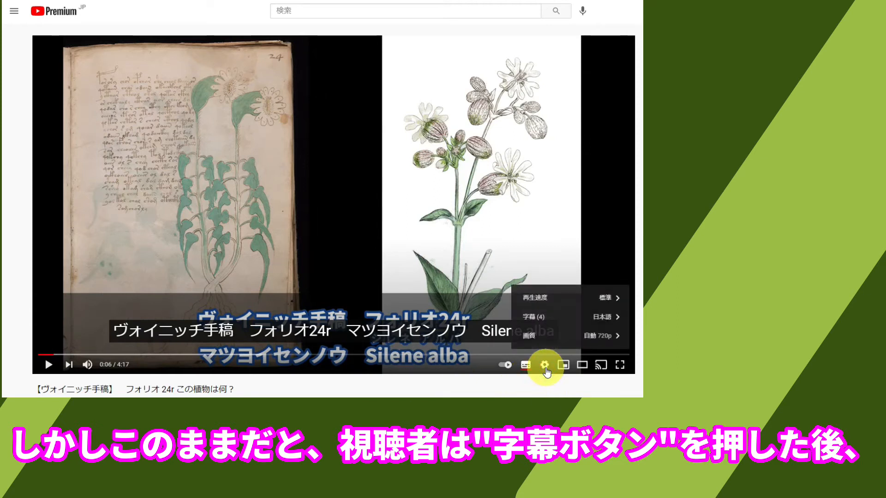
click(544, 318)
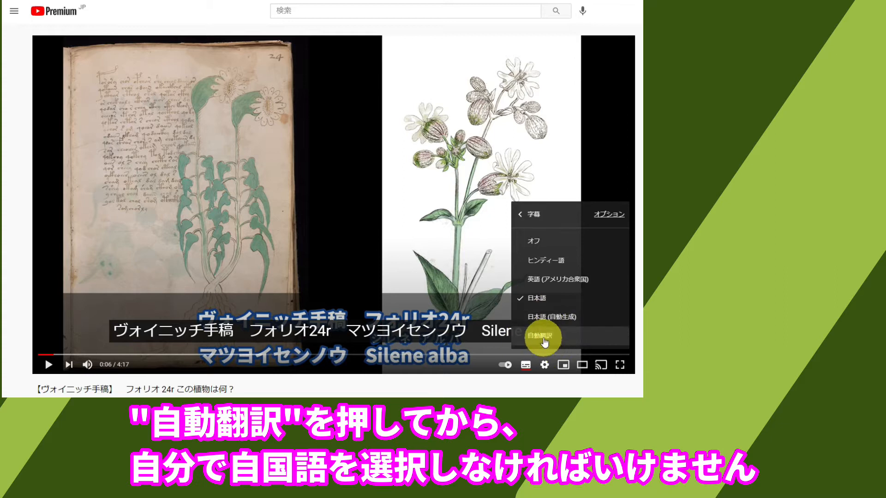
click(544, 342)
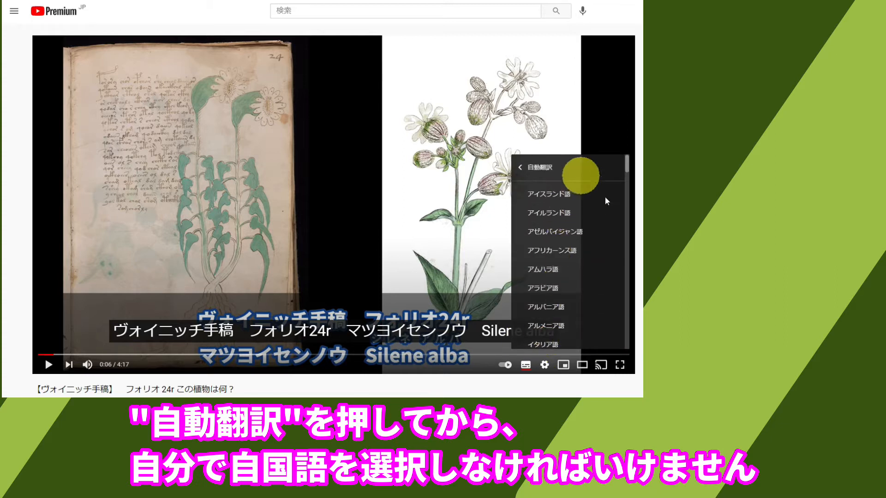
drag(626, 166, 636, 347)
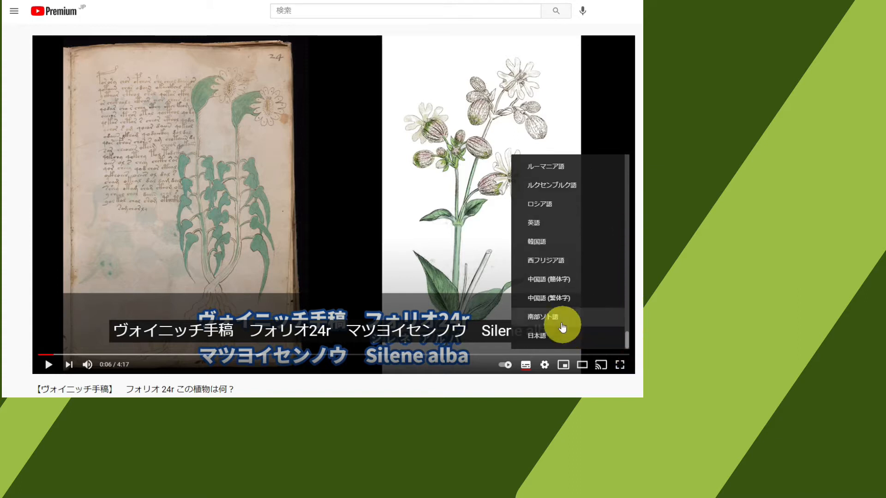
click(548, 226)
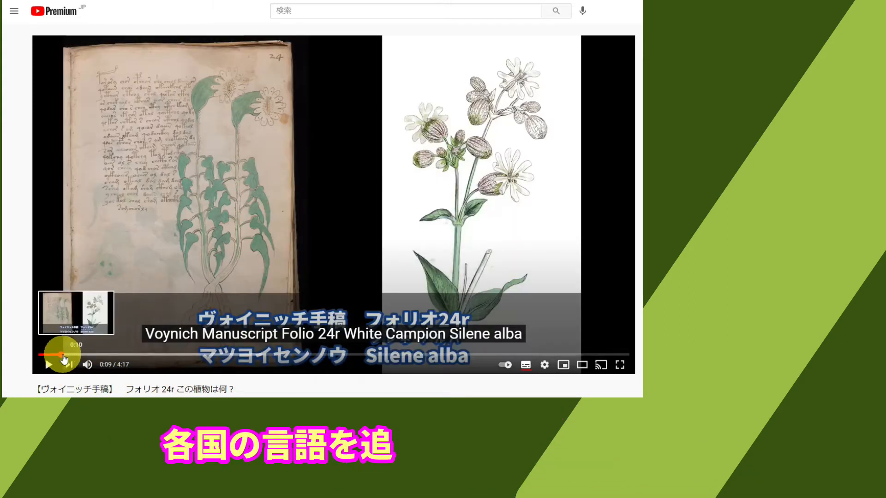
click(65, 356)
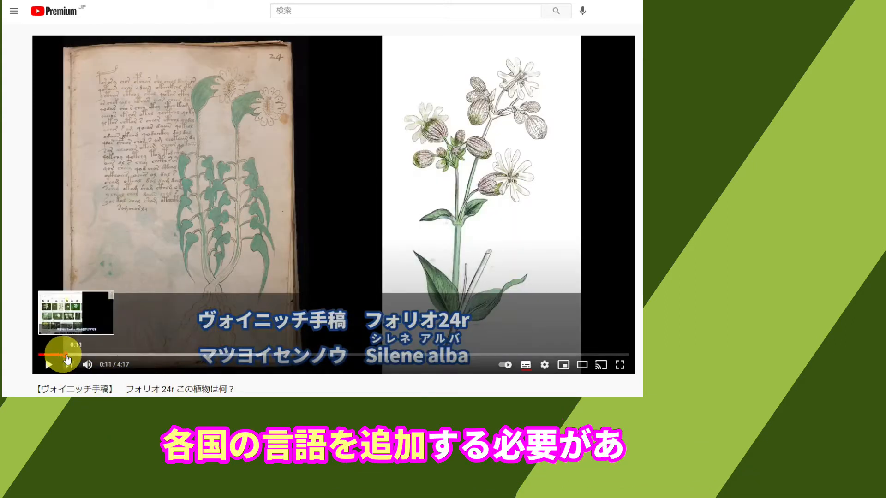
click(75, 355)
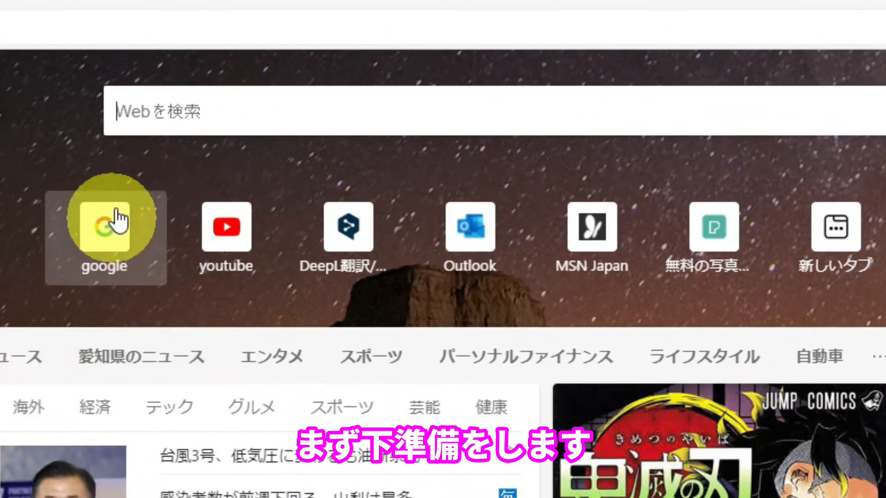
Step: Search the web for "deepl" and open the DeepL Translate site
click(154, 107)
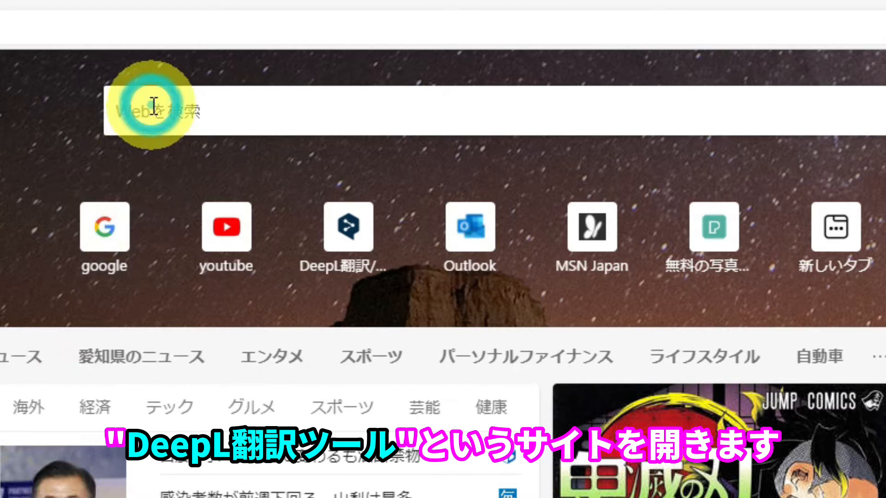
text(deepl)
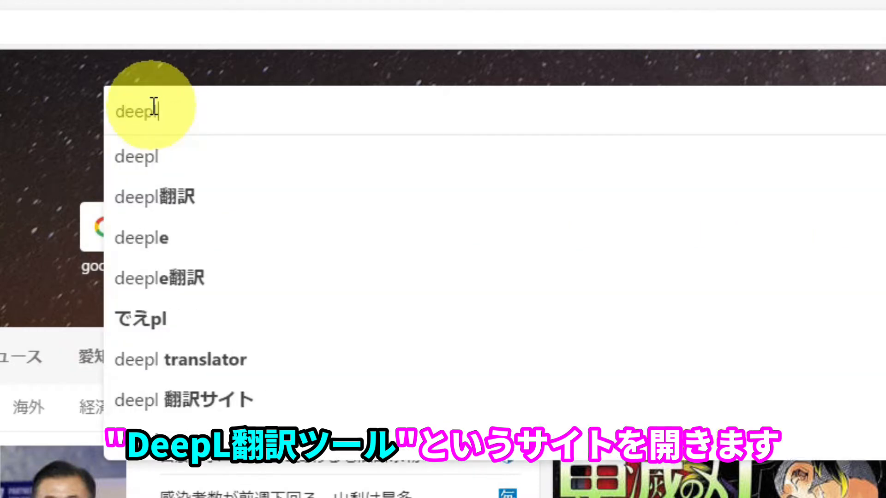
key(Return)
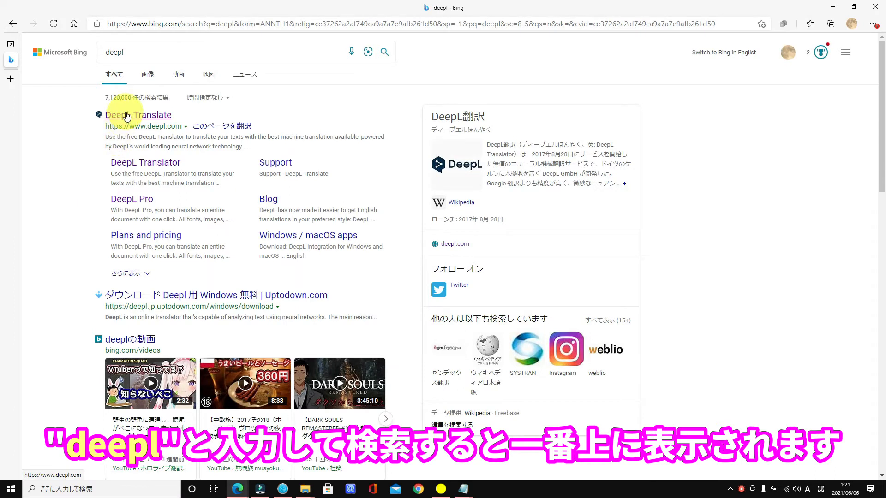
click(145, 115)
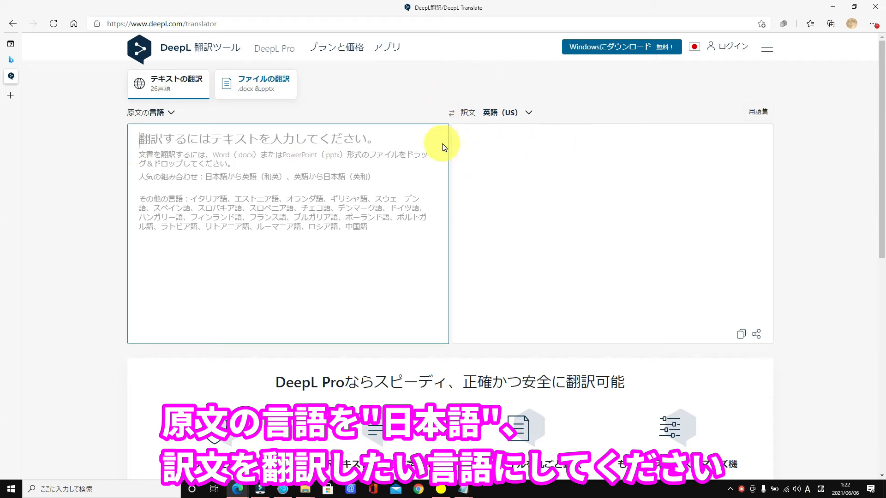
Step: Search for "deepl" in a new browser tab and open a second copy of the DeepL translator
click(10, 95)
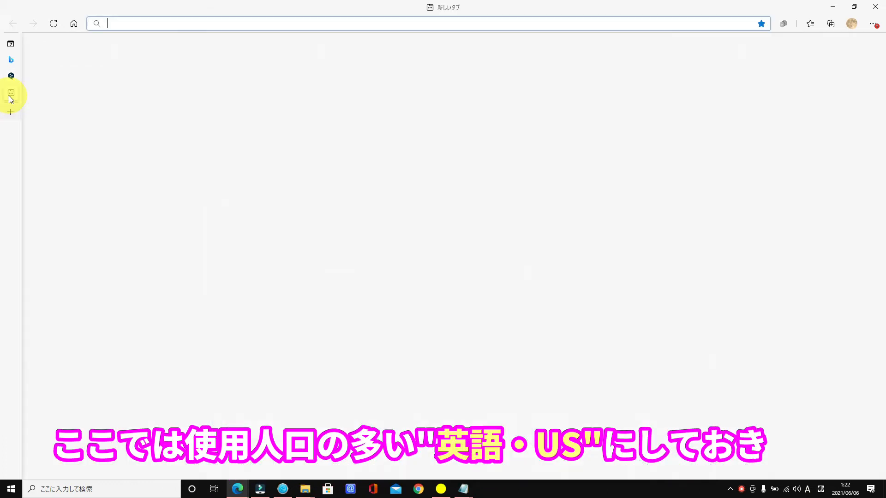
click(300, 58)
text(d)
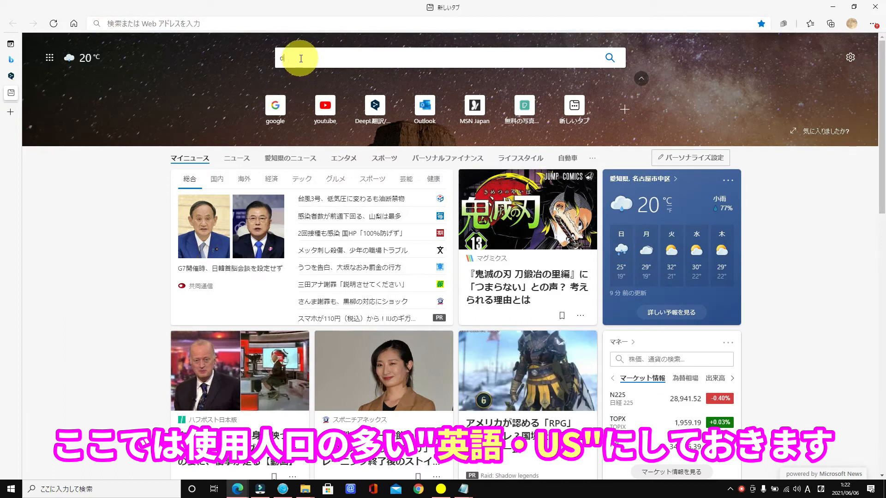
text(eep)
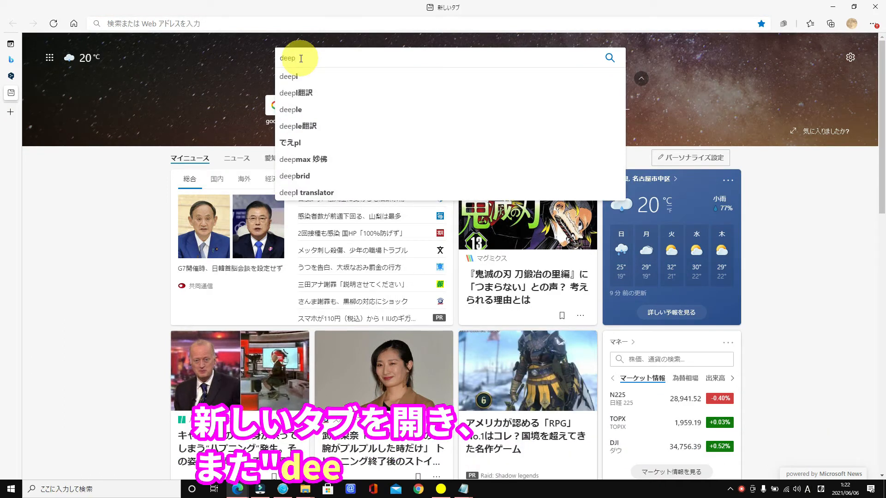
text(l)
key(Return)
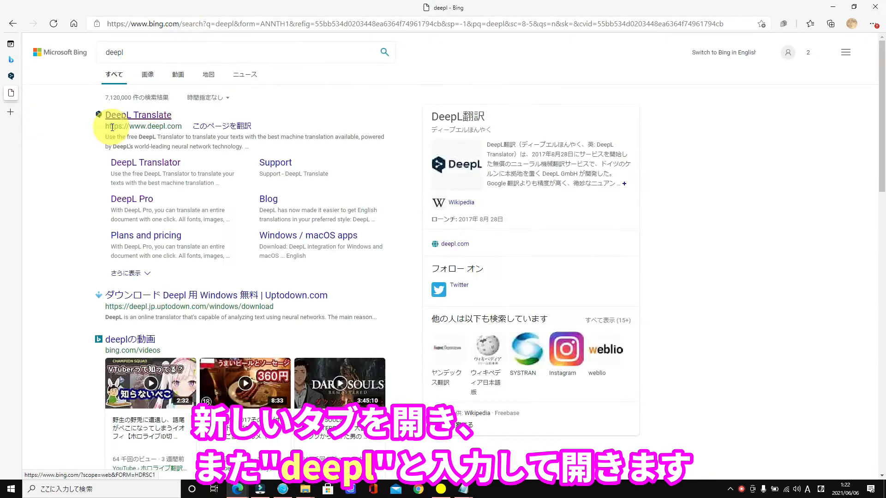
click(147, 116)
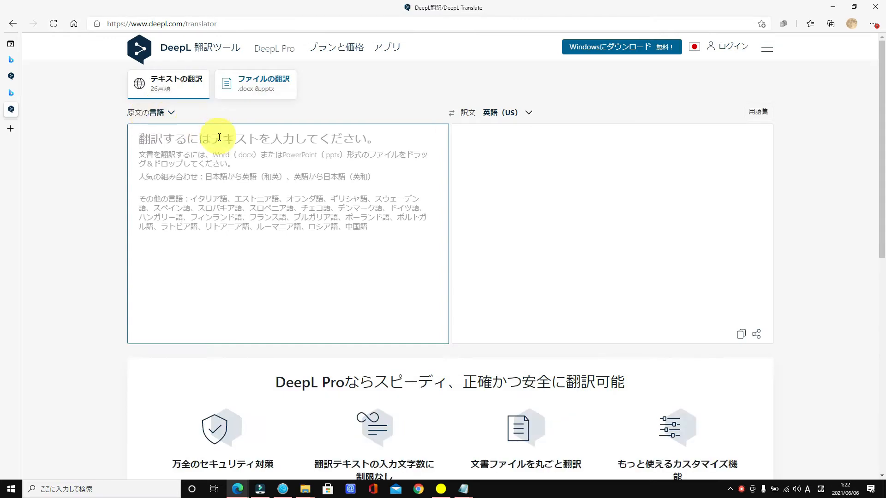
Step: Close the two "deepl - Bing" search result tabs, keeping both DeepL translator tabs open
mouse_move(14, 99)
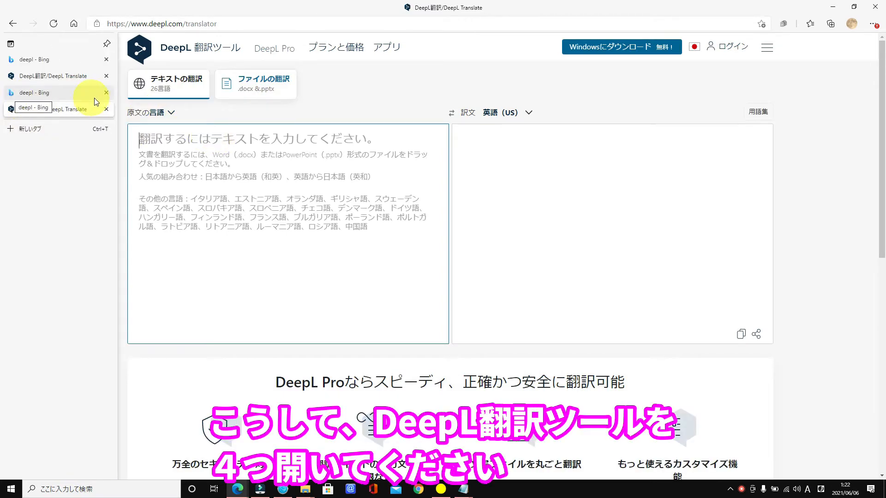
click(106, 92)
click(106, 59)
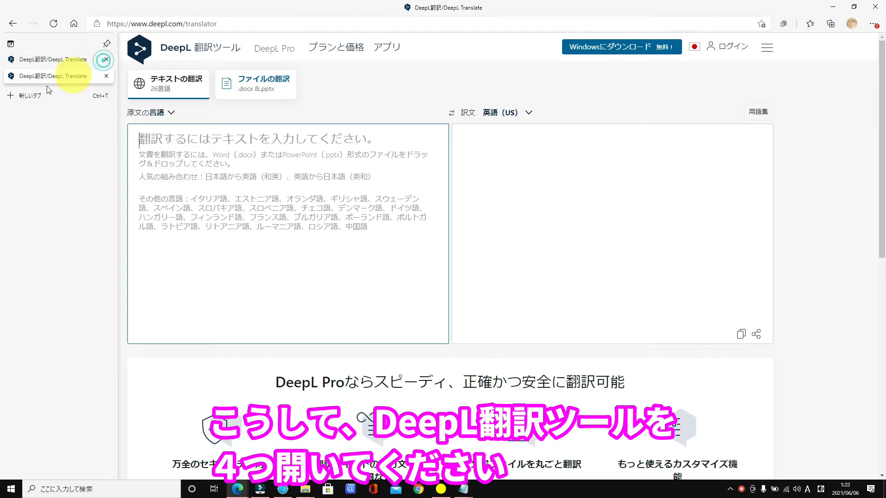
Step: Open a third copy of the DeepL translator by searching for "deepl" in another new tab
click(10, 95)
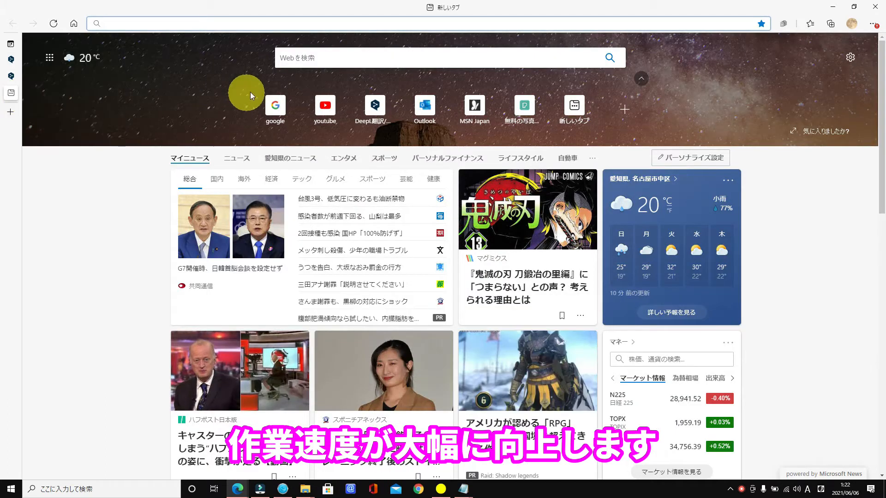
click(307, 55)
text(dee)
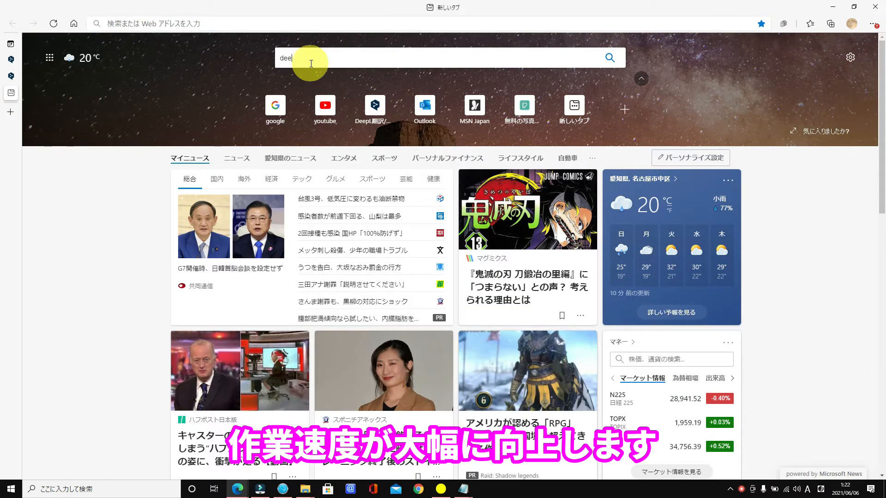
text(pl)
key(Return)
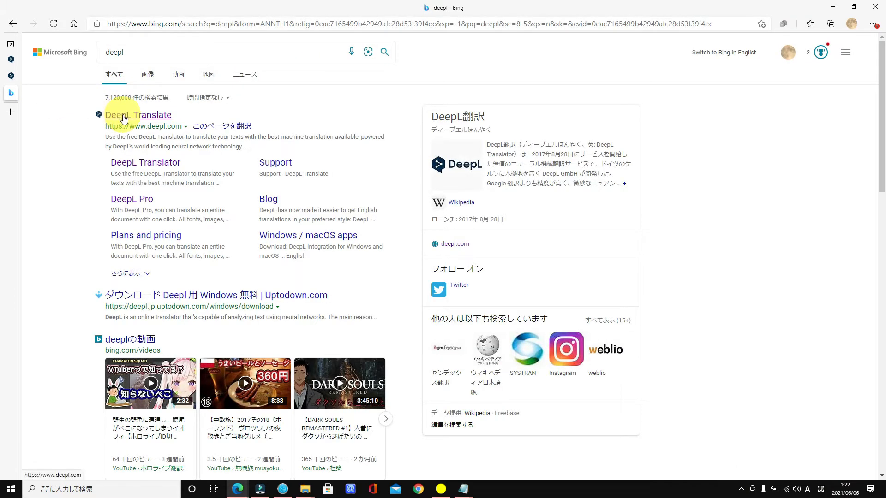
click(125, 119)
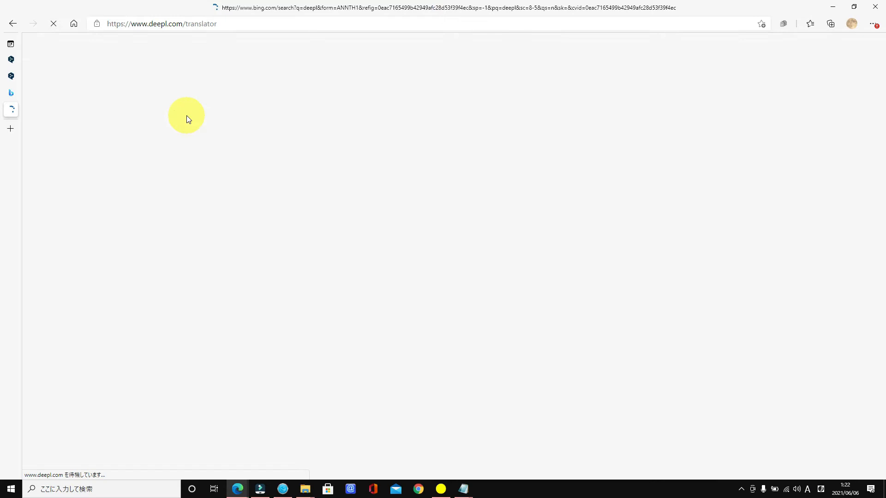
mouse_move(14, 94)
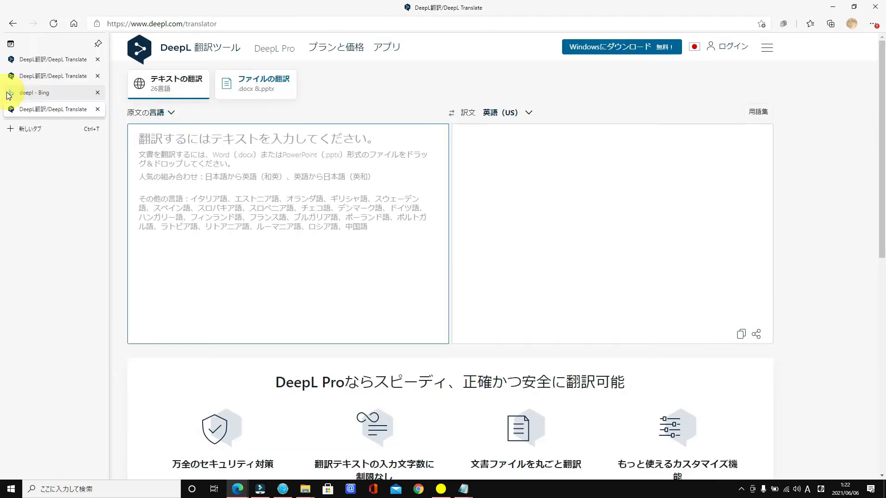
Step: Open a fourth DeepL translator by searching for "deepl" in a new tab, and close the leftover "deepl - Bing" tabs
click(106, 92)
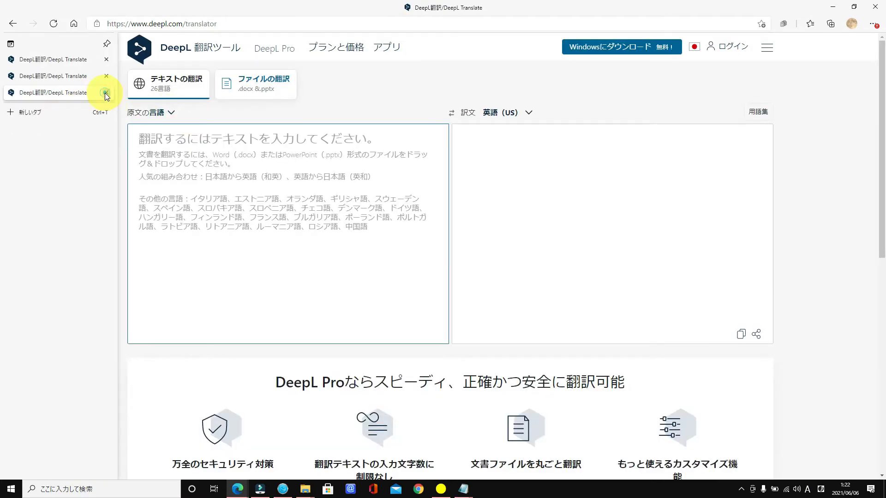
click(10, 113)
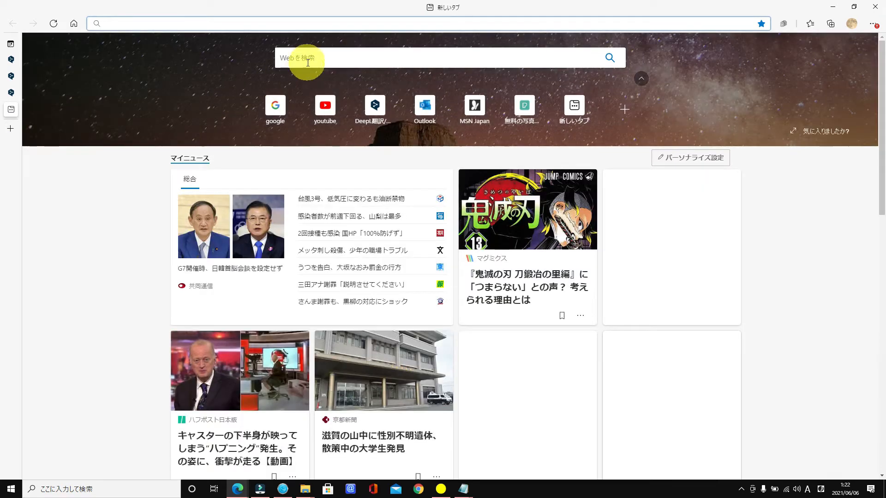
click(300, 64)
text(dee)
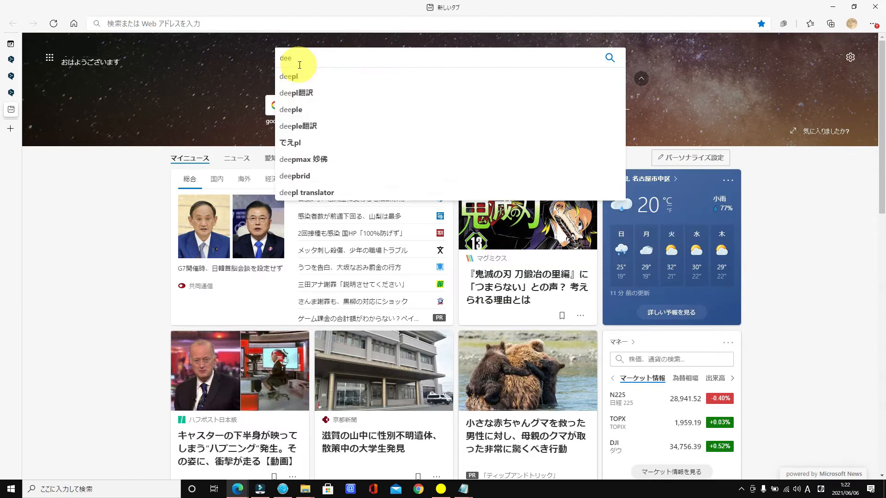
text(pl)
key(Return)
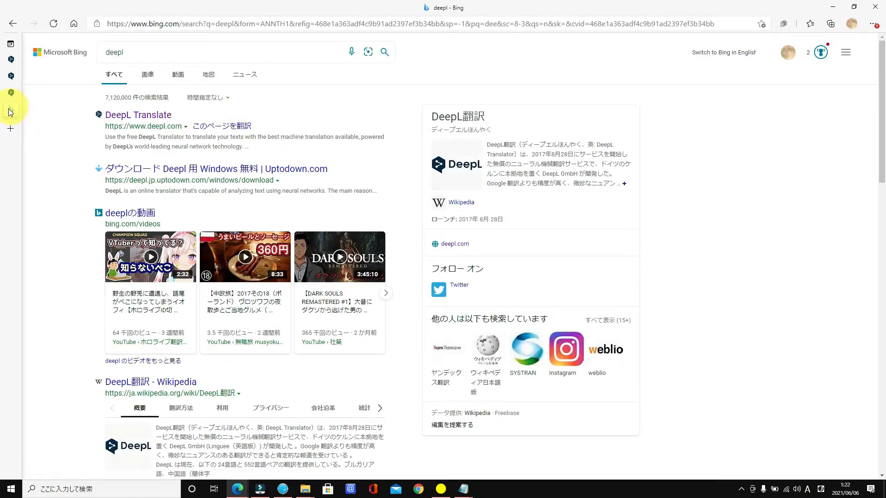
click(154, 118)
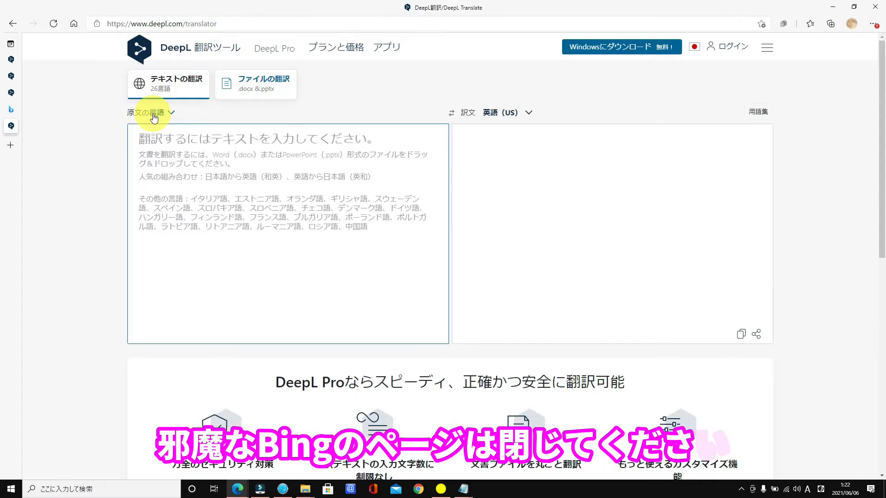
mouse_move(10, 109)
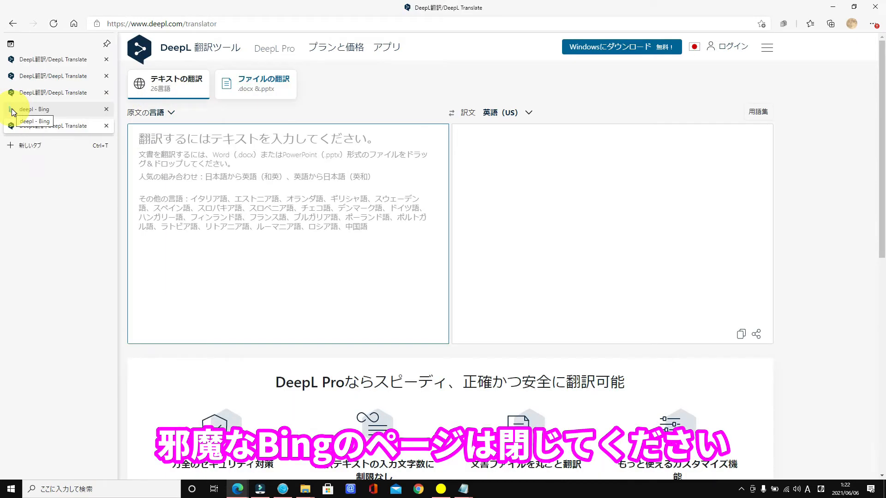
click(106, 109)
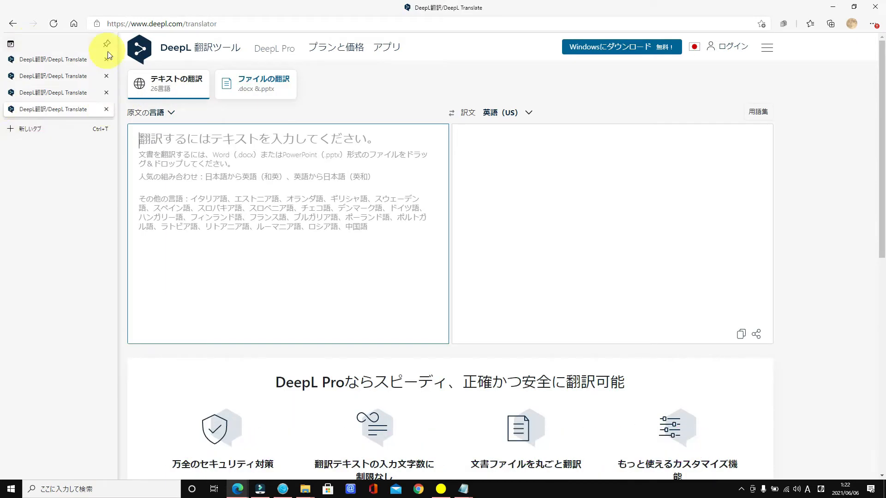
Step: Open Google in a new browser tab and search for "翻訳"
click(16, 129)
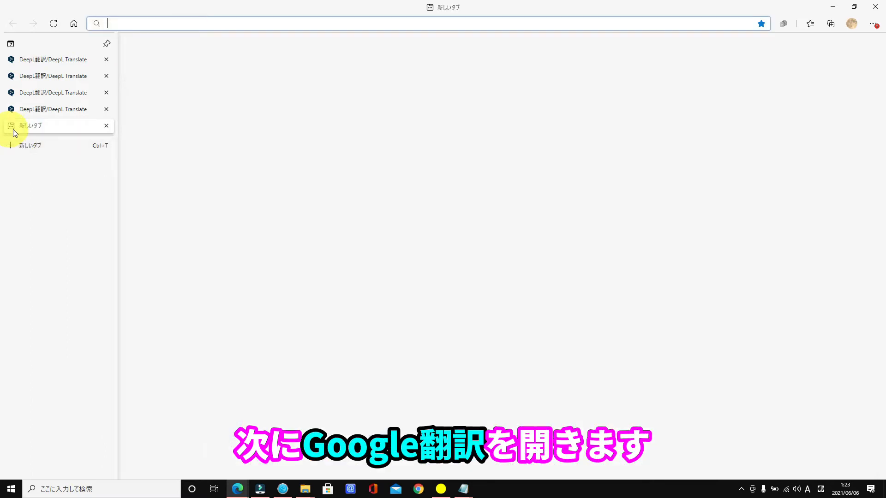
click(274, 113)
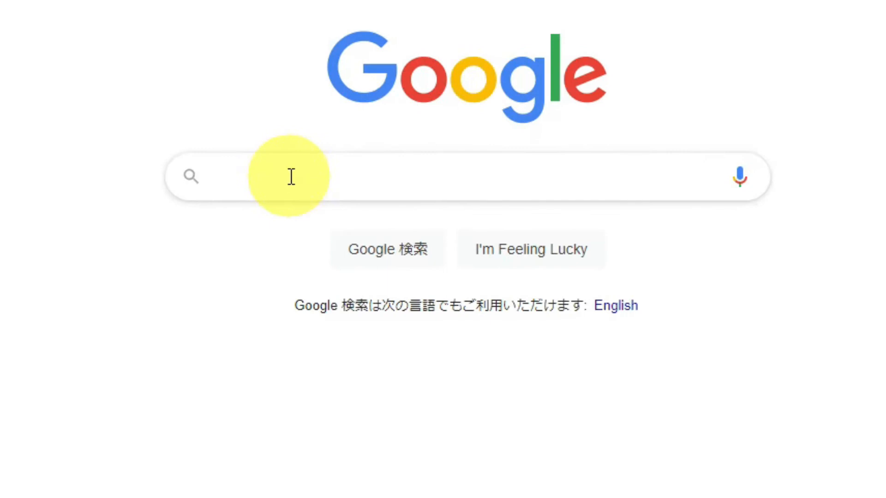
click(291, 177)
text(ほん)
text(yaki)
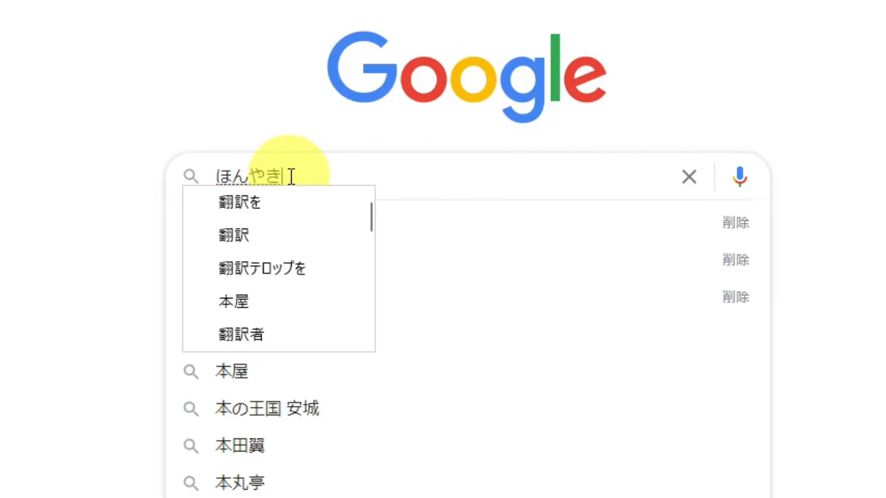
key(BackSpace)
text(ku)
key(space)
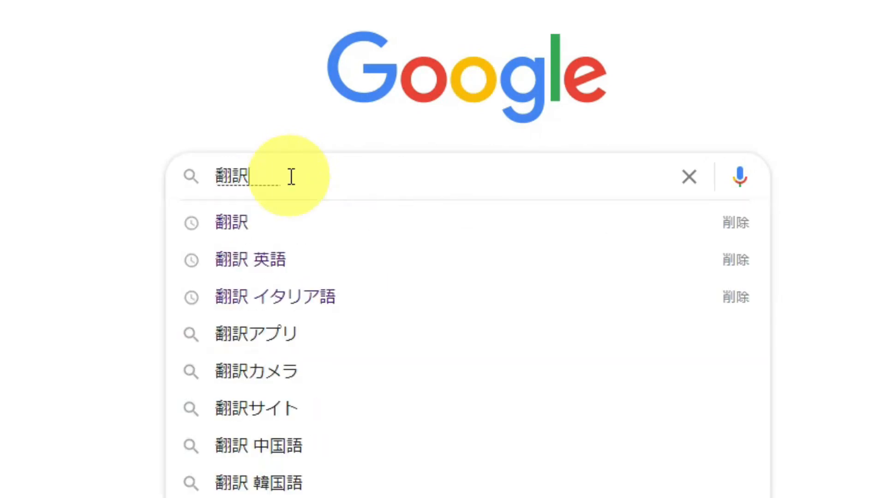
key(Return)
key(Return)
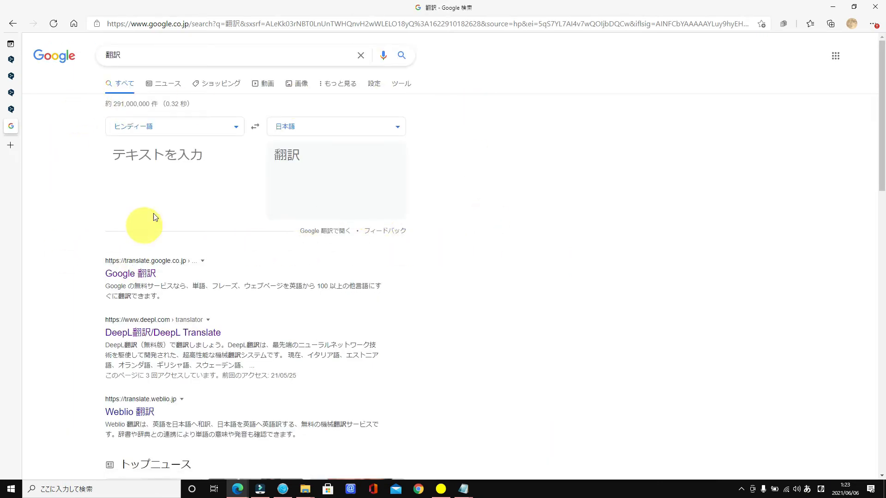
Step: Set the Google translation box from 日本語 to 英語 and open it in the full Google 翻訳 page
click(235, 134)
drag(401, 167, 401, 248)
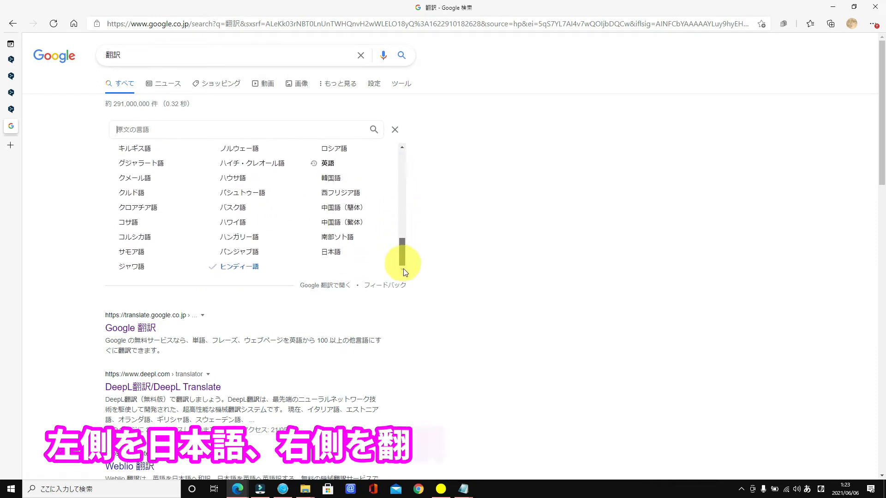
click(338, 253)
click(393, 133)
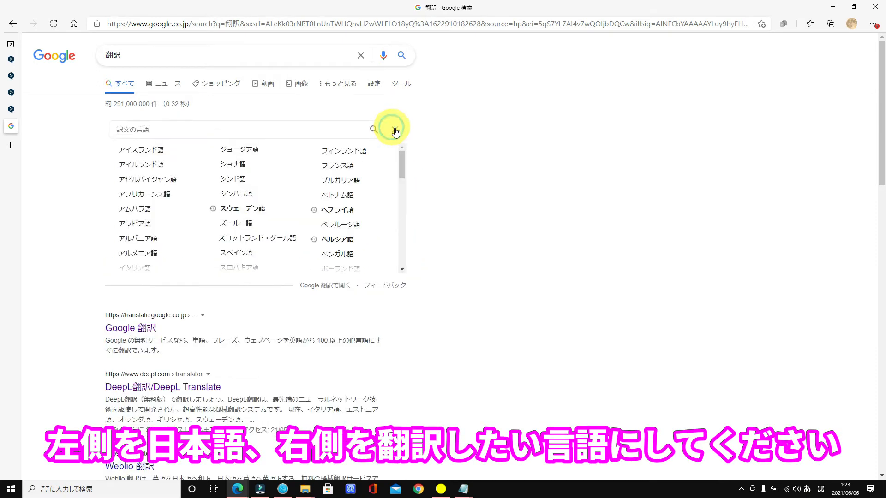
drag(398, 165, 412, 281)
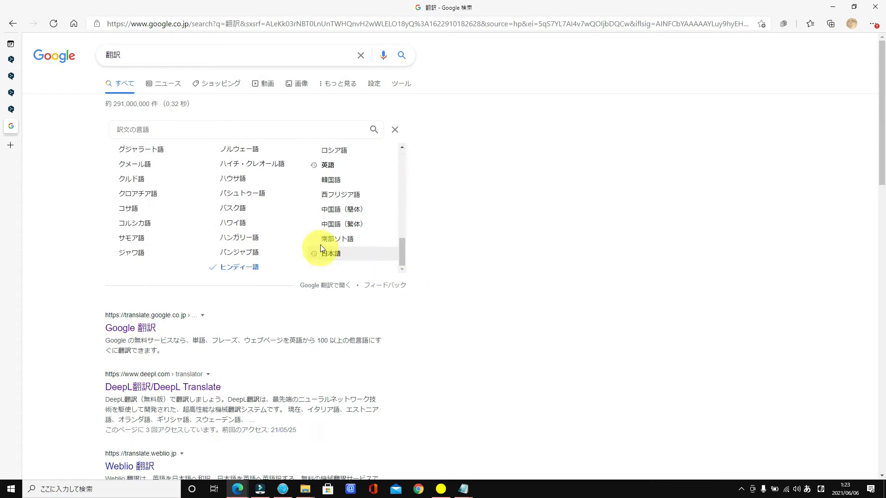
click(319, 167)
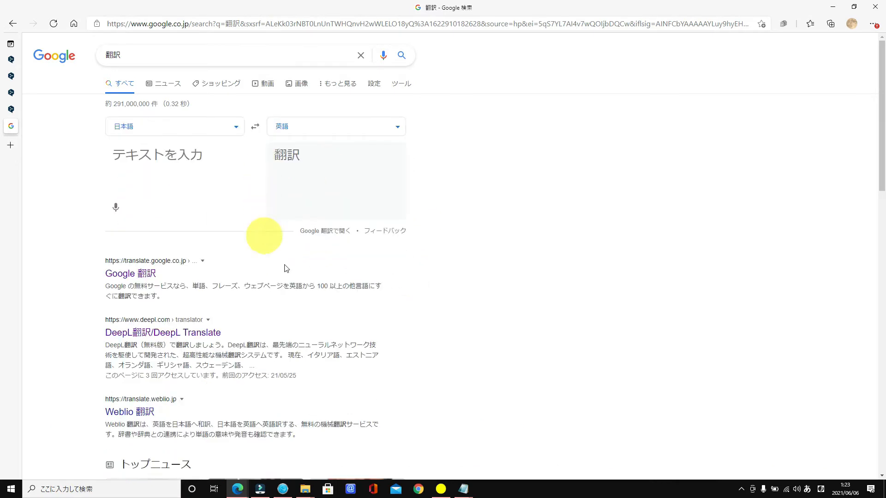
click(320, 231)
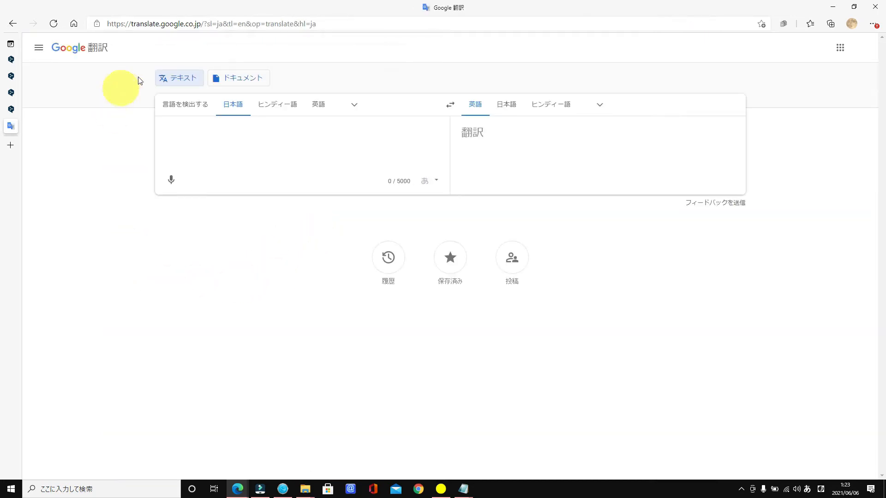
Step: Copy the Google 翻訳 page address and open it in a new tab as a second copy
mouse_move(13, 181)
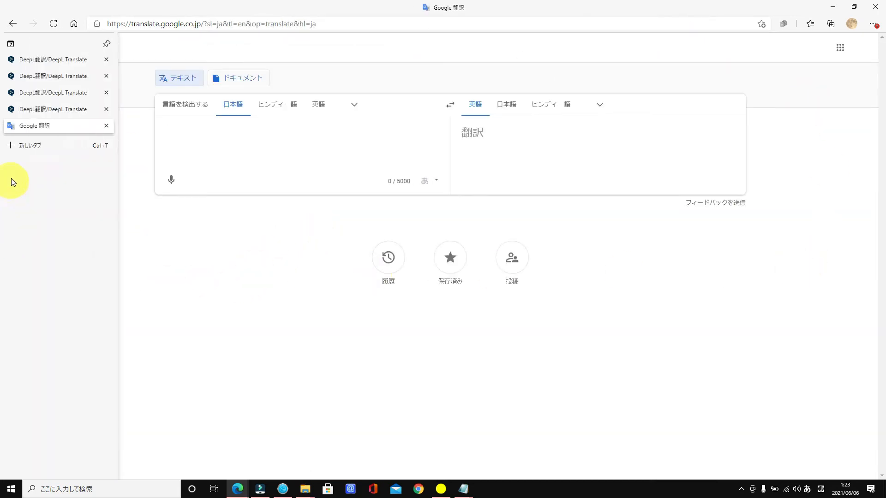
click(240, 23)
right_click(243, 22)
click(268, 98)
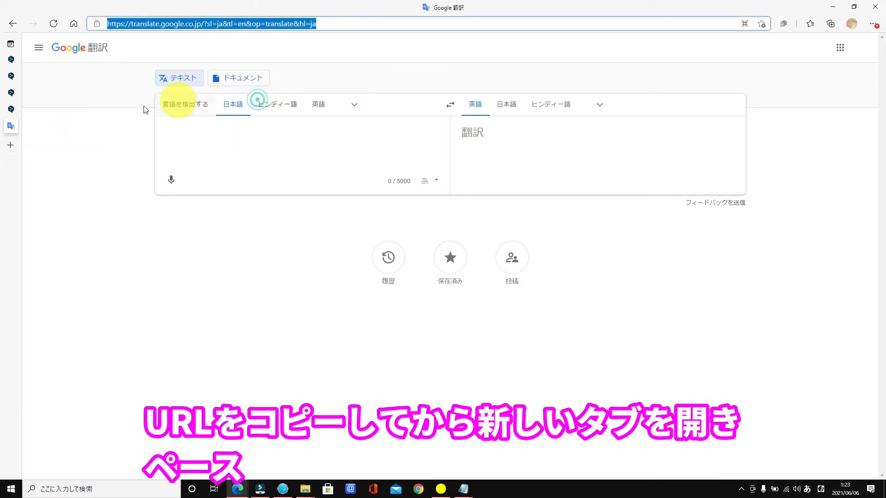
click(10, 145)
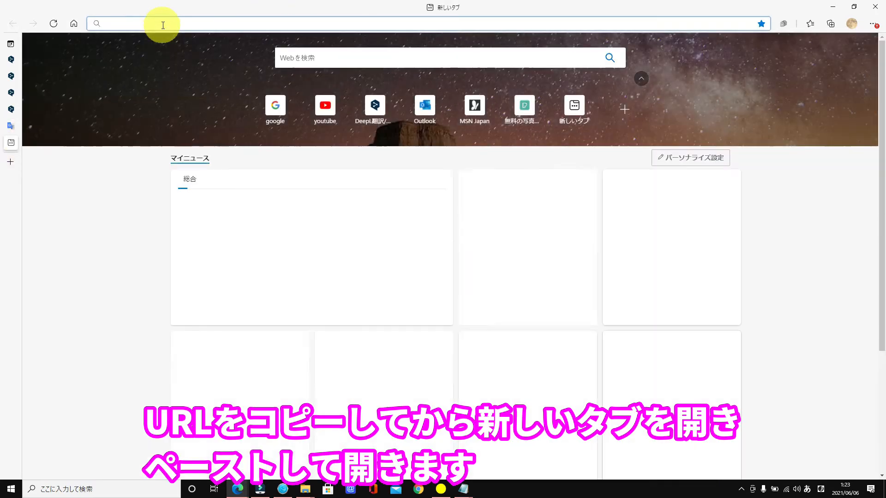
right_click(161, 23)
click(186, 112)
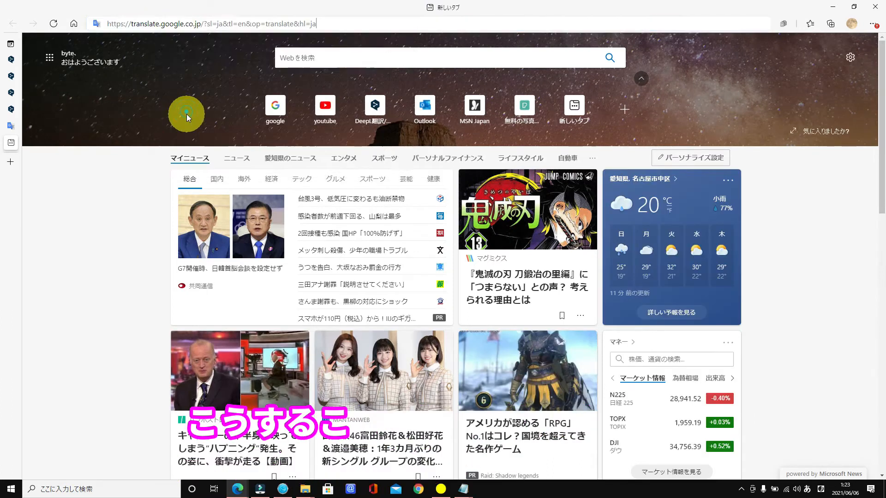
key(Return)
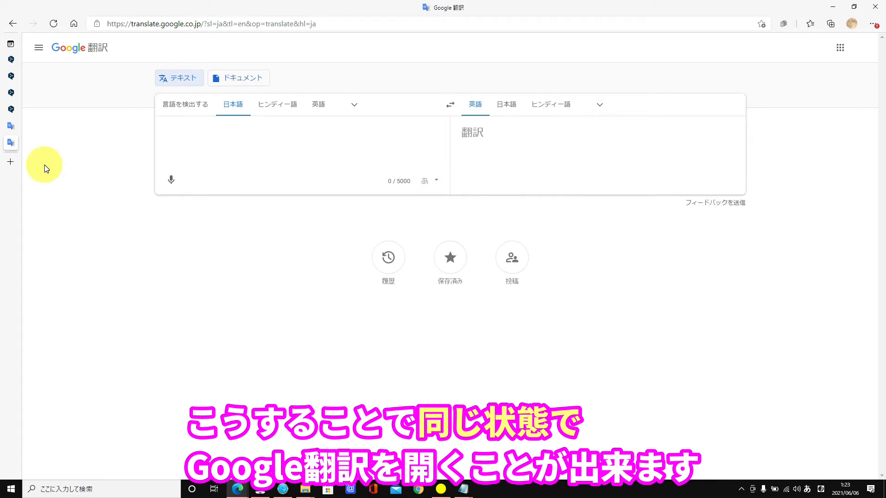
Step: Open a third and a fourth copy of Google 翻訳 in new tabs using the copied address
click(10, 162)
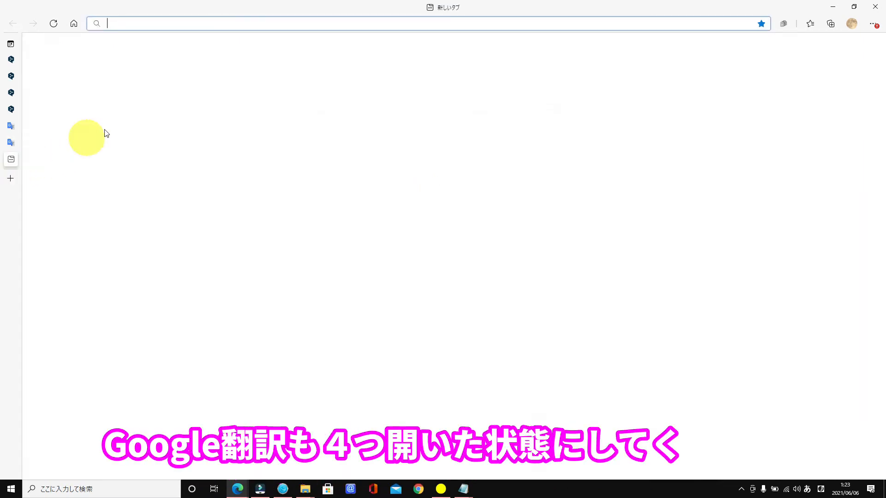
right_click(157, 27)
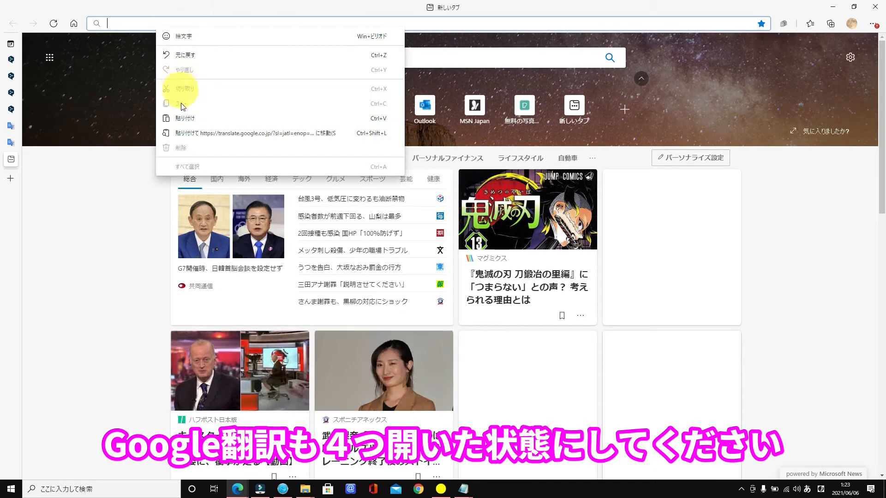
click(181, 119)
key(Return)
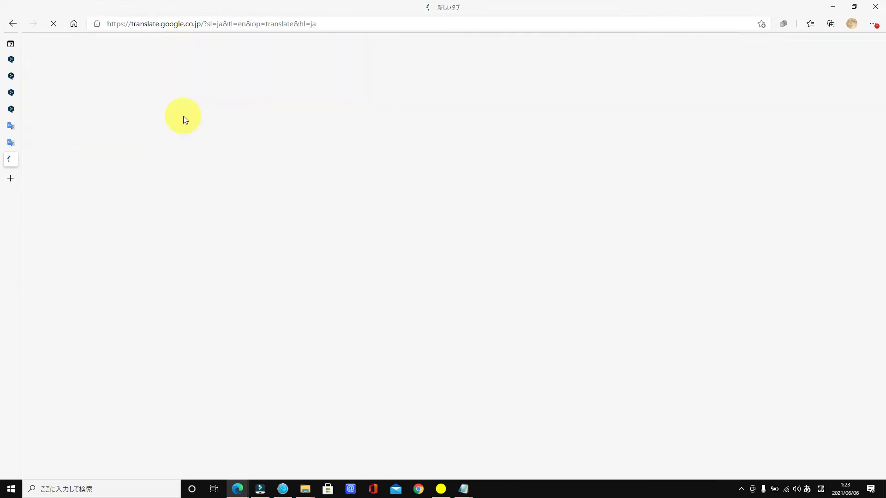
click(11, 179)
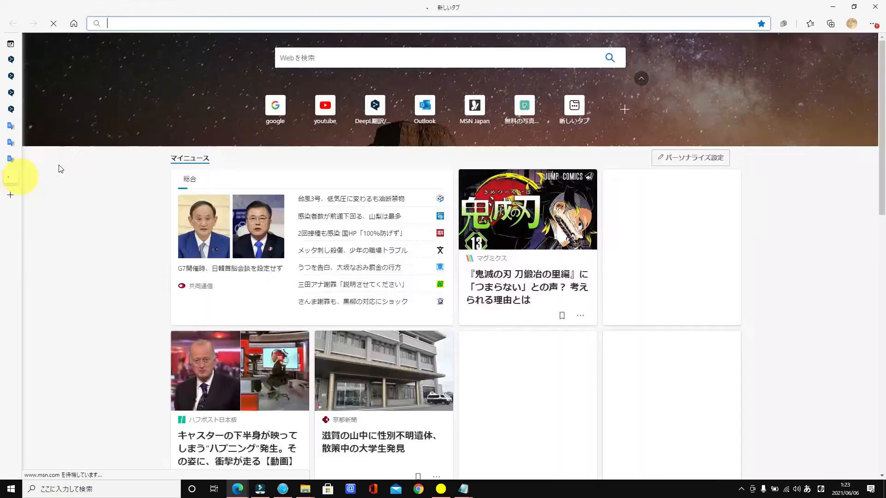
right_click(163, 25)
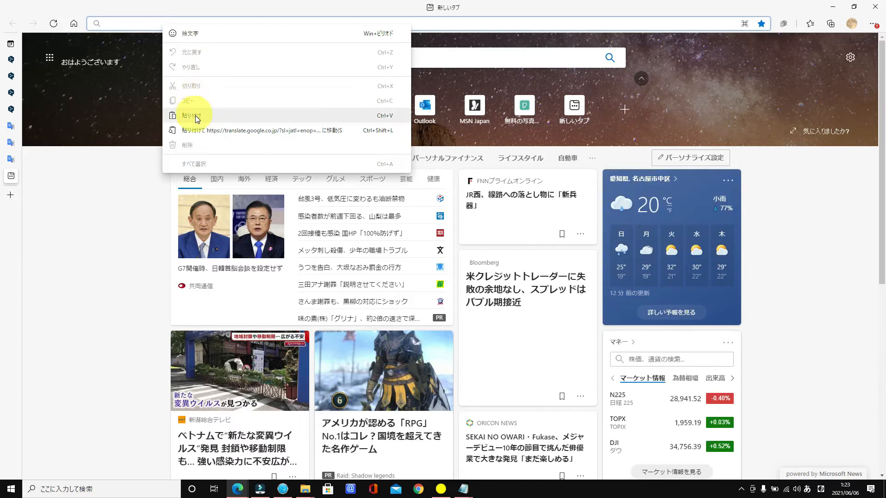
click(196, 115)
key(Return)
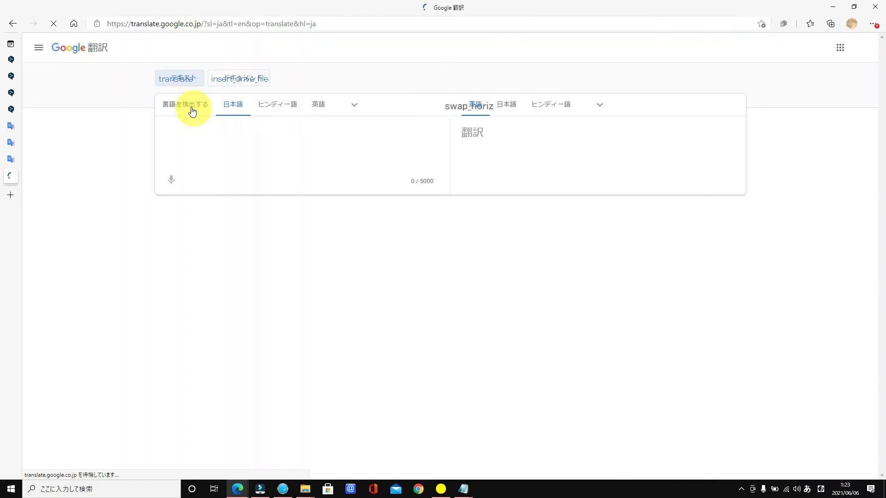
mouse_move(2, 44)
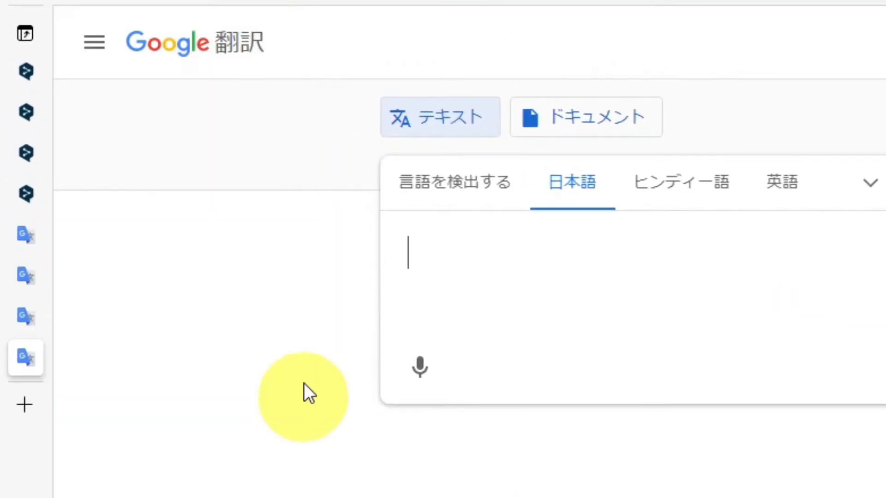
Step: Examine the target languages offered by DeepL and Google 翻訳
mouse_move(29, 22)
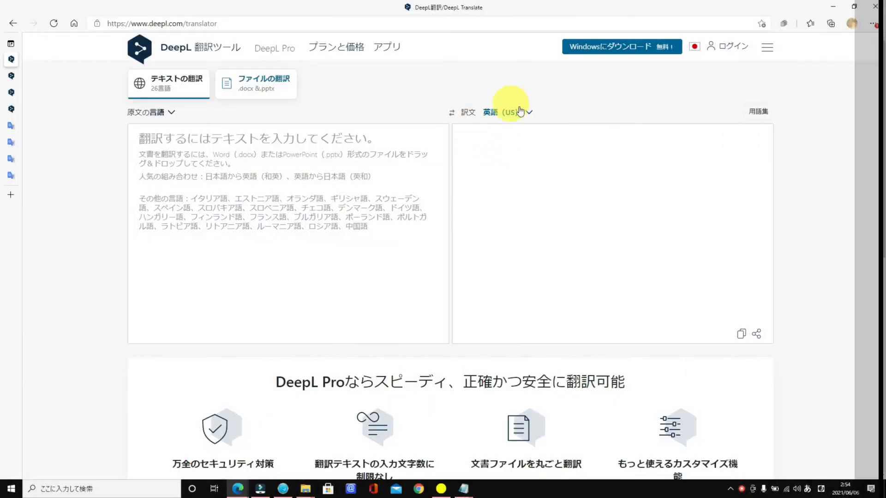
click(520, 112)
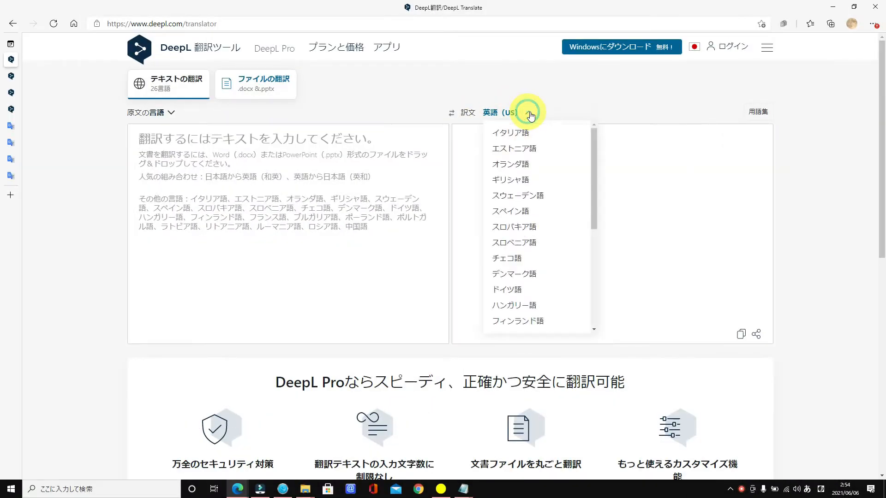
drag(594, 143, 597, 248)
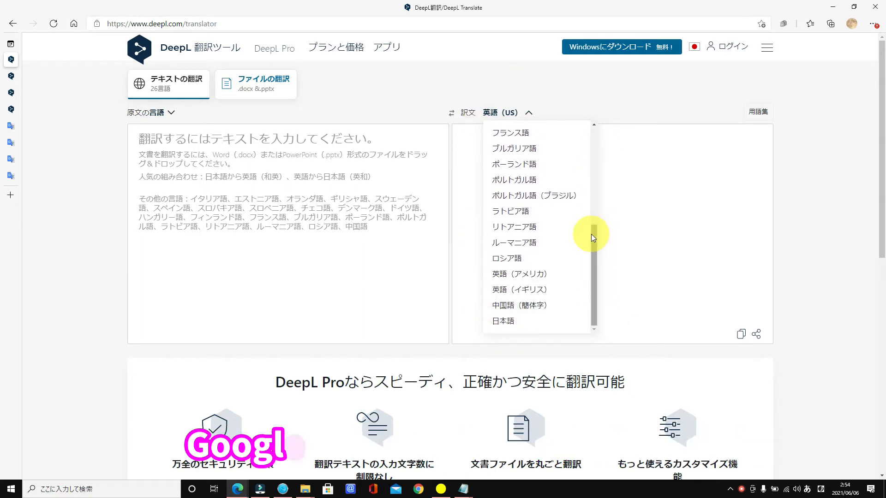
click(11, 125)
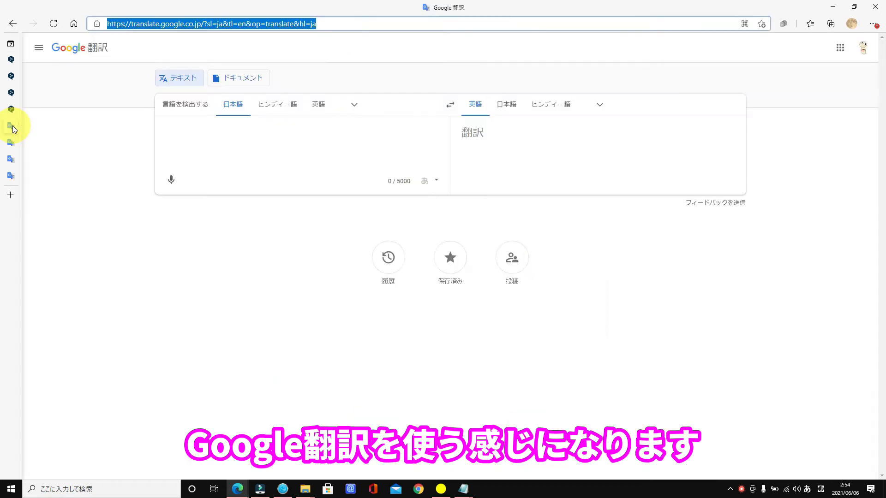
click(599, 104)
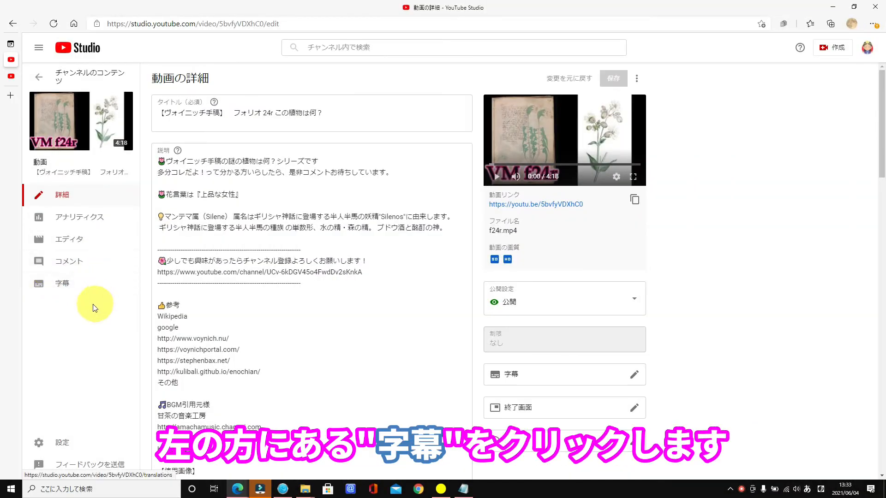
Step: Open the subtitles page of the フォリオ 24r video in YouTube Studio
click(60, 283)
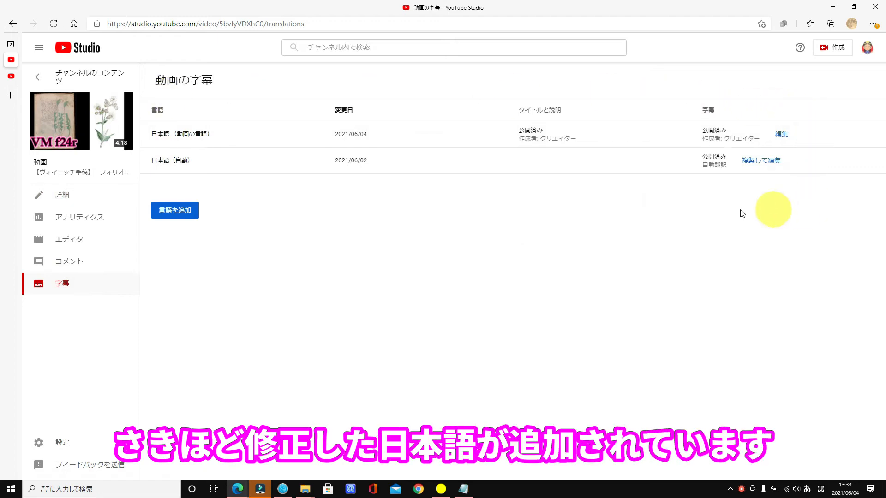
Step: Add 英語 (アメリカ合衆国) as a subtitle language and open its title and description translation form
click(185, 216)
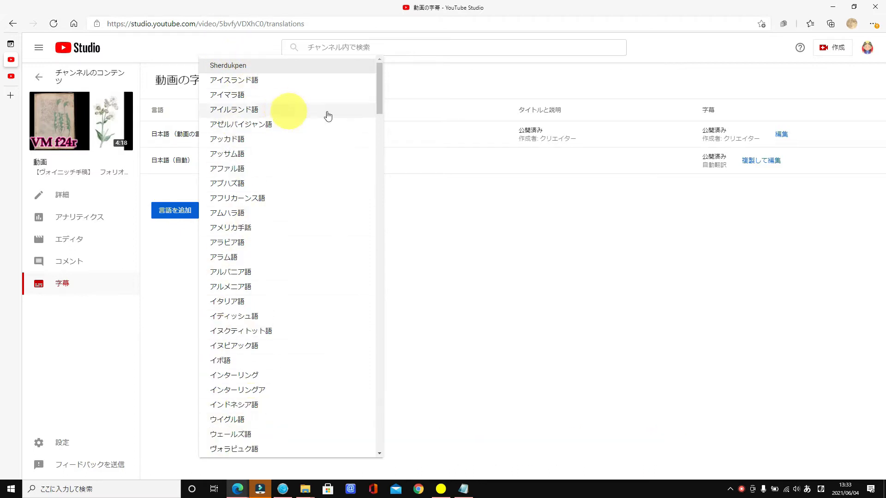
drag(381, 99, 381, 454)
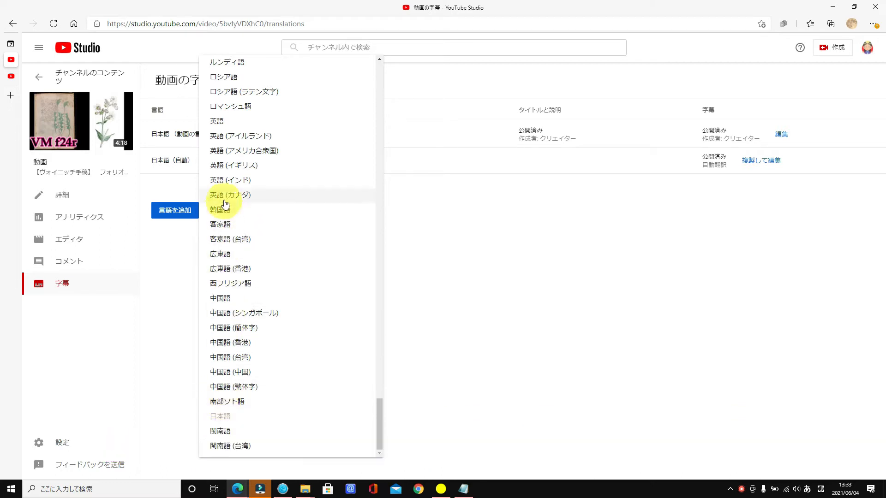
click(247, 152)
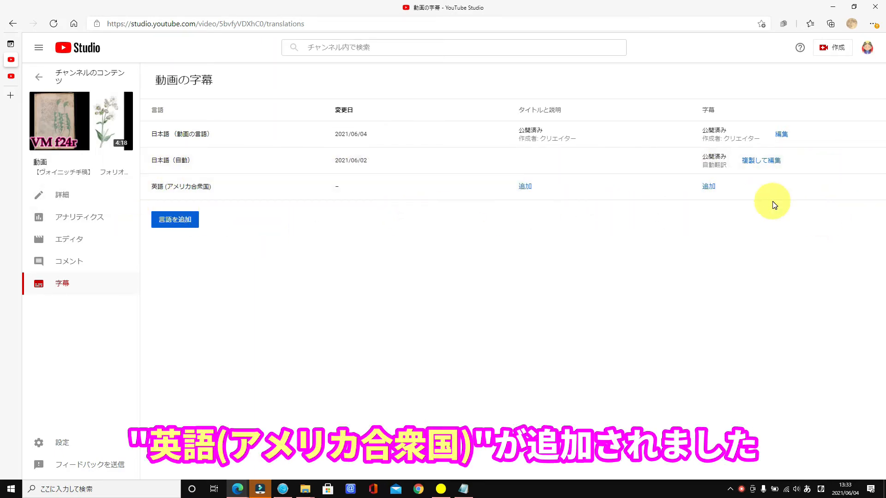
click(525, 187)
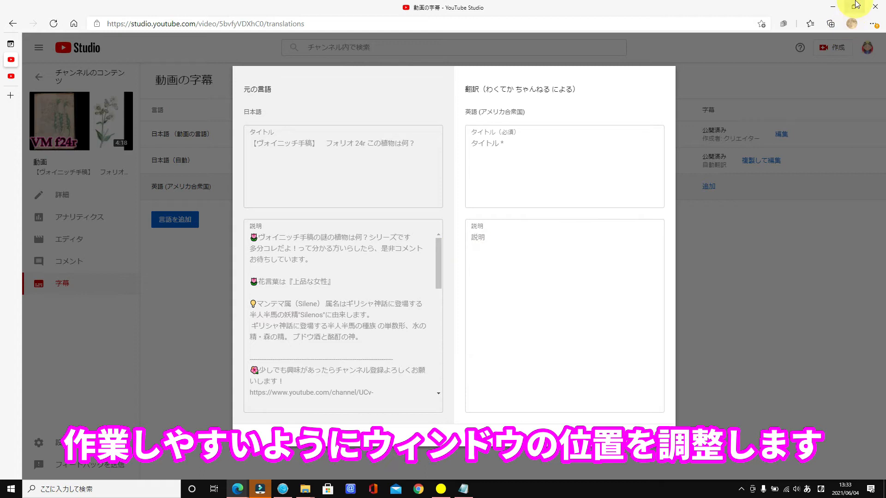
Step: Restore the YouTube Studio window to a smaller size, place it beside the DeepL window and widen it to show the whole translation form
click(854, 7)
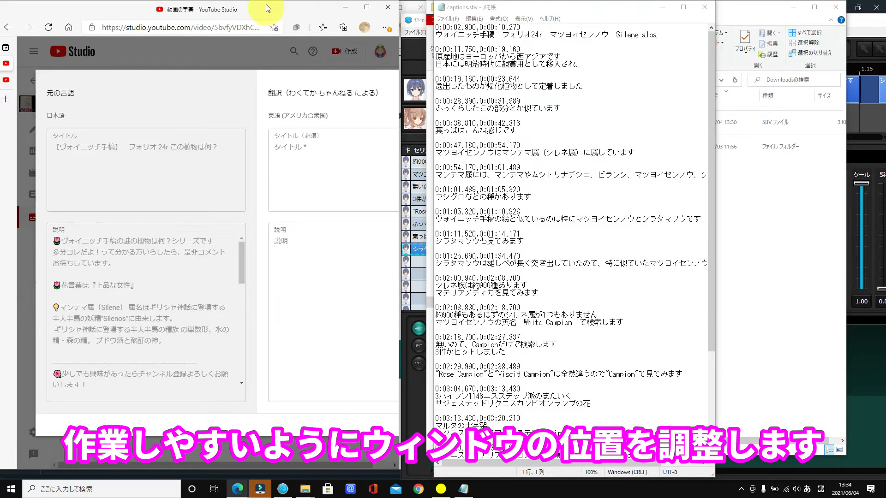
drag(266, 9, 746, 11)
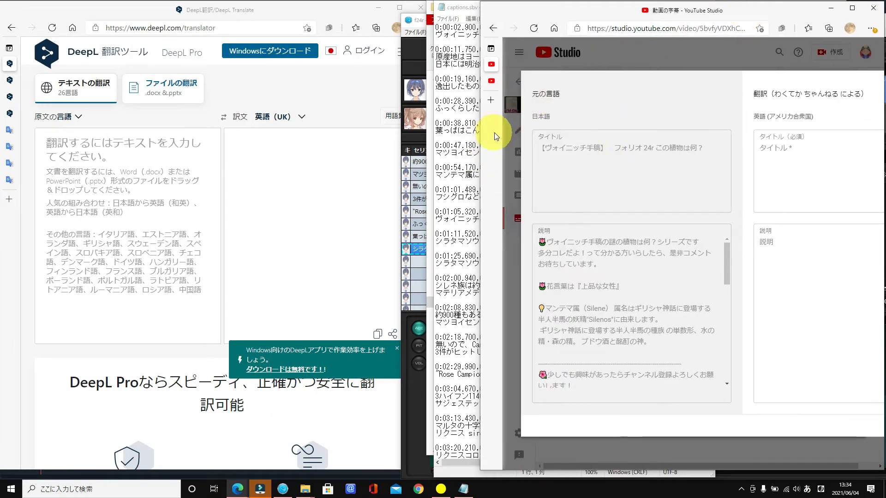
drag(478, 137, 437, 134)
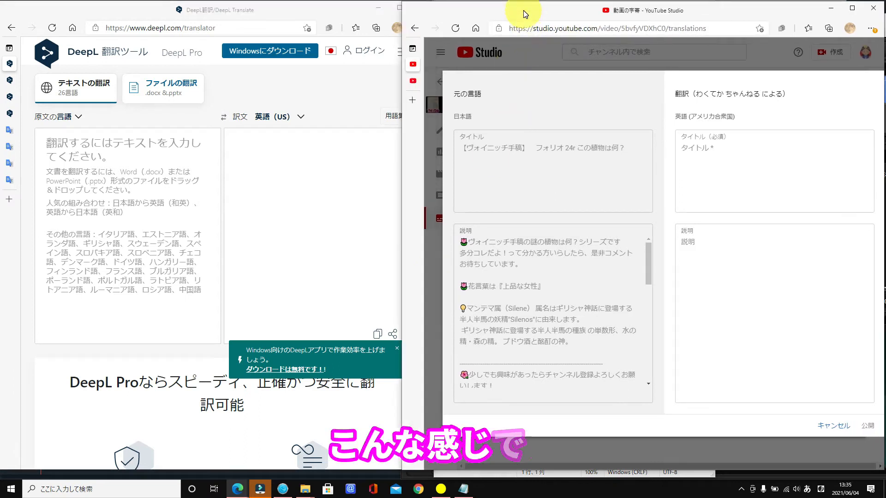
Step: Open the details page of the フォリオ 24r video and copy its title into the source text of the first DeepL tab
click(413, 82)
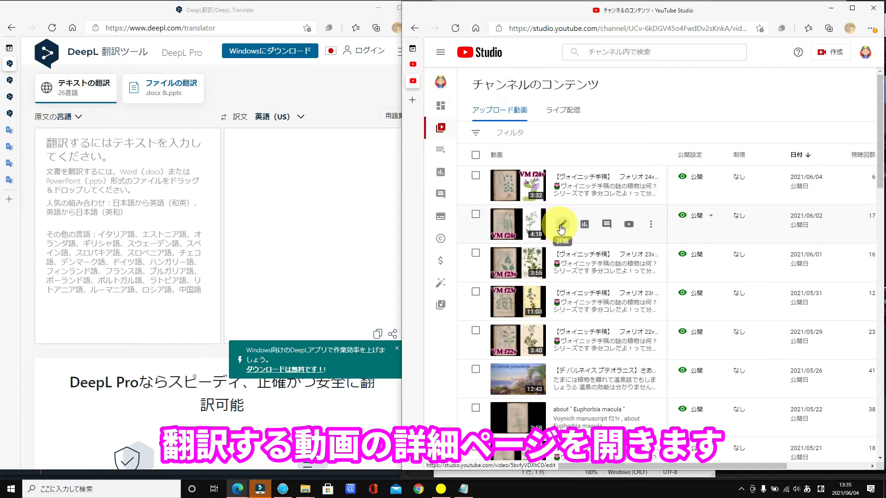
click(561, 226)
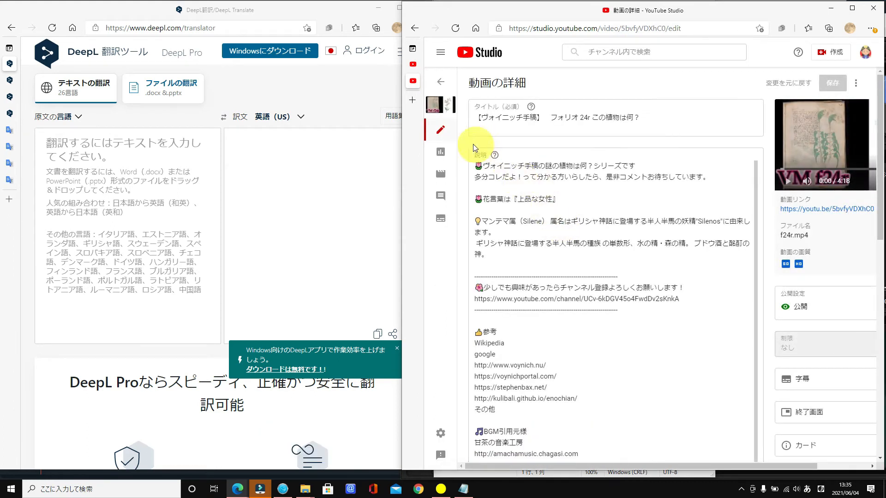
drag(650, 118, 463, 117)
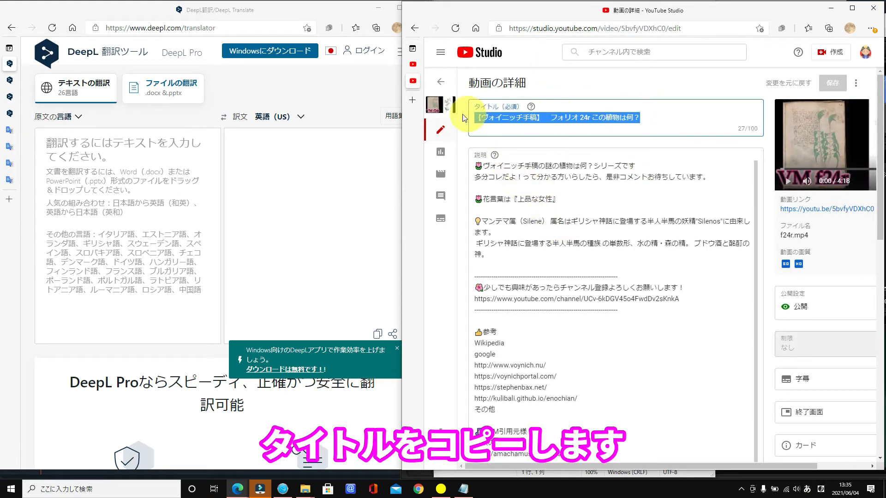
right_click(519, 116)
click(549, 157)
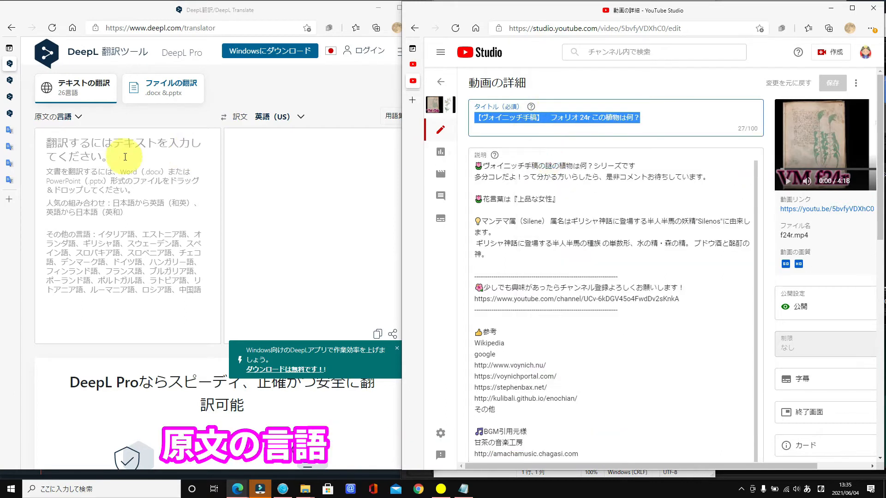
click(111, 159)
right_click(113, 161)
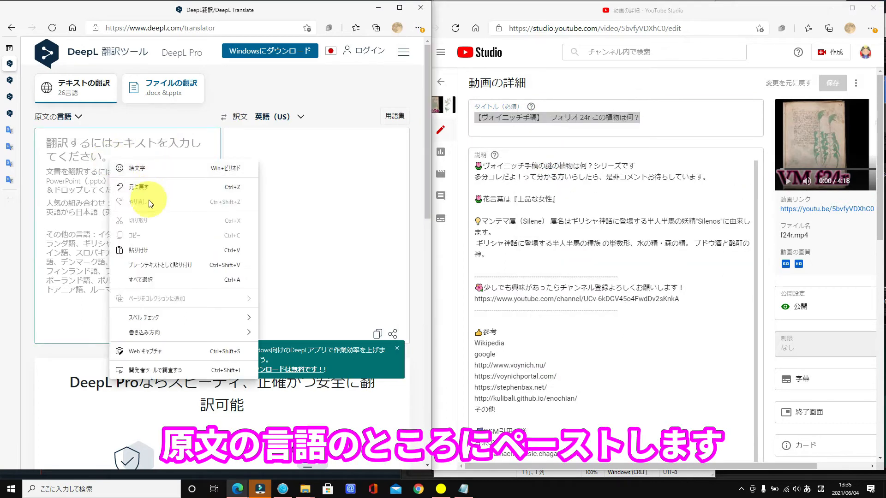
click(144, 249)
Step: Copy the video's entire description into the source text of the second DeepL tab
click(9, 79)
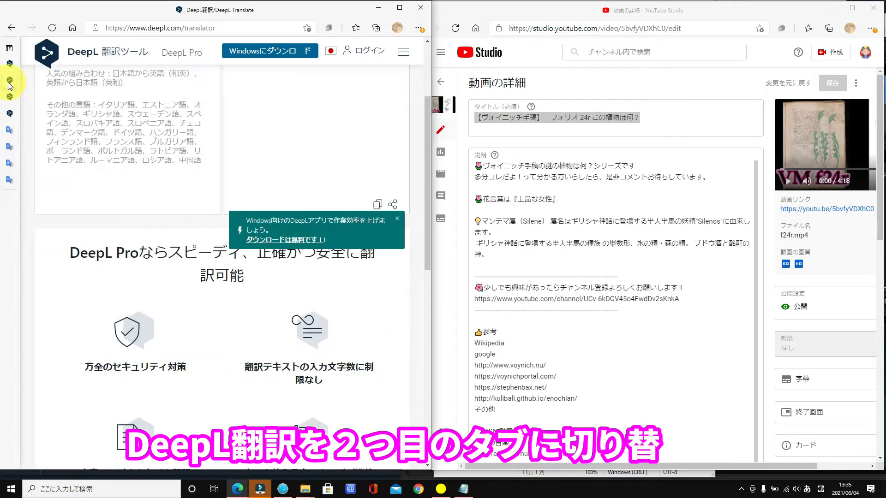
scroll(585, 219, down, 1)
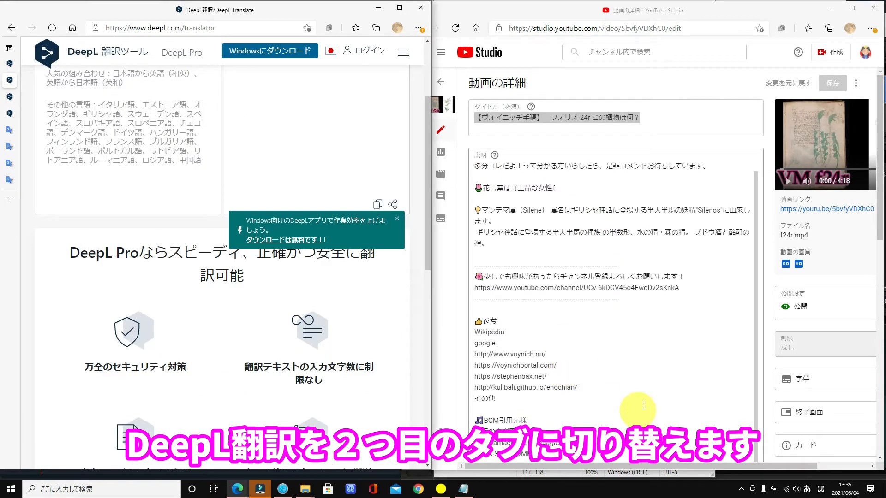
scroll(646, 387, down, 5)
drag(709, 361, 471, 73)
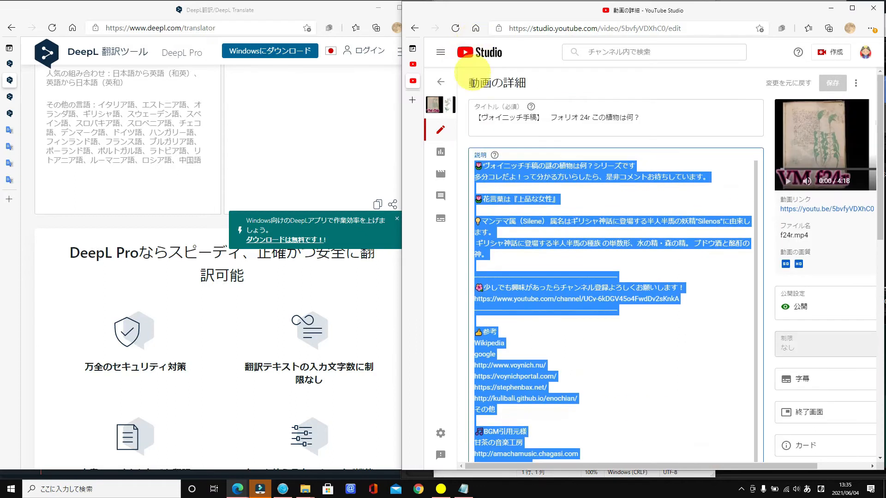
right_click(523, 177)
click(546, 220)
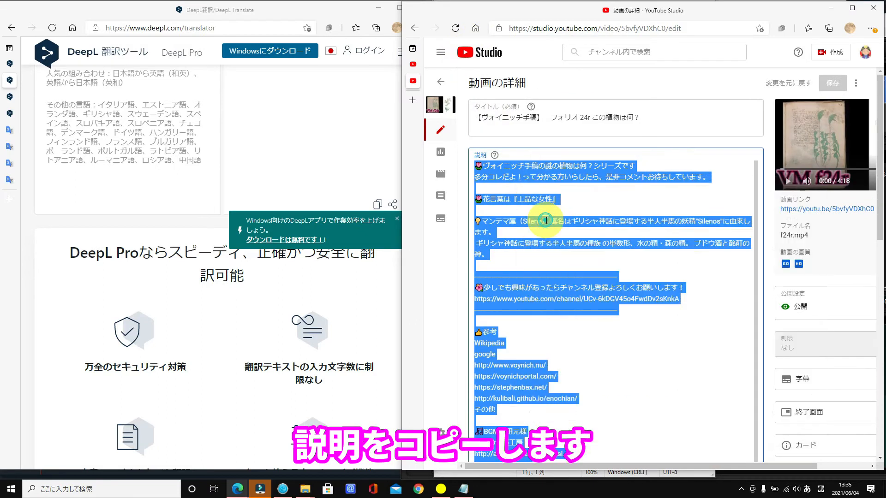
click(103, 121)
right_click(103, 120)
click(132, 212)
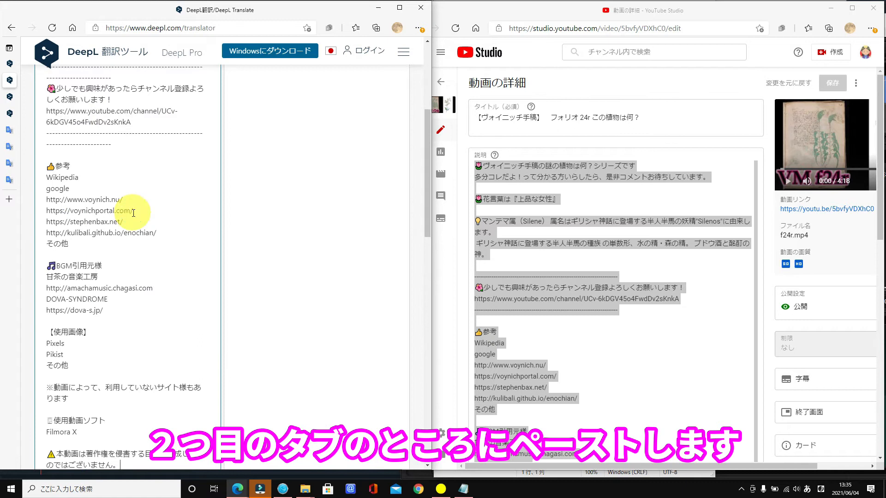
Step: Copy the entire text of captions.sbv from Notepad into the source text of the third DeepL tab
click(9, 97)
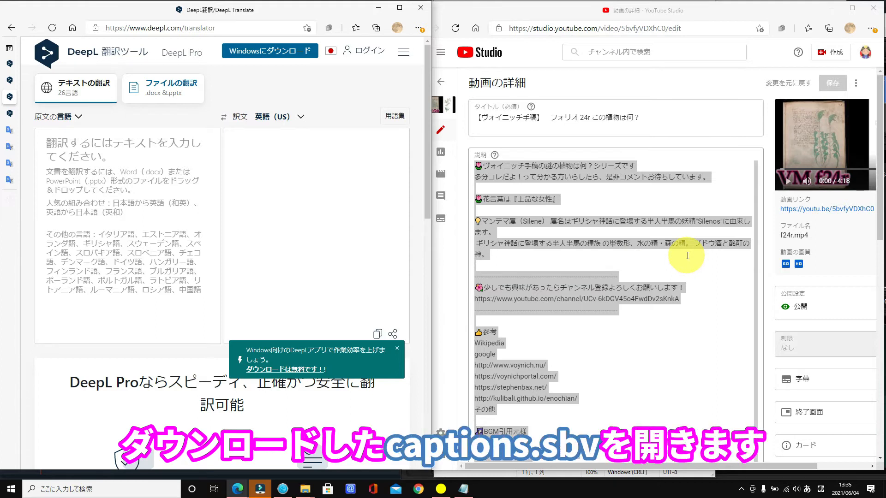
click(464, 490)
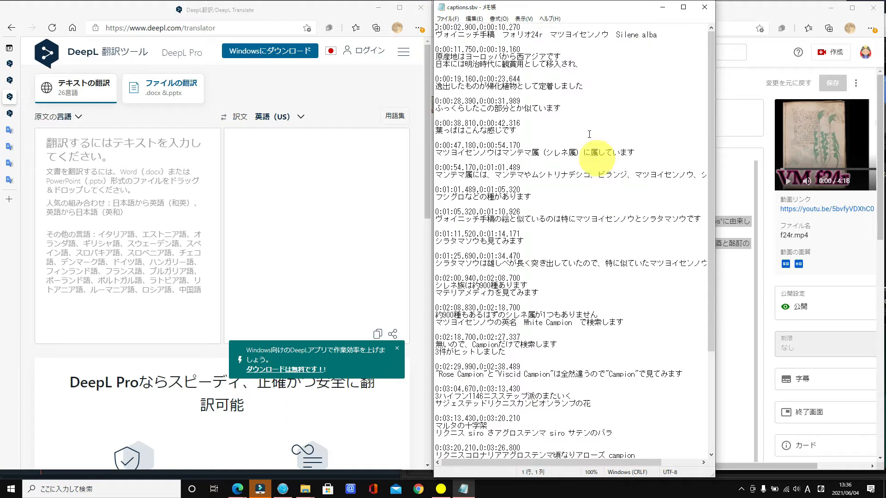
click(474, 19)
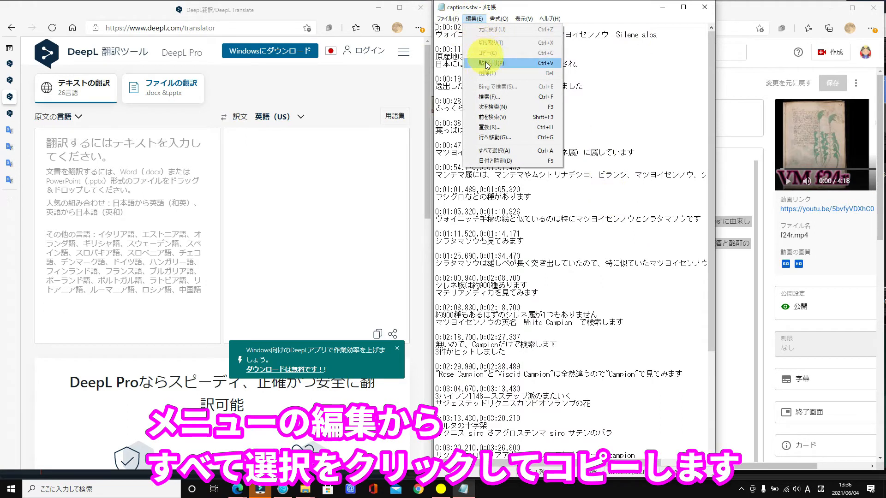
click(493, 151)
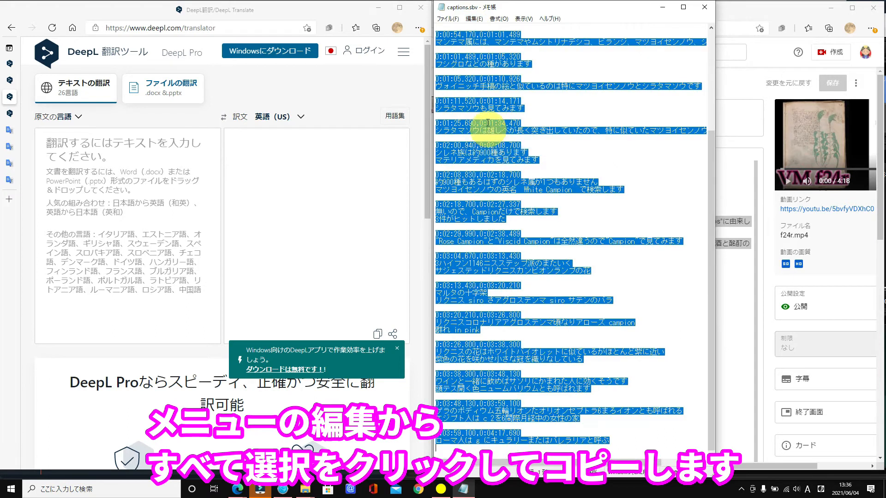
right_click(483, 103)
click(507, 136)
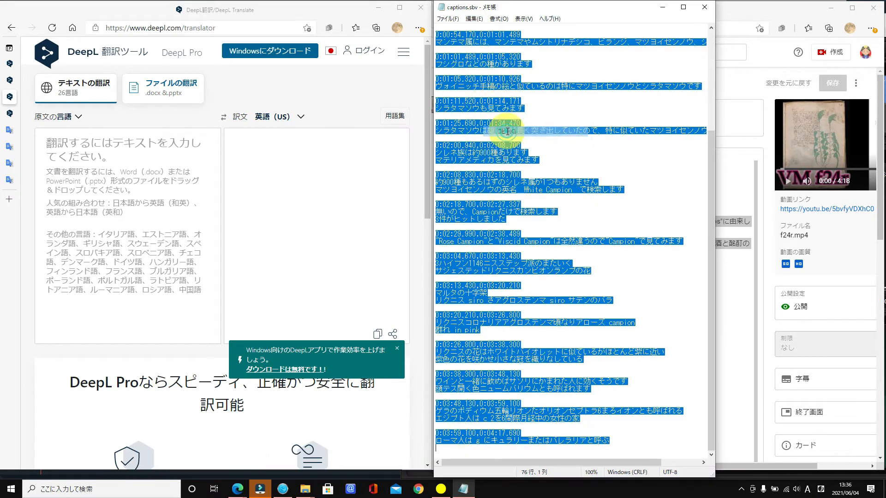
right_click(74, 192)
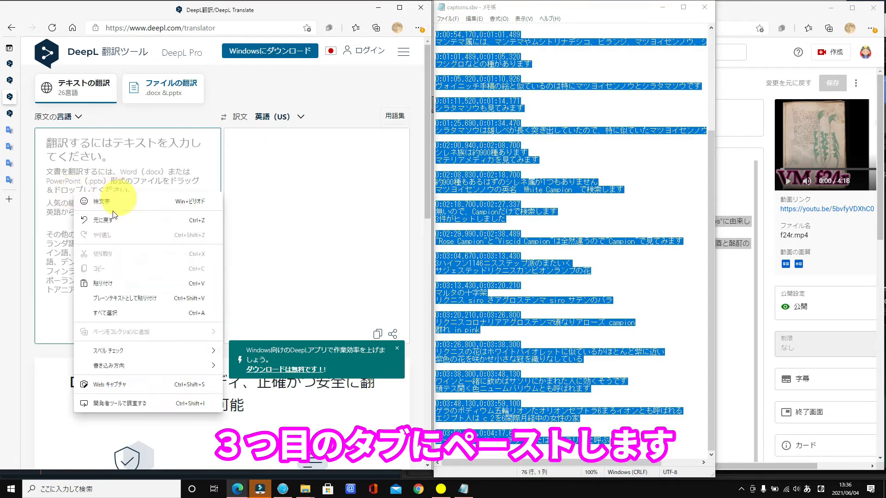
click(113, 283)
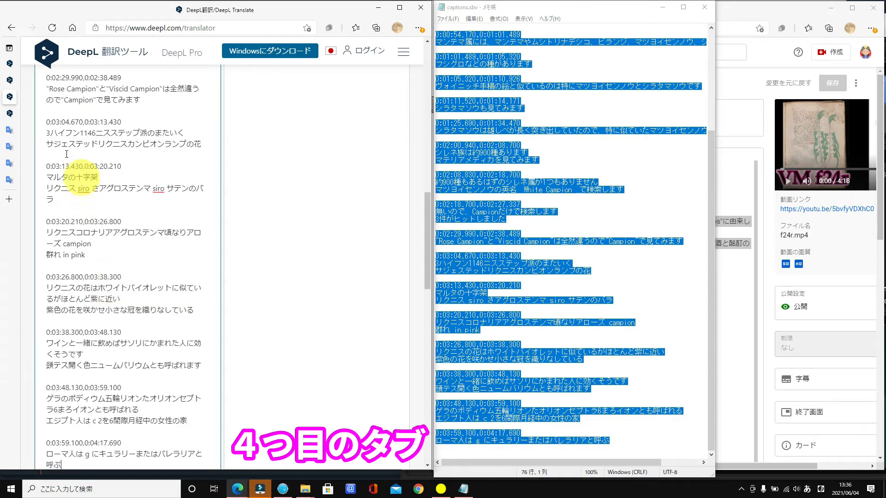
Step: Show all of the video's detail settings and copy its tags into the source text of the fourth DeepL tab
click(13, 115)
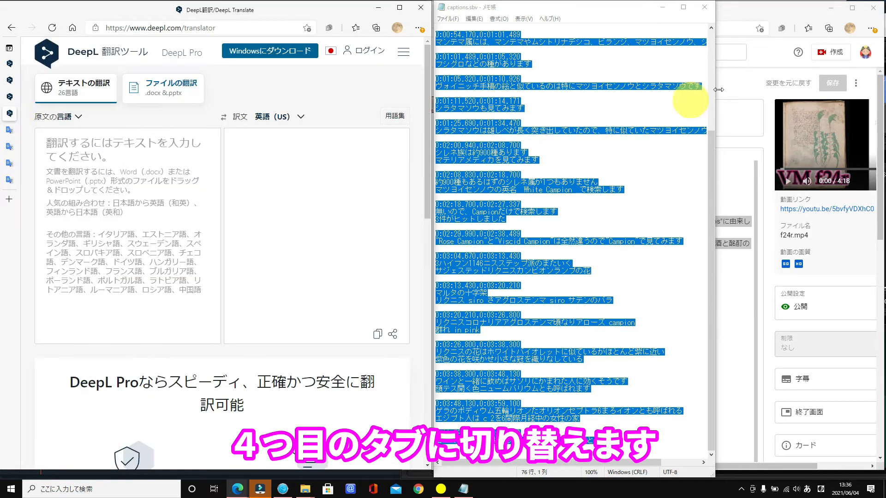
click(741, 10)
scroll(701, 236, down, 15)
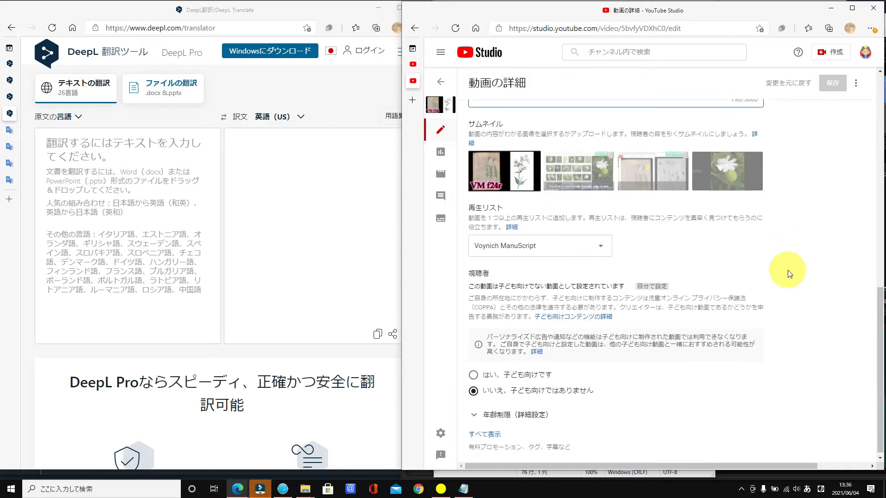
click(487, 433)
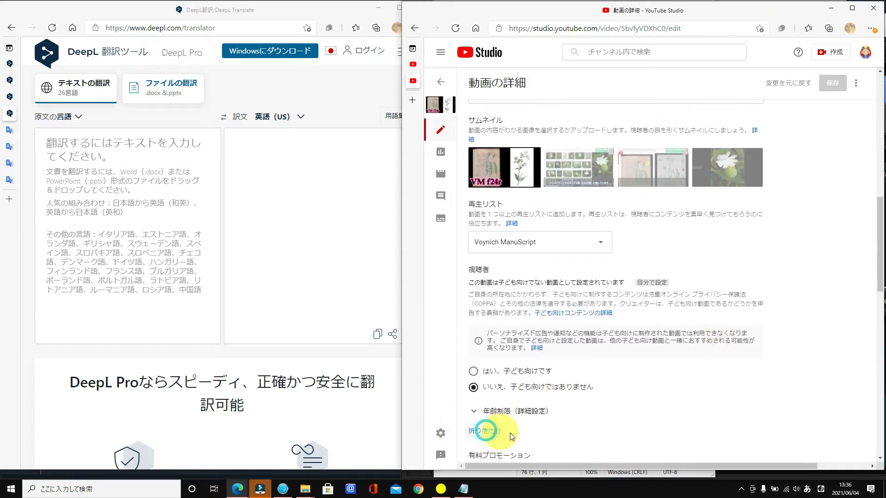
click(727, 238)
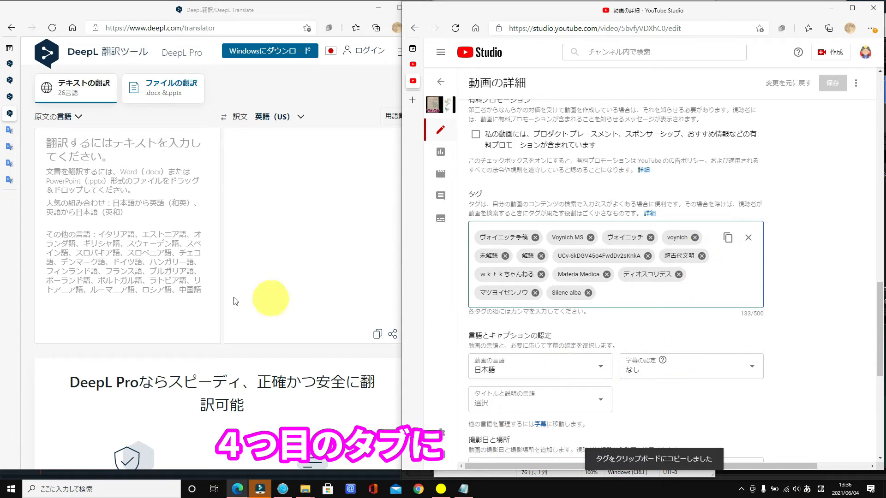
click(137, 175)
right_click(137, 175)
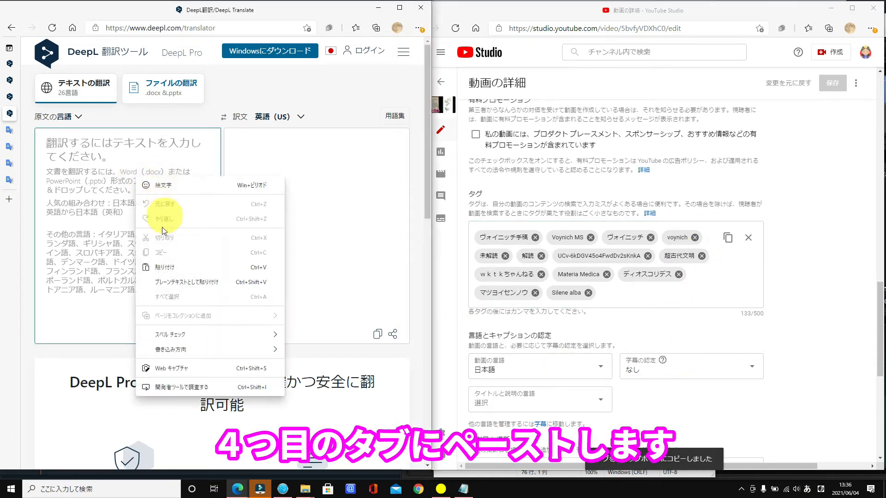
click(156, 268)
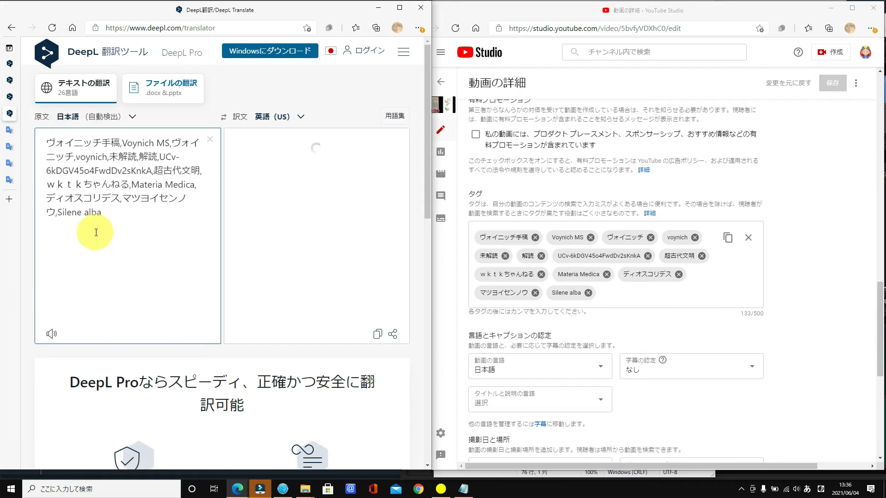
Step: Copy the English title translation from the first DeepL tab into the title of the video's English (United States) translation in YouTube Studio
click(9, 64)
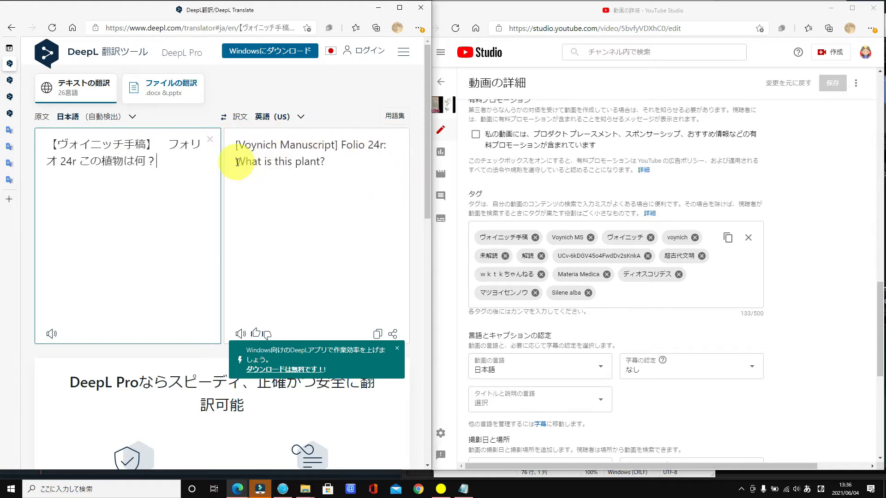
click(461, 12)
click(414, 66)
click(744, 167)
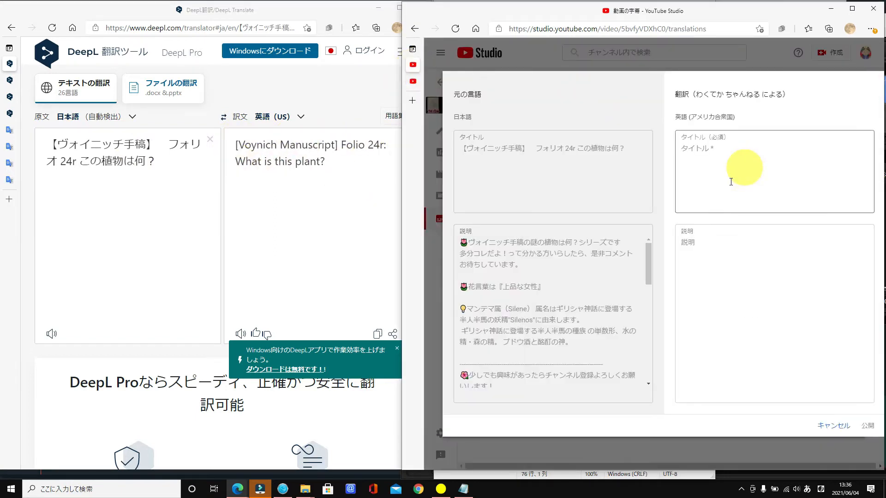
click(331, 184)
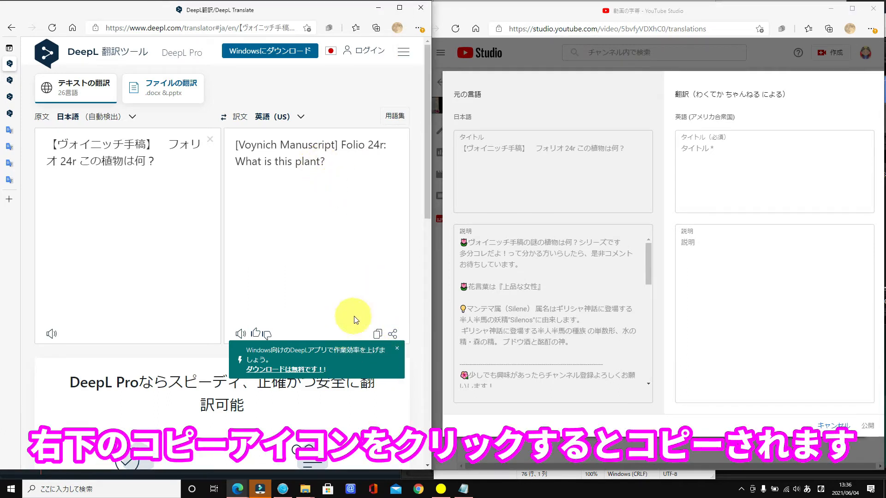
click(395, 352)
click(378, 334)
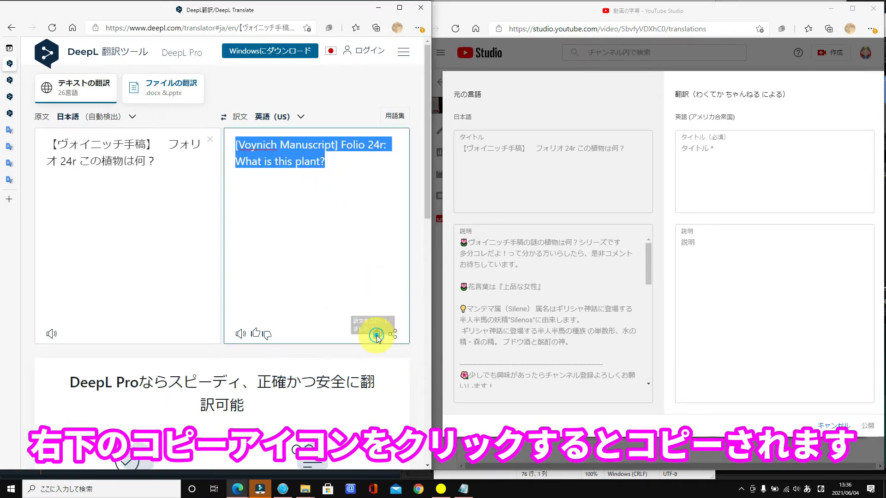
click(741, 172)
right_click(740, 169)
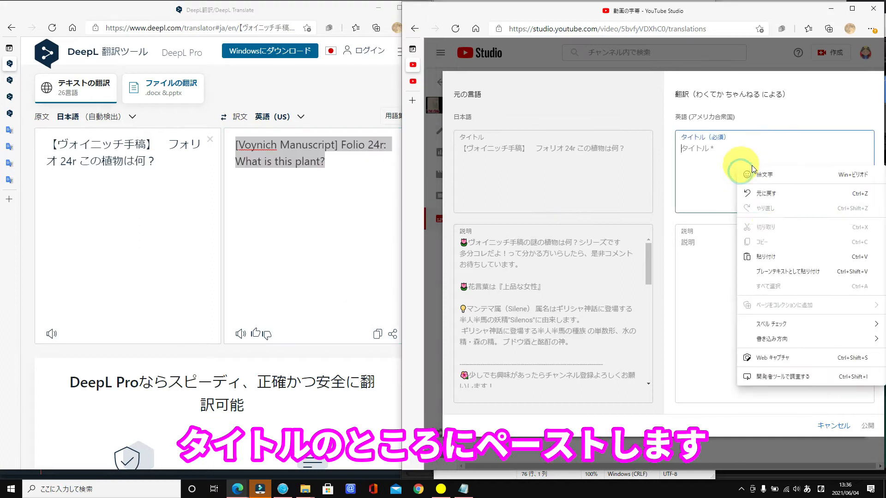
click(773, 257)
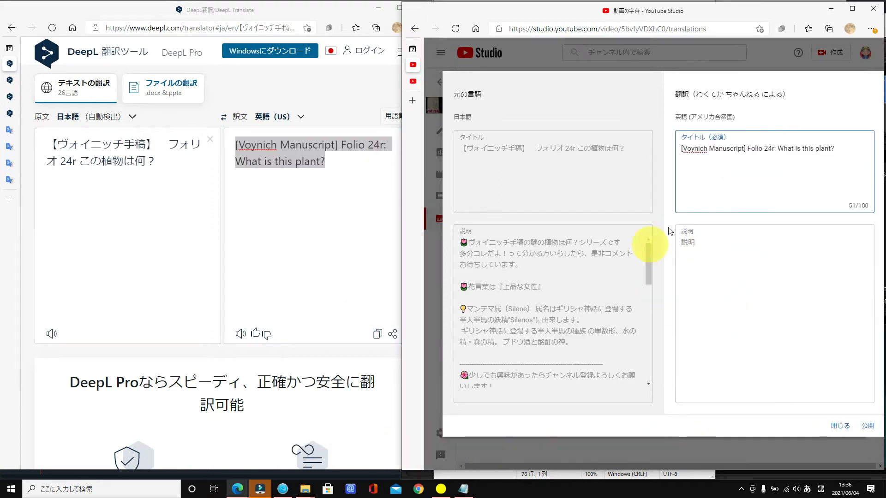
Step: Copy the entire English description translation from the second DeepL tab into the description of the English (United States) translation
click(10, 80)
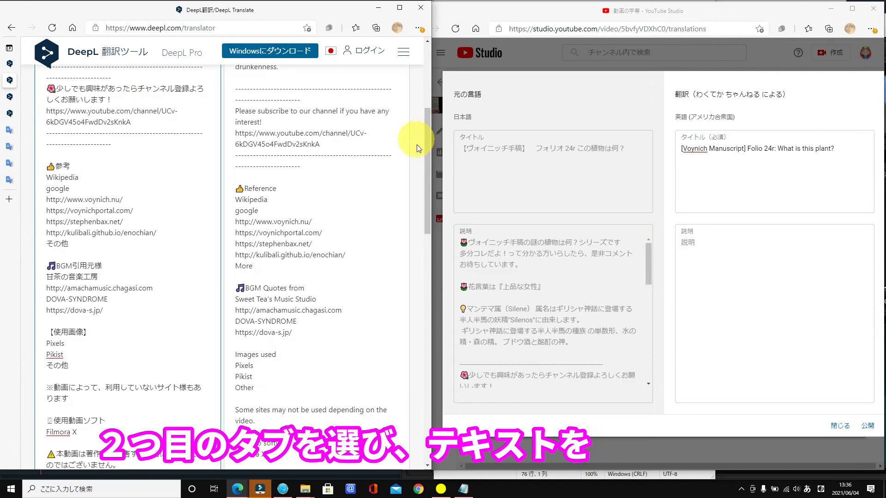
scroll(379, 225, down, 1)
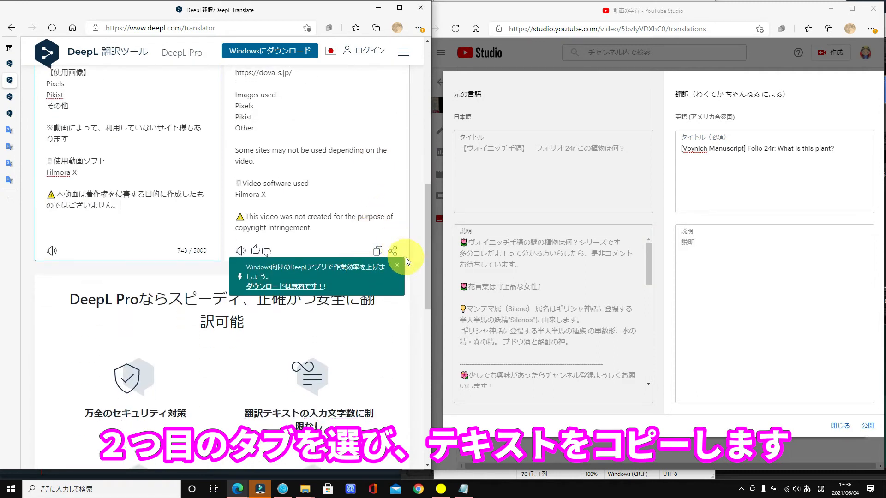
click(396, 264)
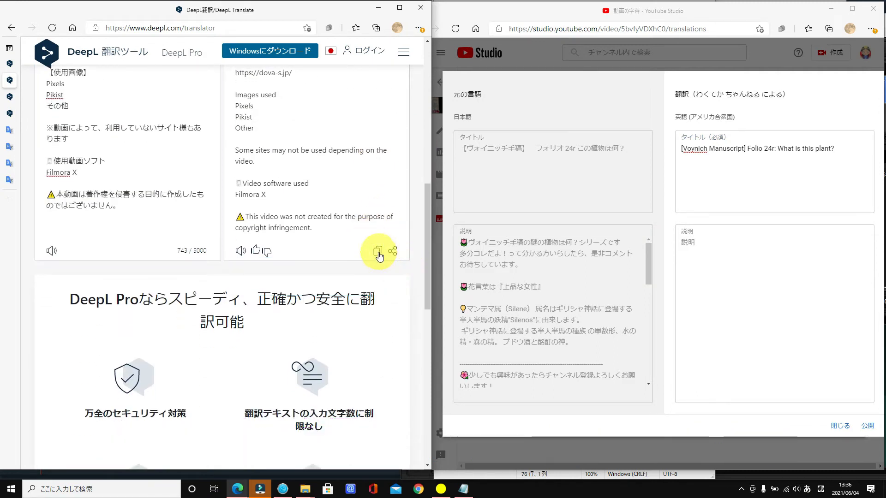
click(378, 251)
click(692, 245)
right_click(707, 253)
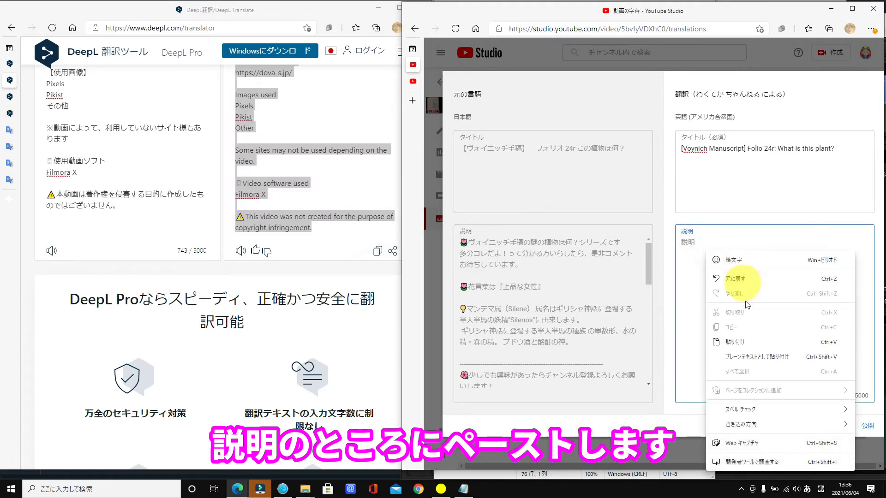
click(743, 341)
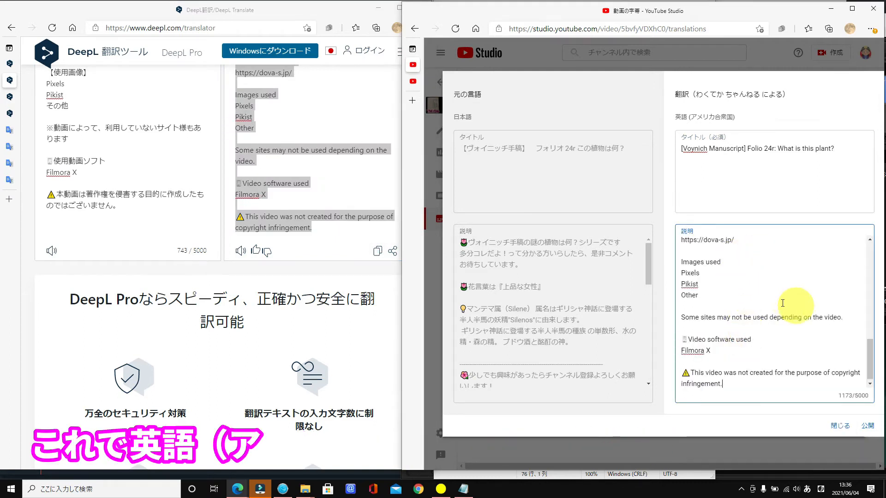
Step: Check the pasted description from its beginning and publish the English (United States) title and description
scroll(778, 280, up, 5)
scroll(779, 279, up, 5)
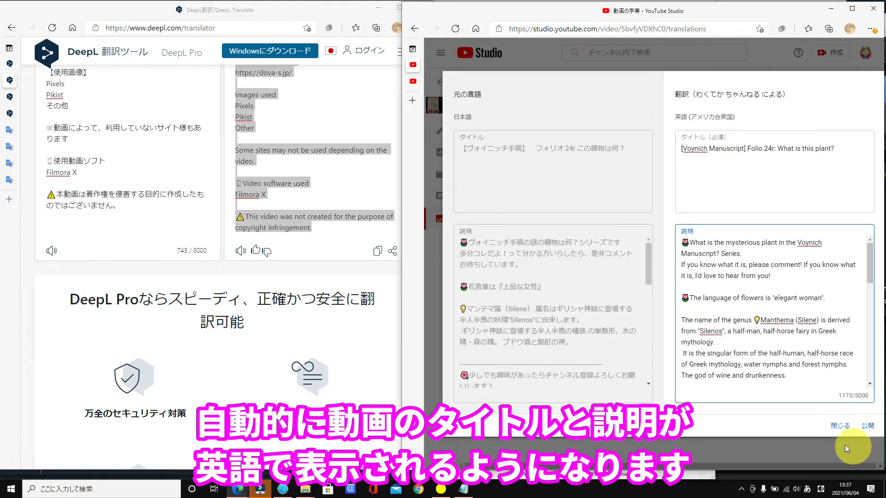
click(871, 432)
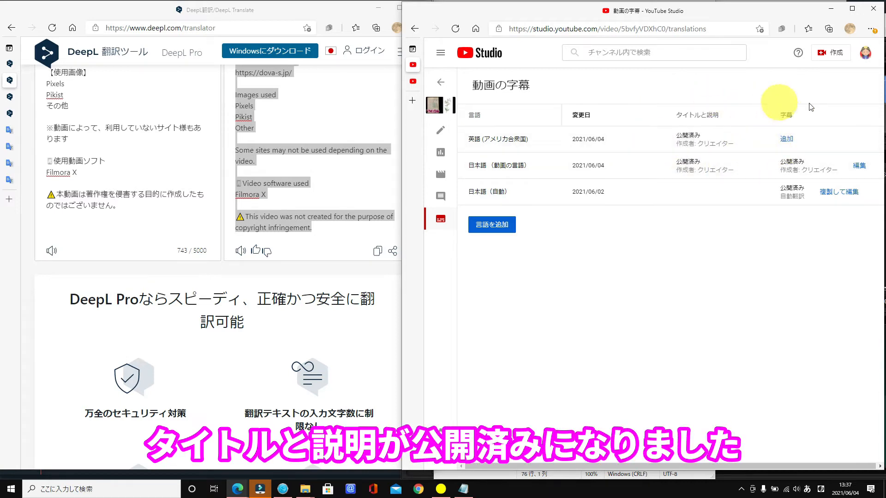
Step: Start adding subtitles for English (United States), and copy the entire translated caption text from the third DeepL tab
click(787, 140)
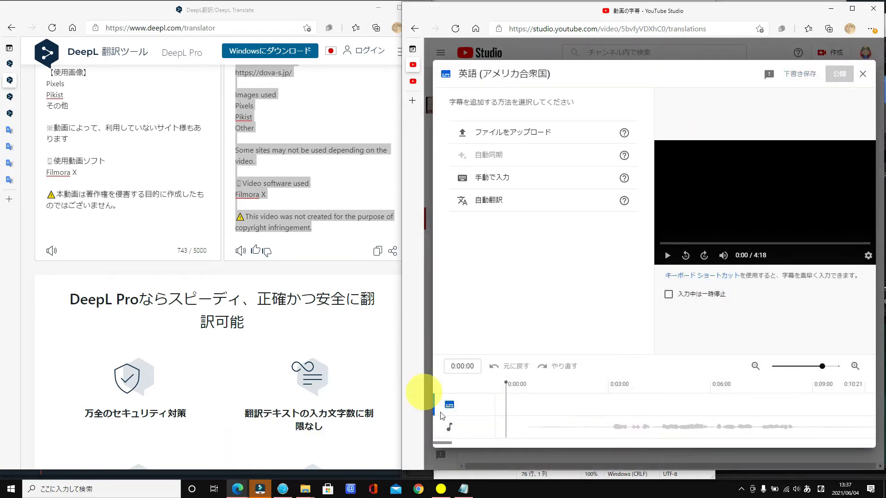
click(10, 96)
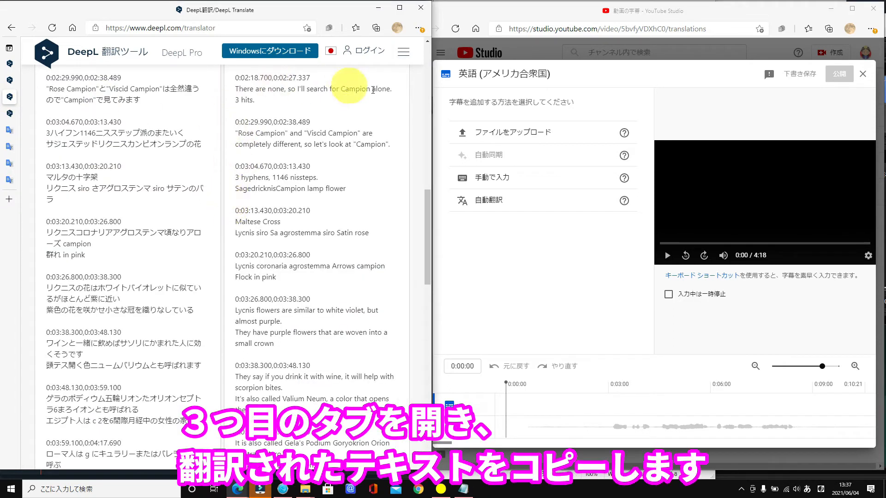
scroll(268, 300, down, 8)
scroll(307, 216, up, 5)
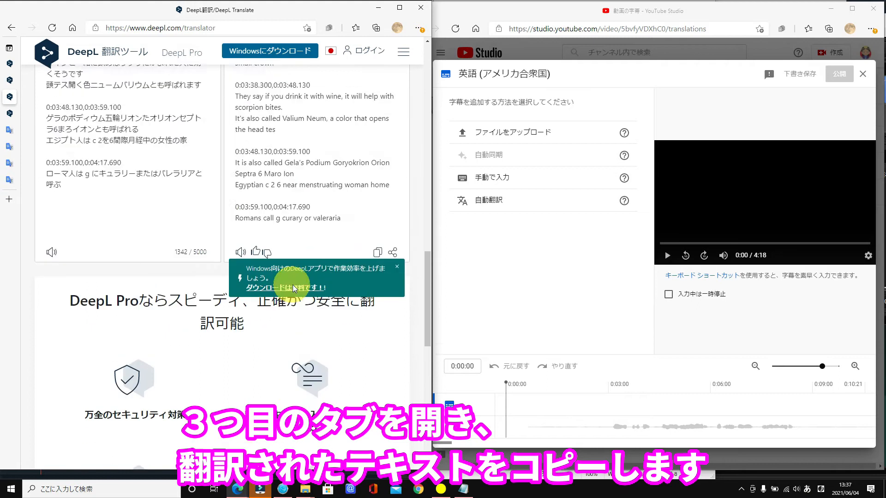
click(379, 405)
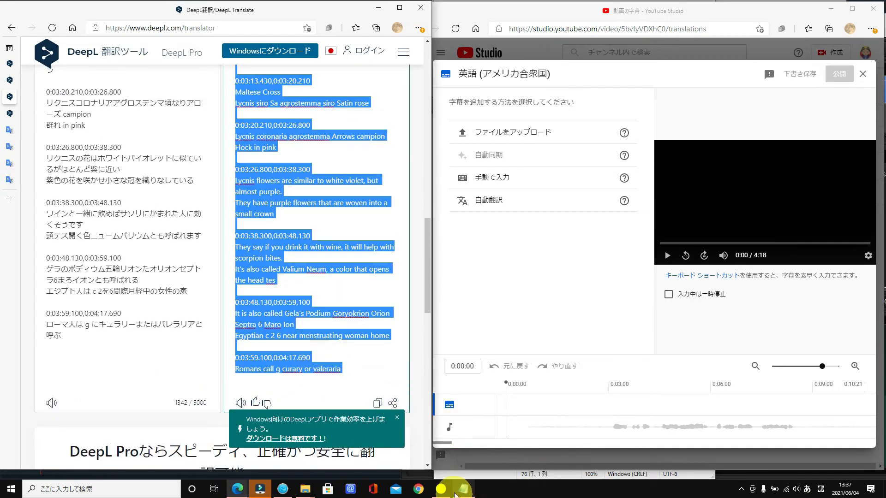
Step: Replace the entire text of captions.sbv in Notepad with the copied English captions and save it under the name captions.sbv.txt
click(463, 489)
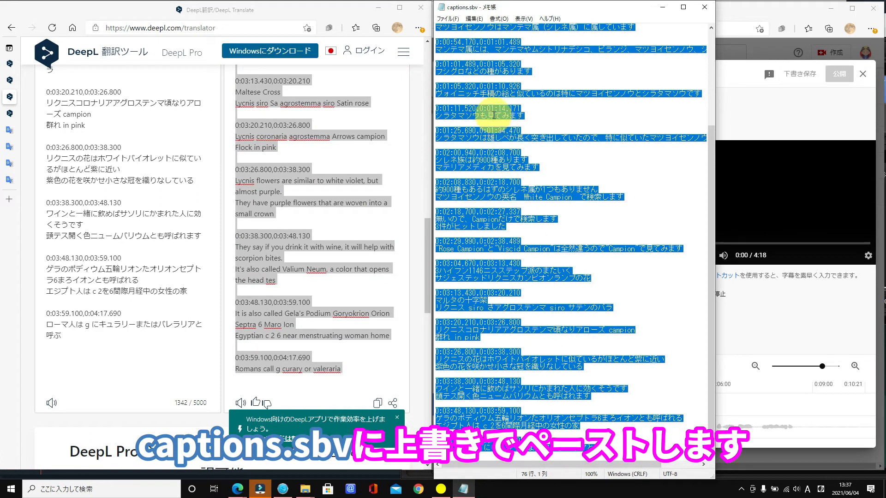
right_click(494, 115)
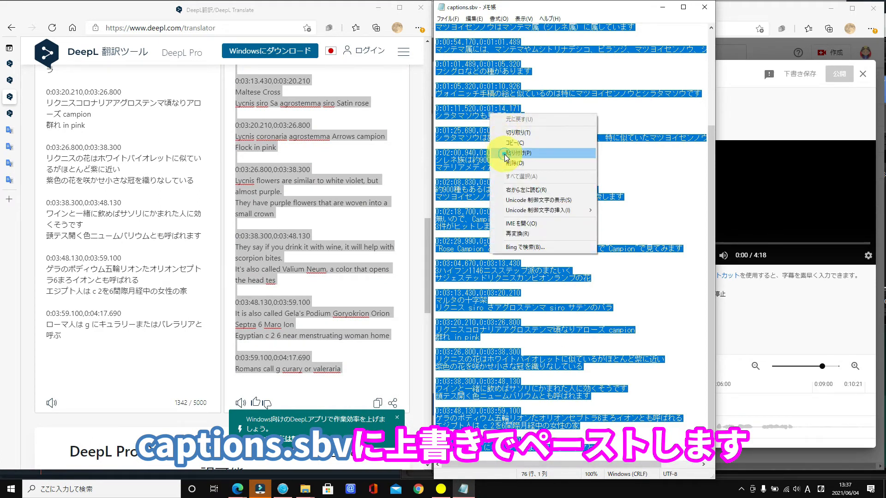
click(506, 153)
click(456, 20)
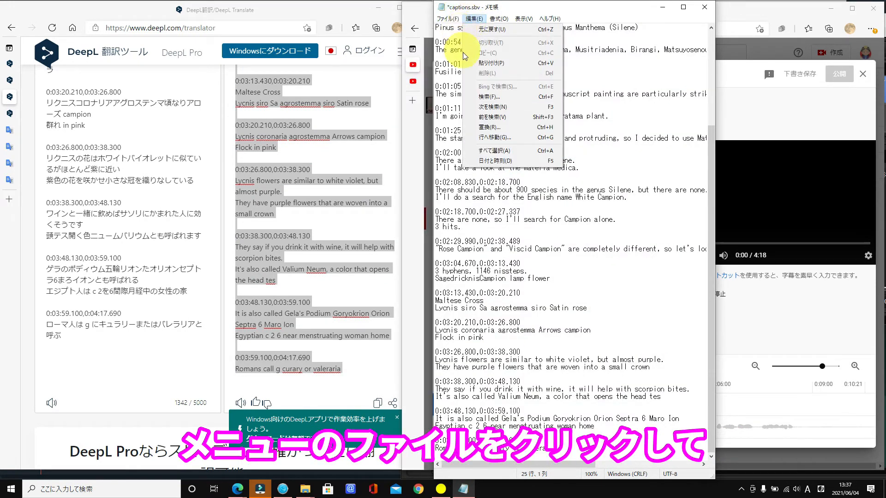
click(459, 70)
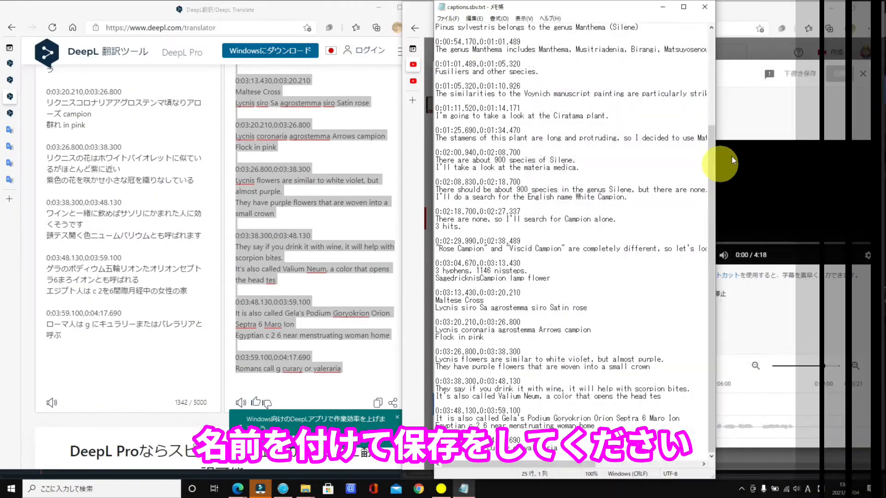
Step: Upload the translated caption file as the English (United States) subtitles in YouTube Studio, using the format with timecodes
click(750, 121)
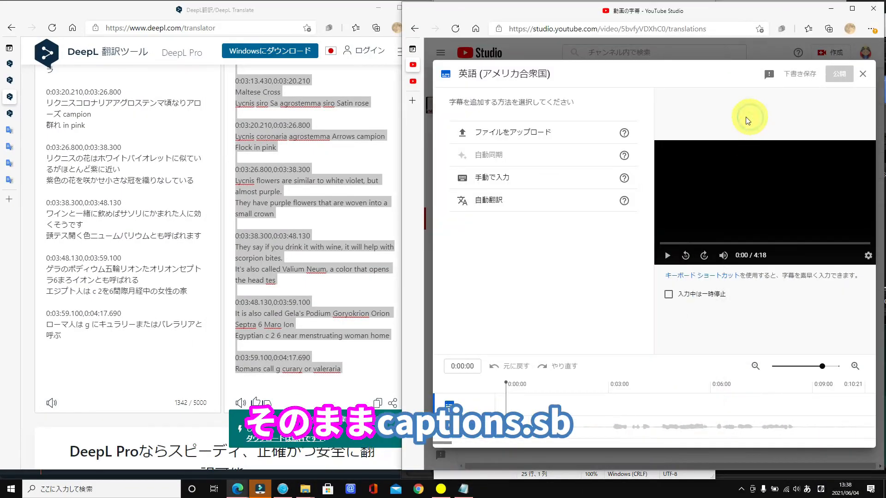
mouse_move(625, 134)
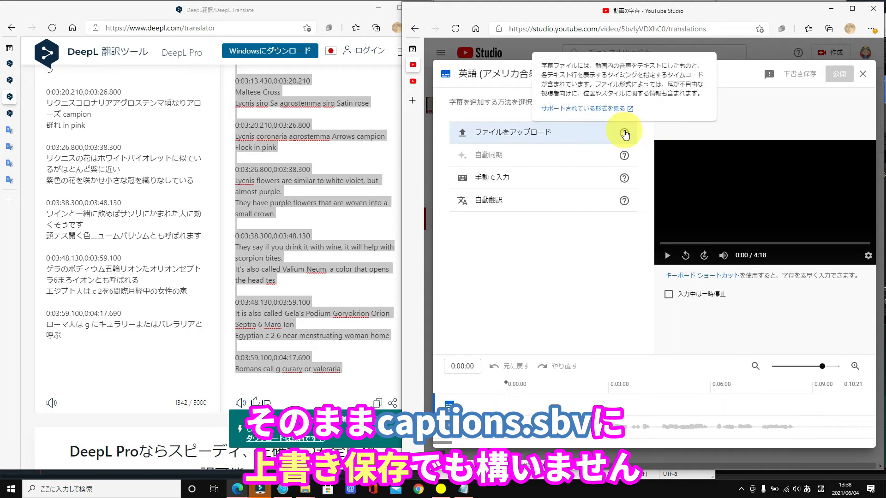
click(566, 138)
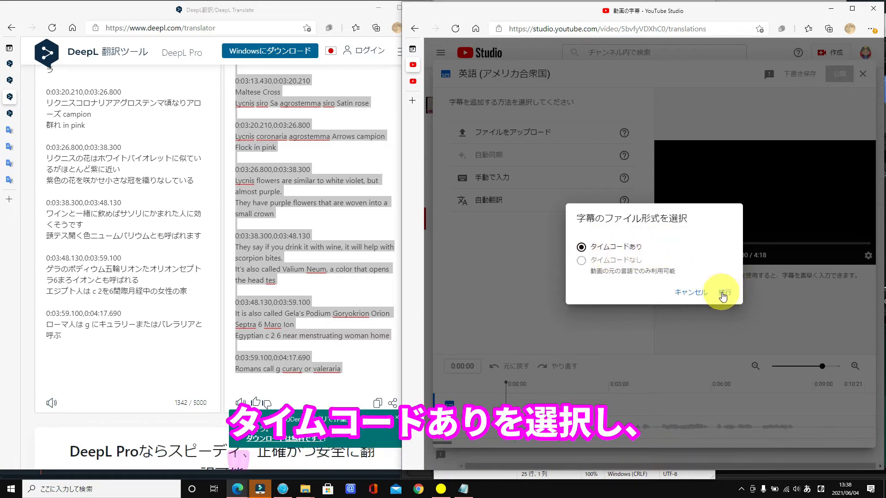
click(721, 294)
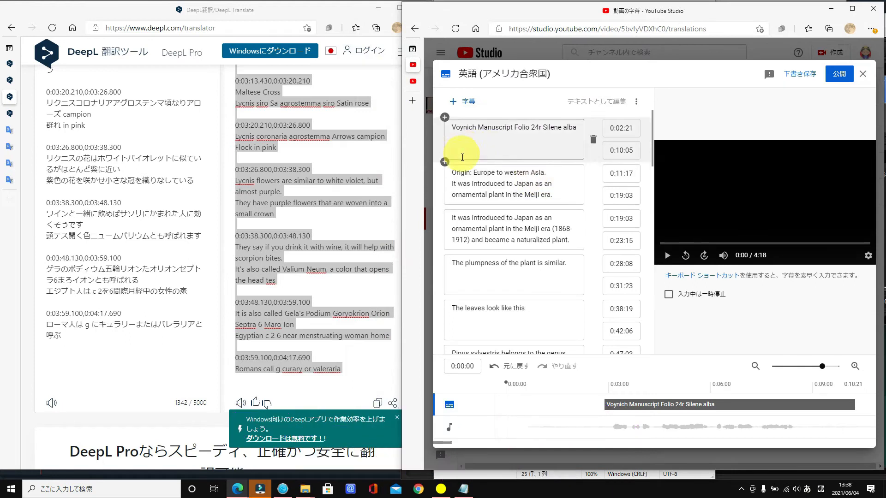
Step: Review all the uploaded English captions and play the video from the start to check their text and timing
scroll(618, 283, down, 5)
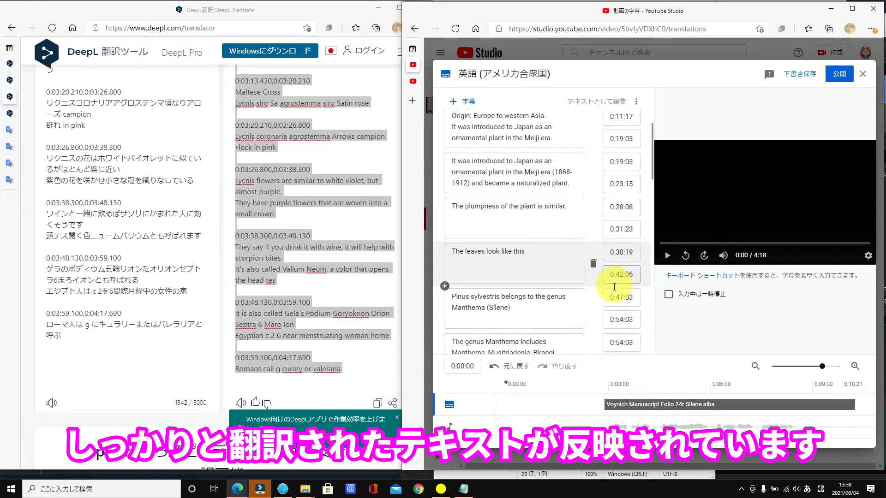
scroll(616, 290, down, 15)
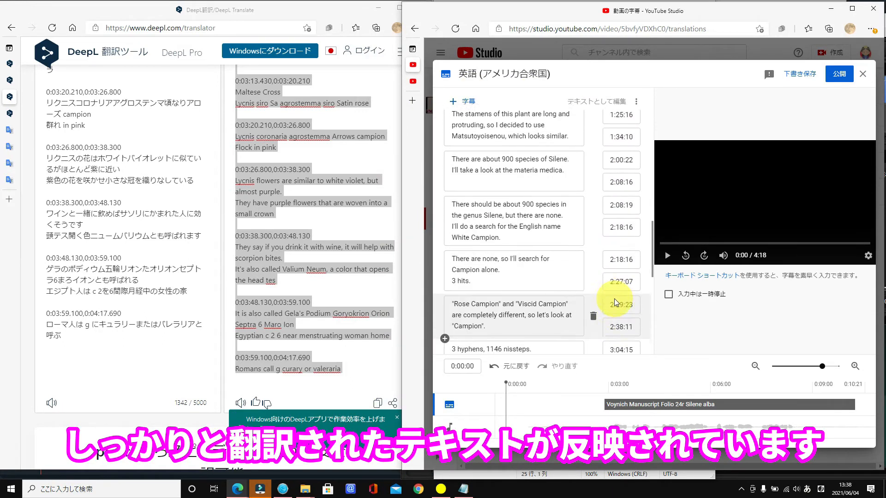
scroll(615, 301, down, 2)
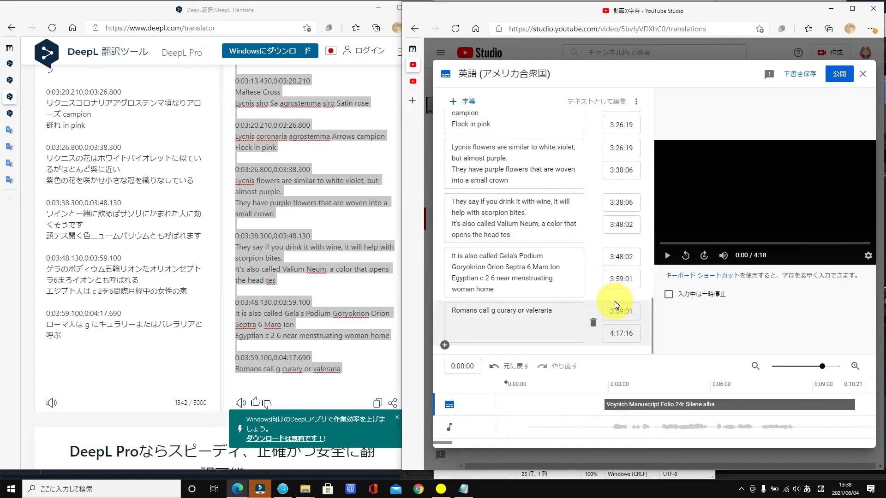
scroll(641, 290, up, 3)
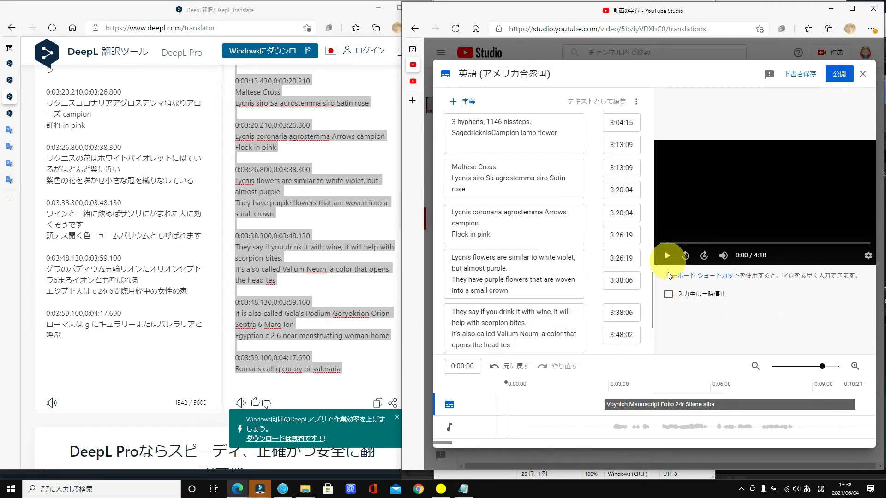
drag(653, 290, 659, 113)
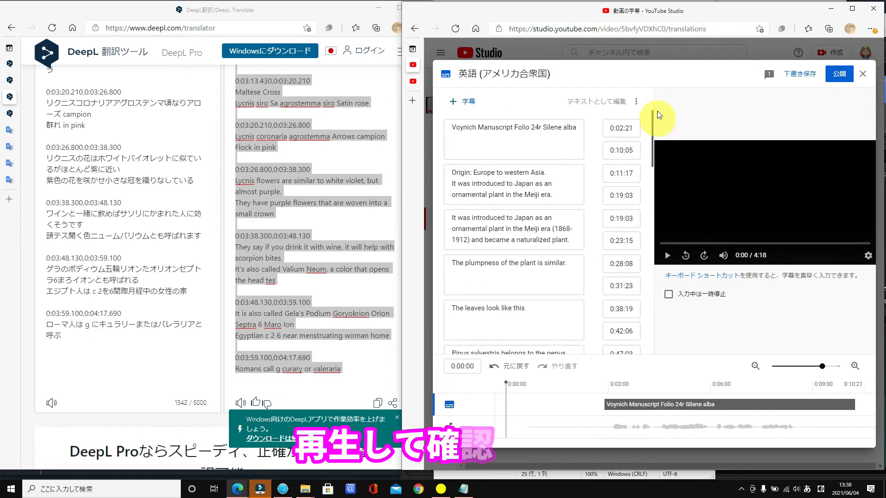
click(566, 124)
click(667, 255)
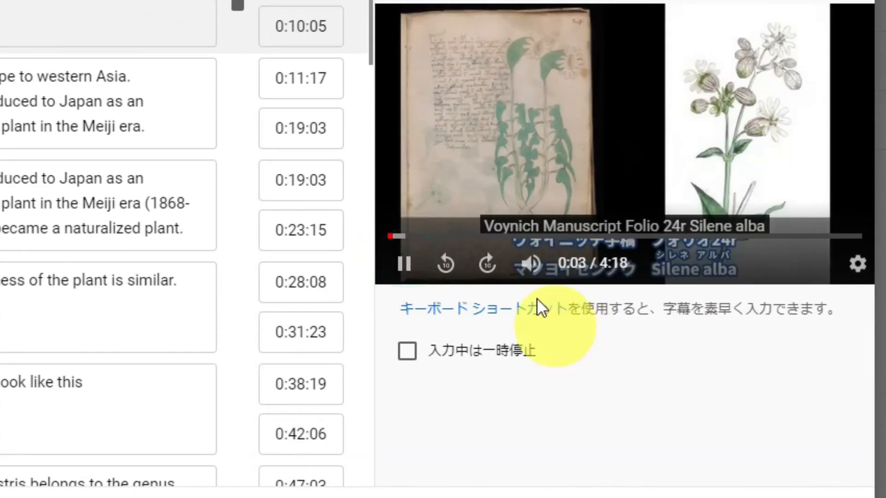
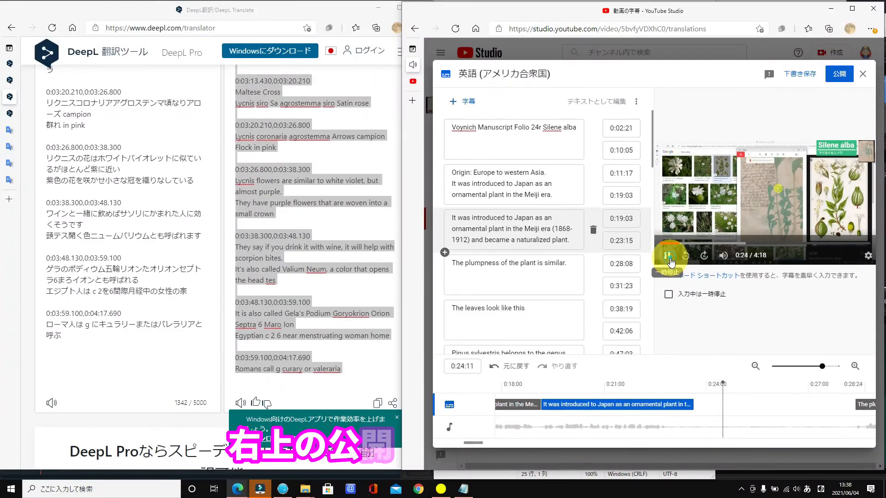
click(669, 256)
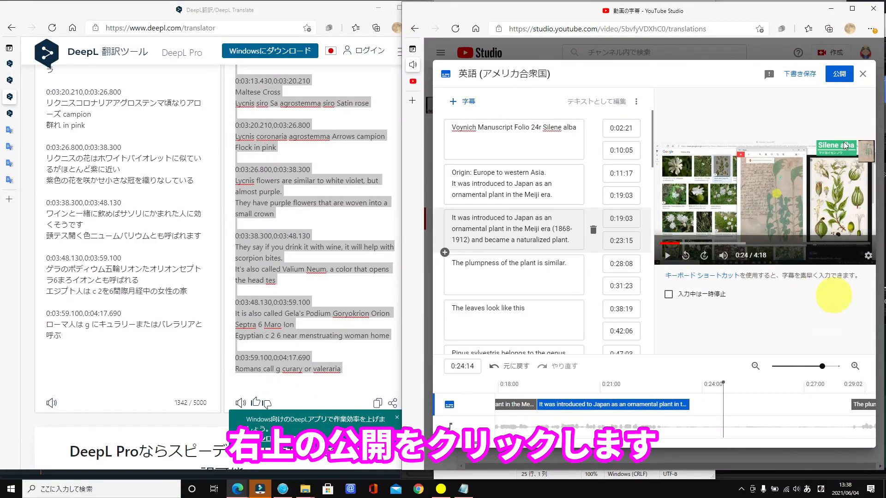
Step: Publish the English (United States) captions and open the list of languages that can be added to the video
click(840, 73)
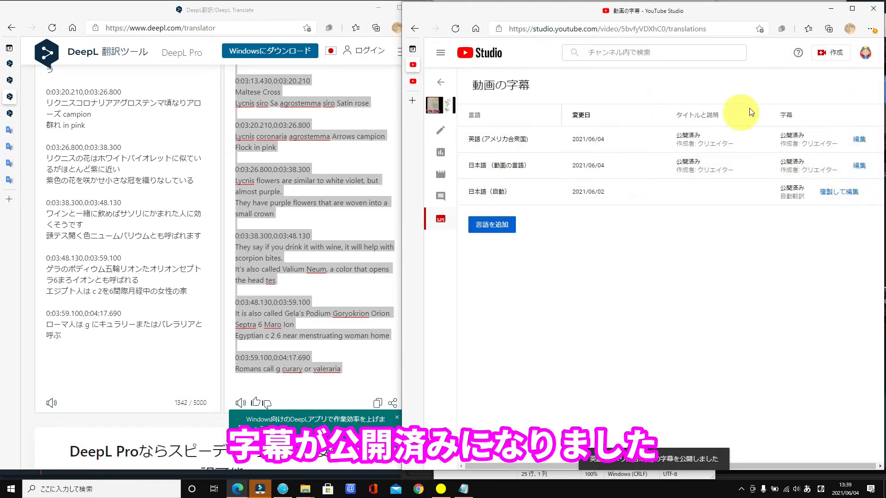
click(483, 229)
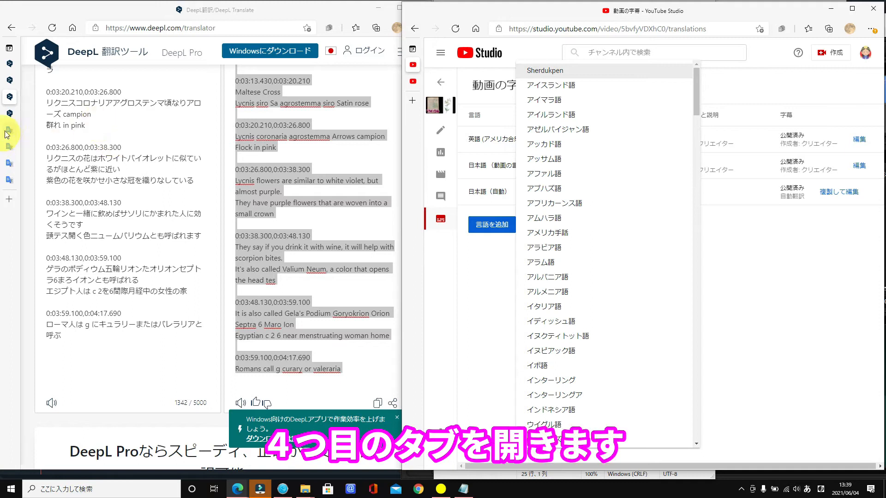
Step: Copy the English translation of the tags from the fourth DeepL tab and paste it into a new Notepad document, ending with a line break
click(7, 112)
click(7, 113)
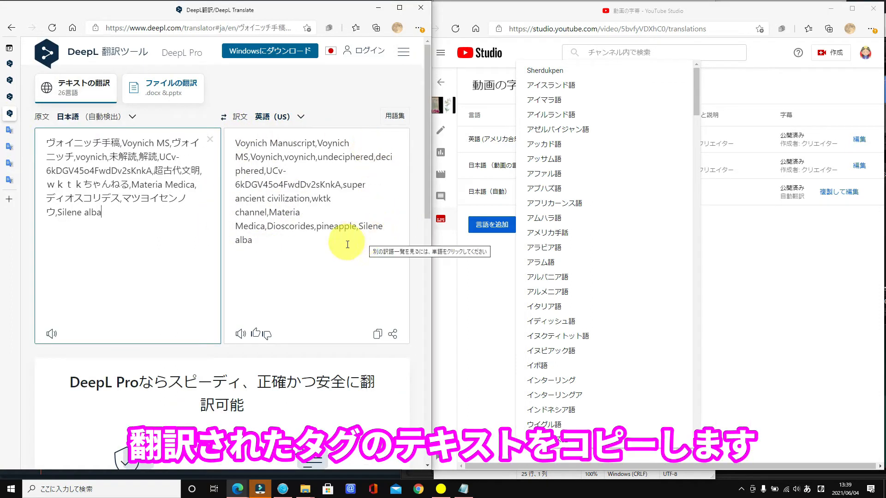
click(378, 333)
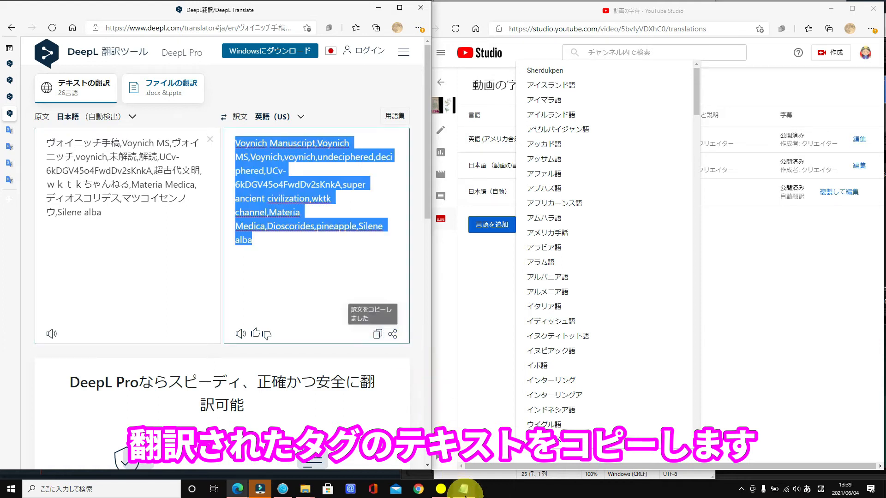
right_click(464, 490)
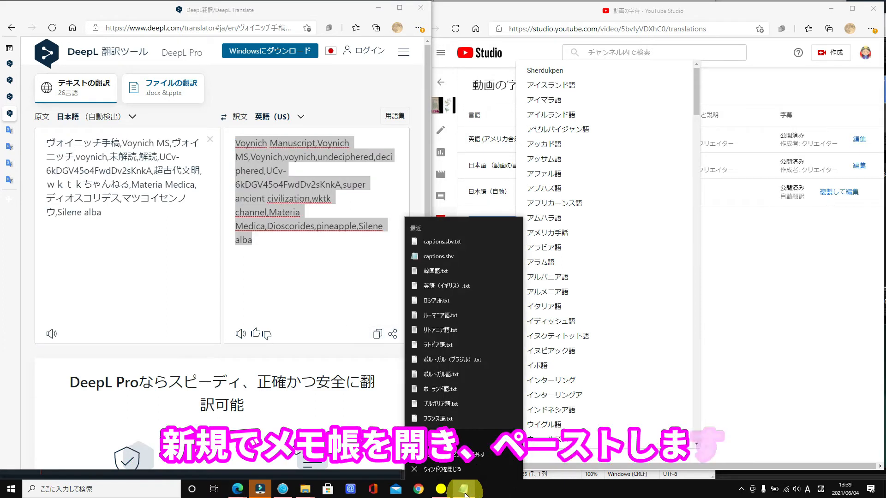
click(461, 440)
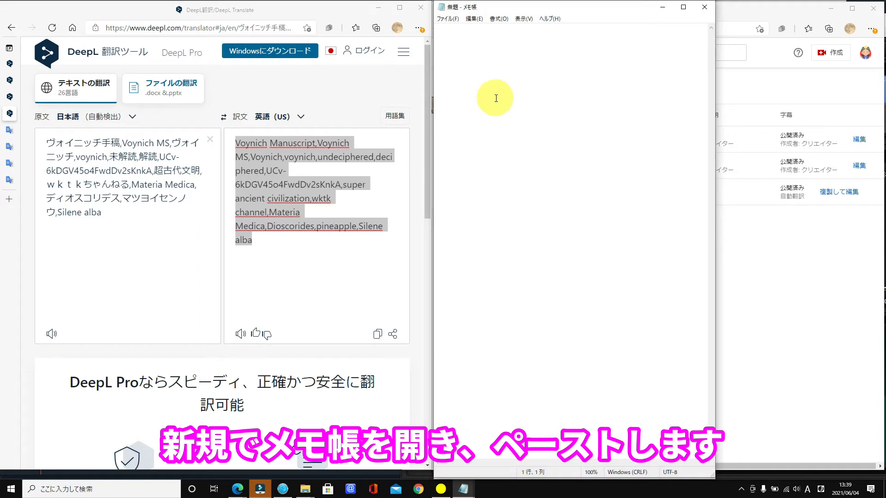
right_click(496, 98)
click(515, 135)
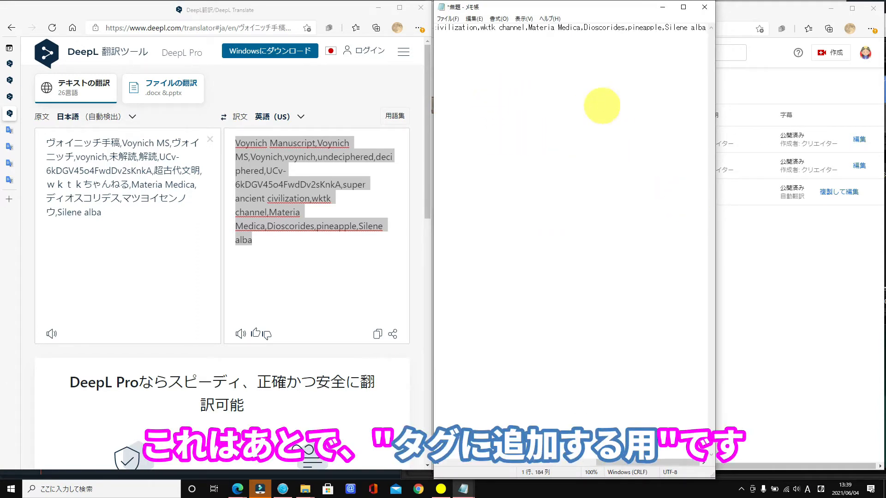
key(Return)
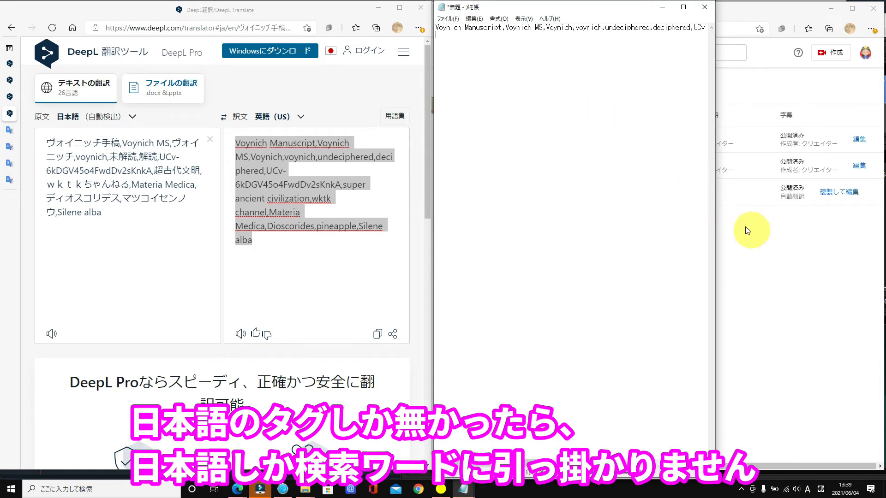
Step: Copy the original Japanese tags from DeepL and paste them as the top line of the Notepad document, above the English tags
drag(119, 219, 59, 150)
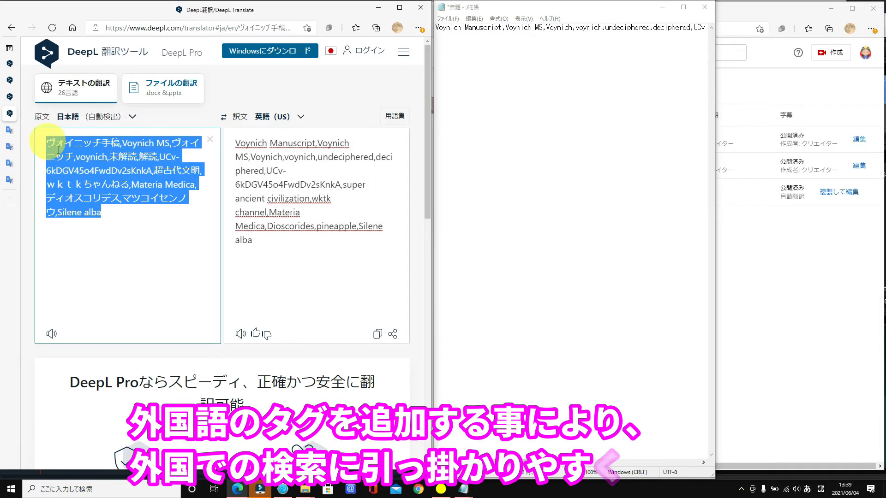
right_click(59, 150)
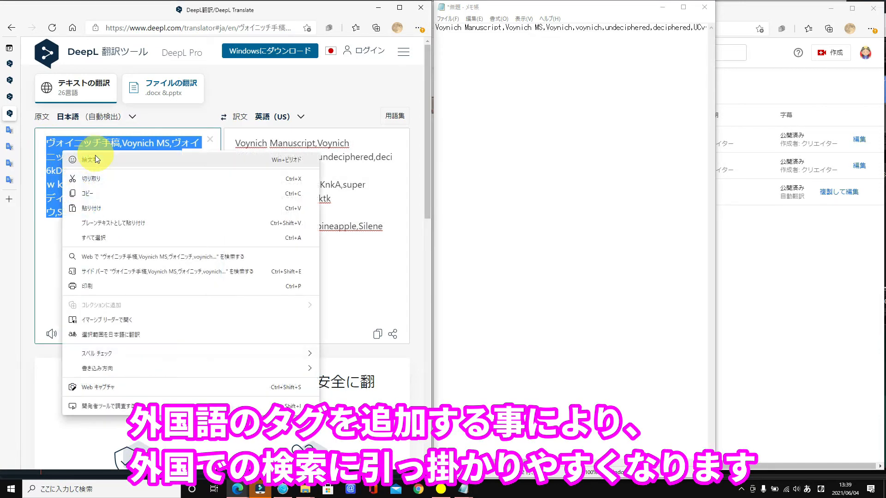
click(90, 194)
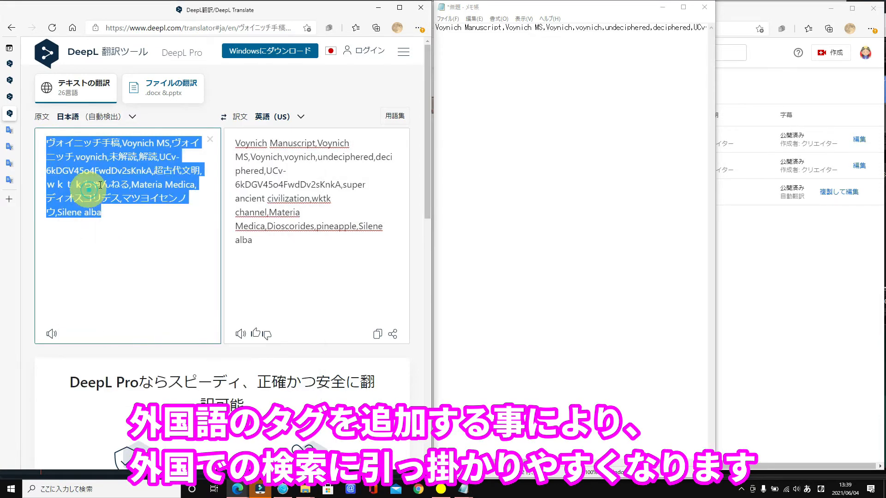
click(439, 23)
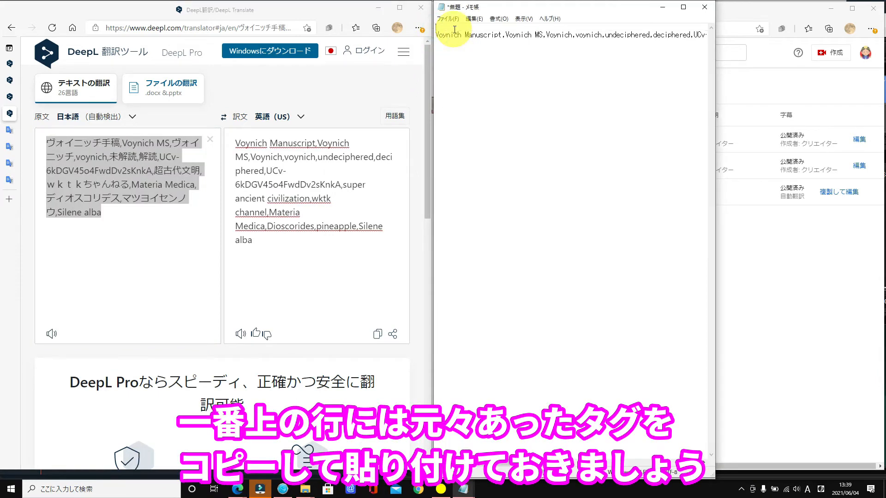
key(ctrl+v)
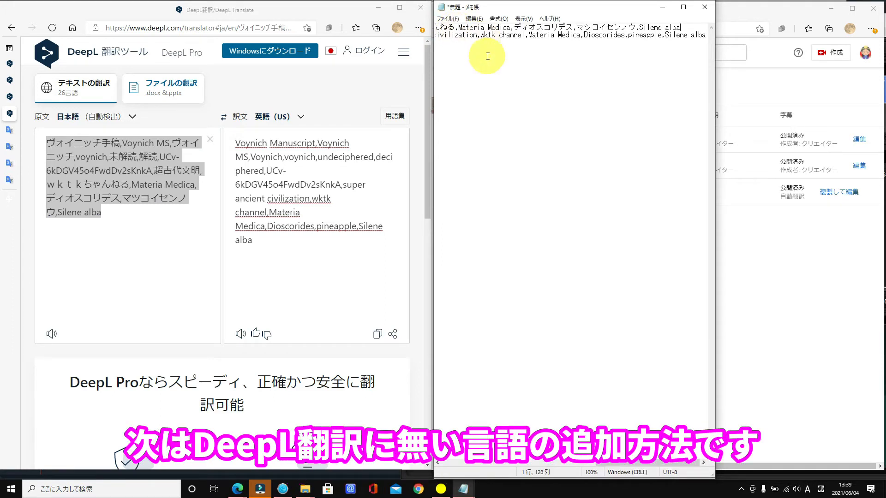
click(501, 66)
Step: Add Hindi (ヒンディー語) to the video's languages in YouTube Studio and start adding its title and description
click(773, 262)
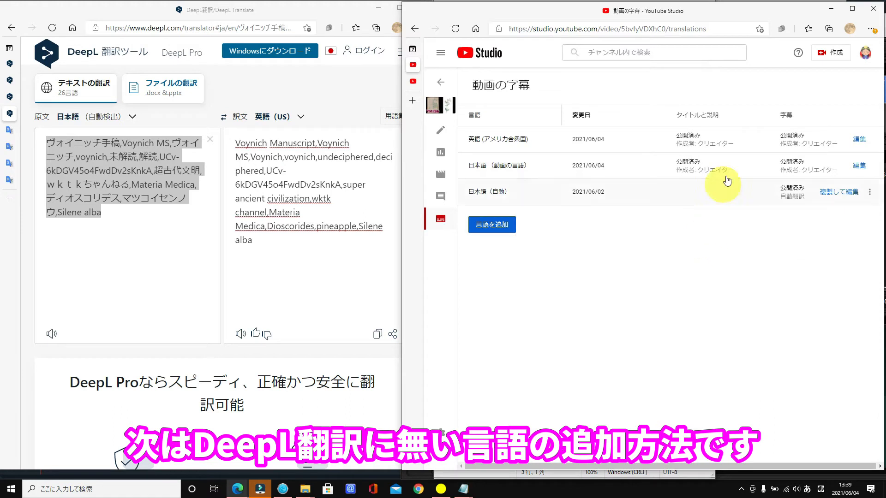
click(480, 228)
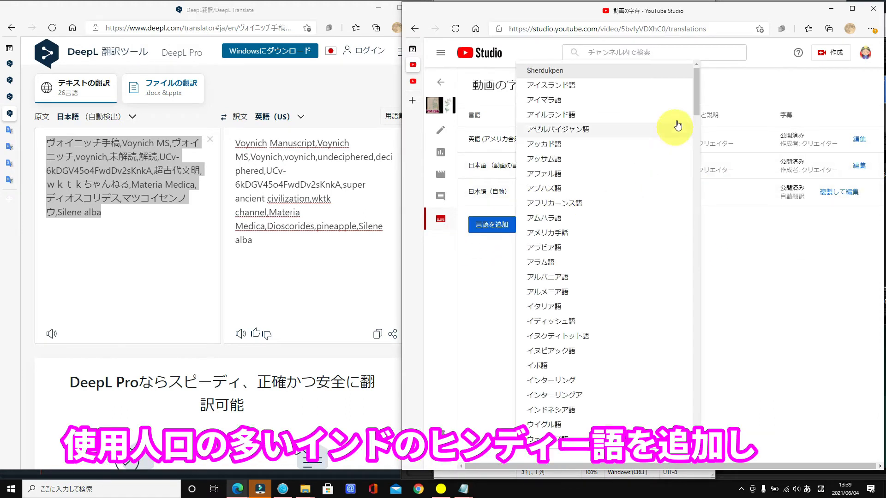
drag(694, 100, 693, 301)
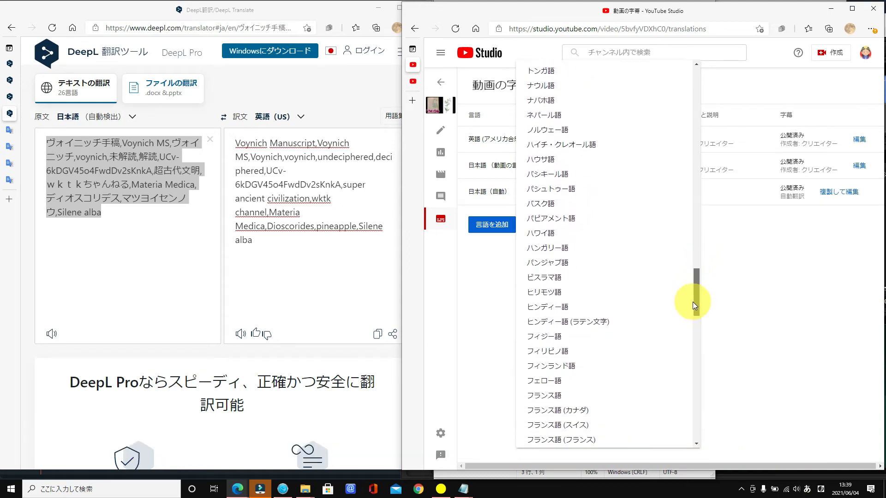
click(554, 308)
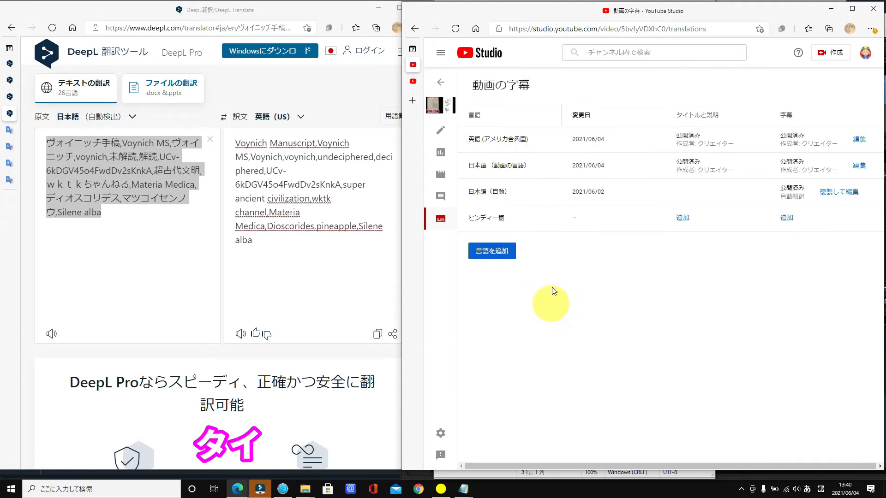
click(677, 224)
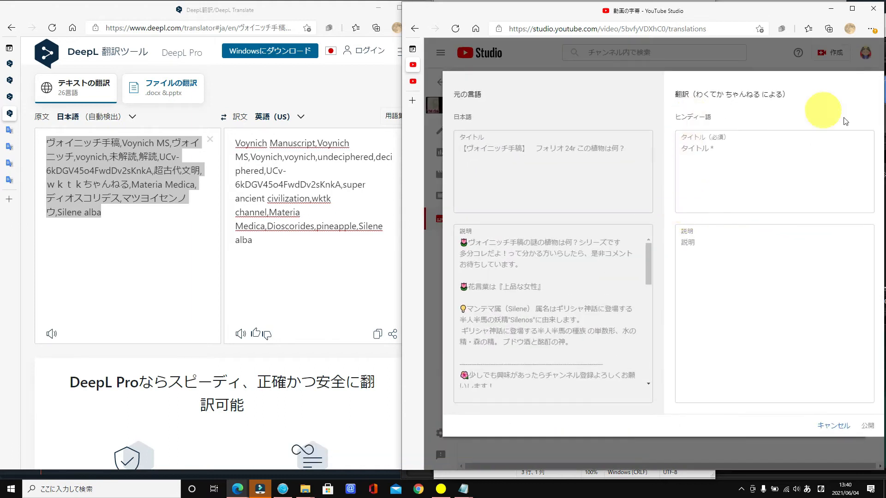
Step: Look through the target languages offered in the first DeepL tab to check for Hindi
click(251, 189)
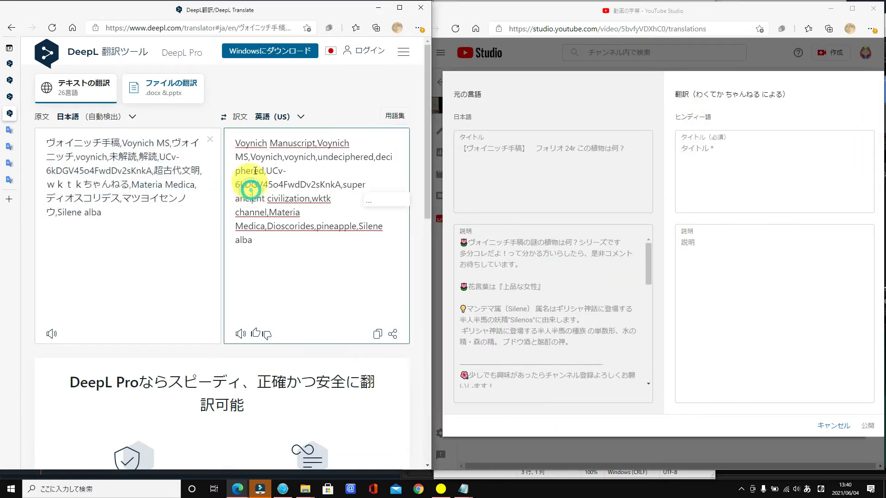
click(12, 63)
click(292, 118)
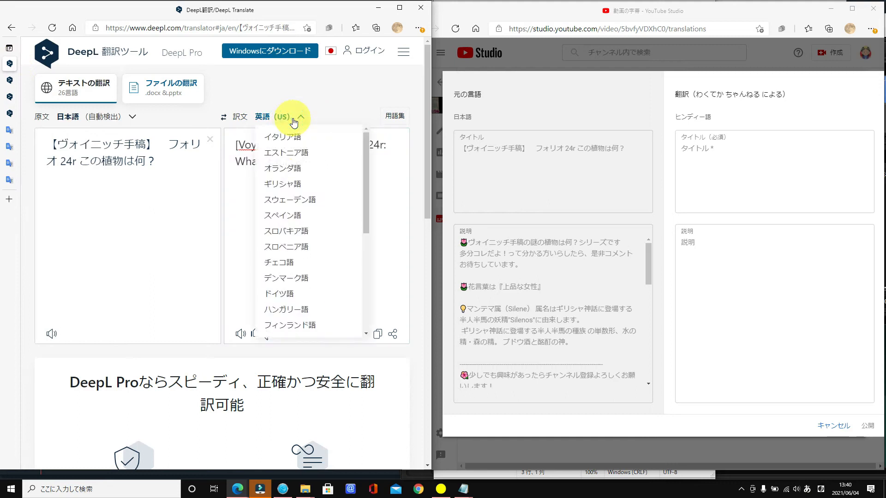
scroll(336, 273, down, 1)
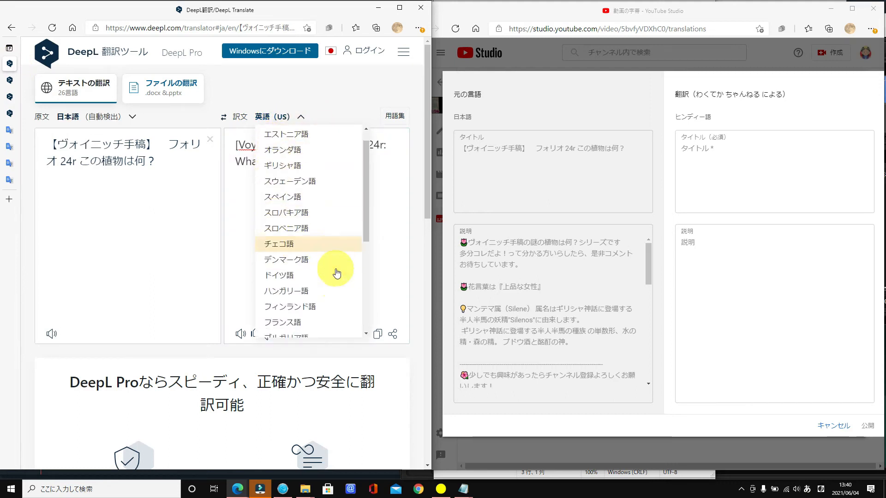
scroll(336, 273, down, 5)
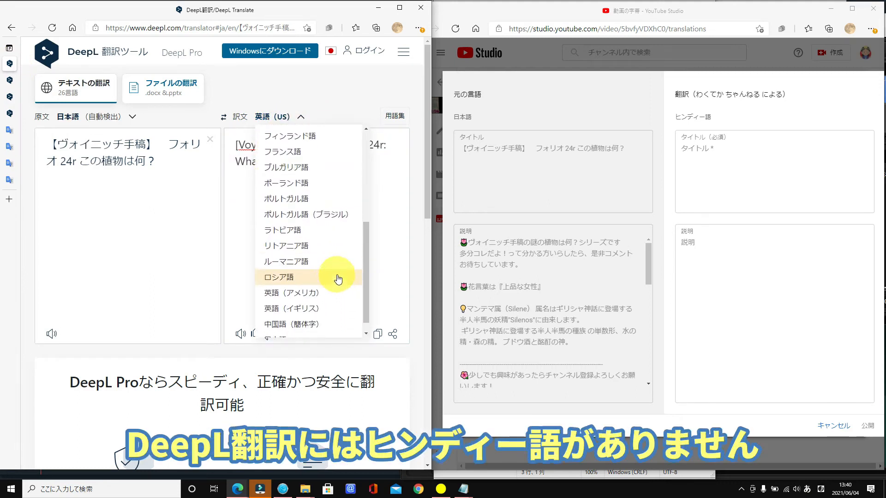
scroll(338, 277, down, 2)
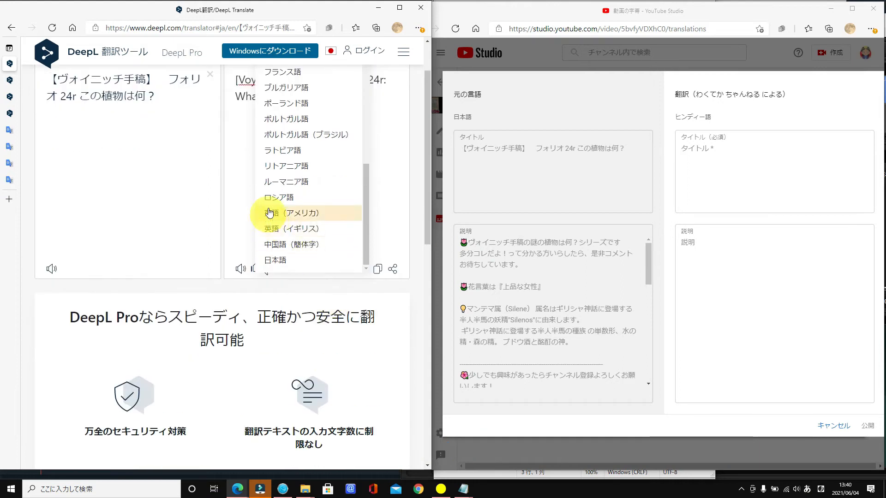
scroll(269, 199, up, 6)
click(372, 182)
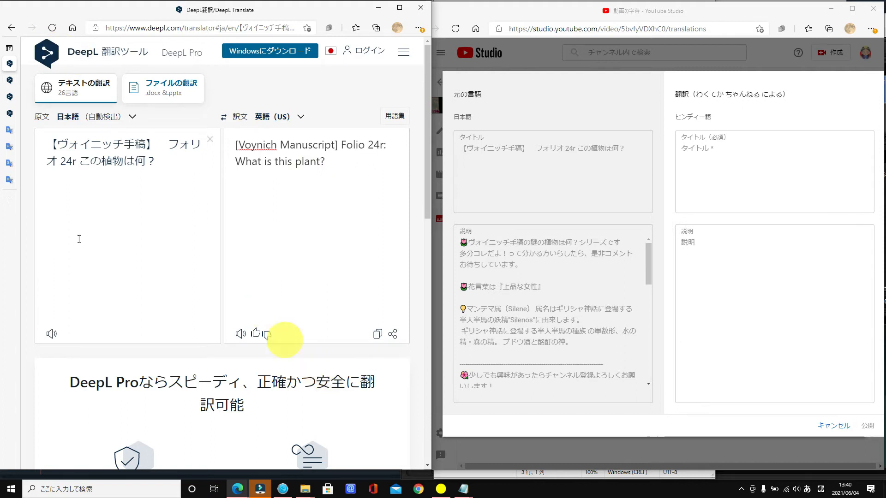
Step: Set the target language to Hindi (ヒンディー語) in all four Google Translate tabs
click(34, 130)
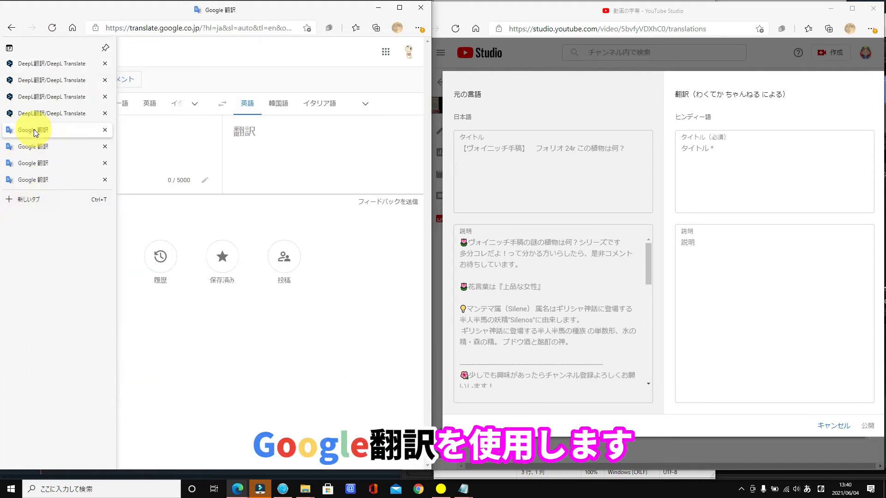
click(364, 103)
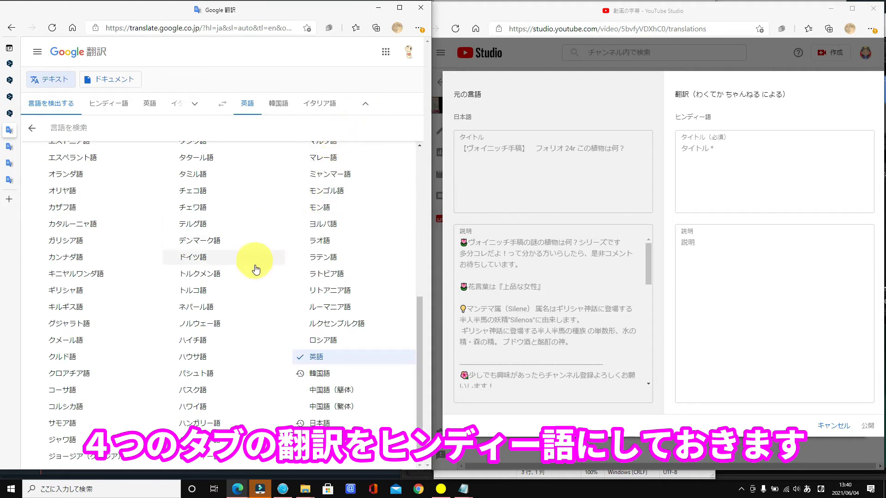
click(192, 457)
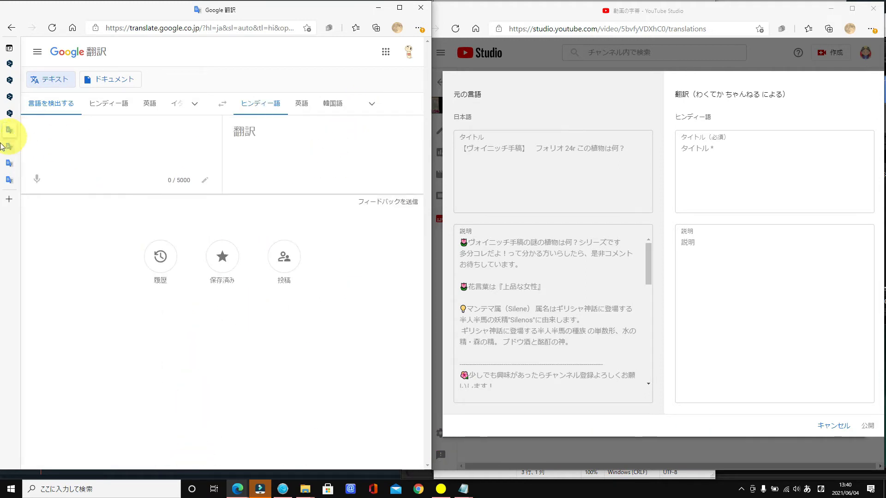
click(347, 109)
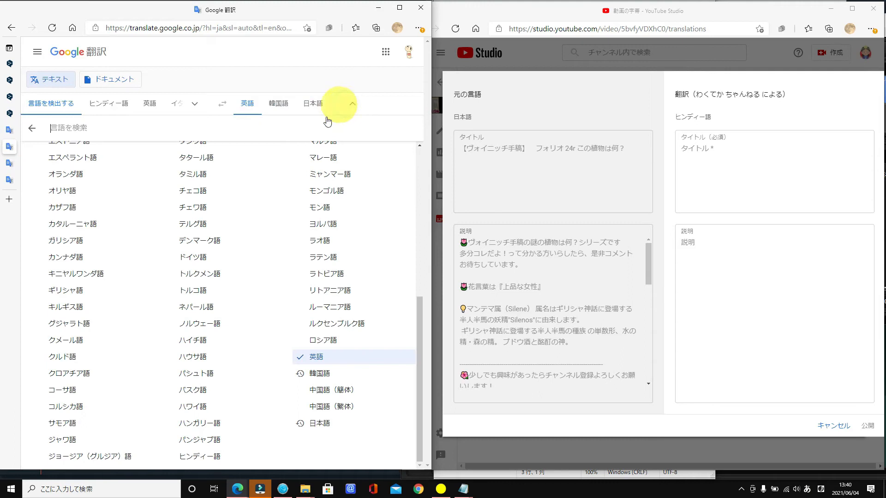
click(199, 456)
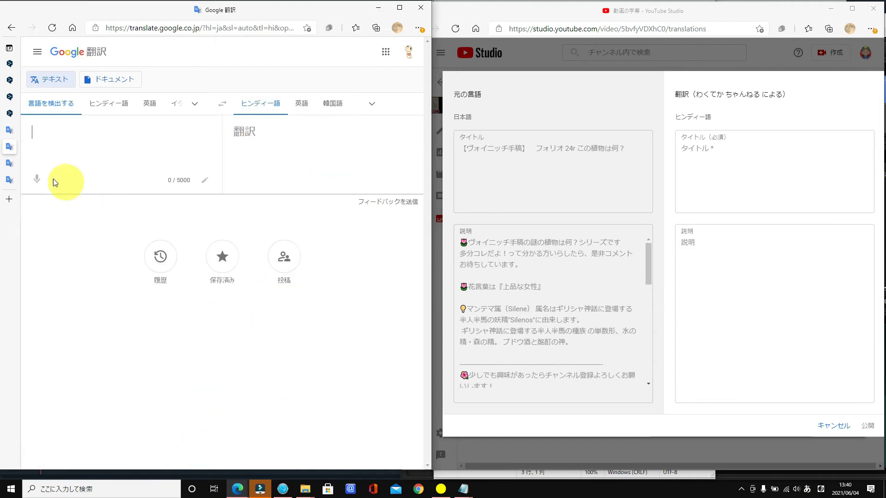
click(351, 108)
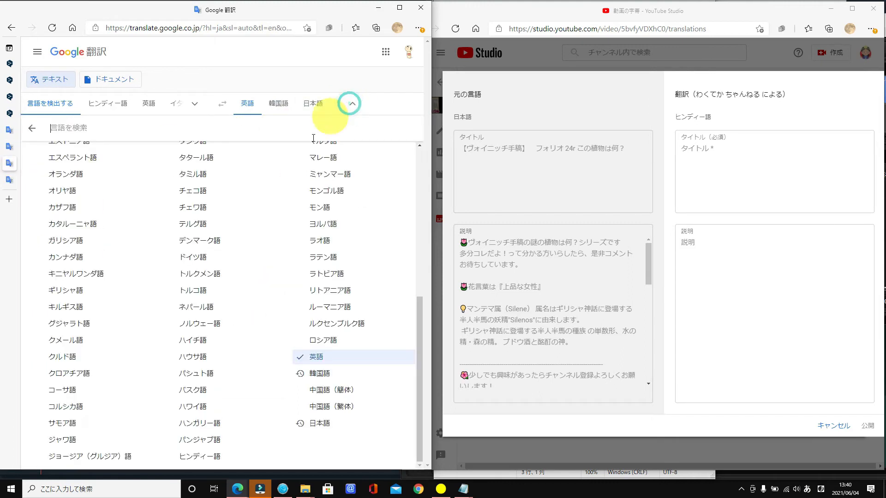
click(200, 457)
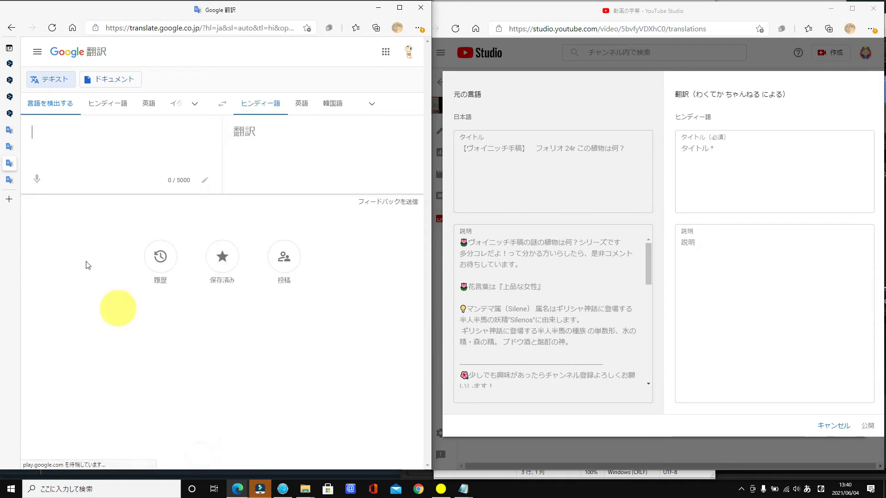
click(9, 179)
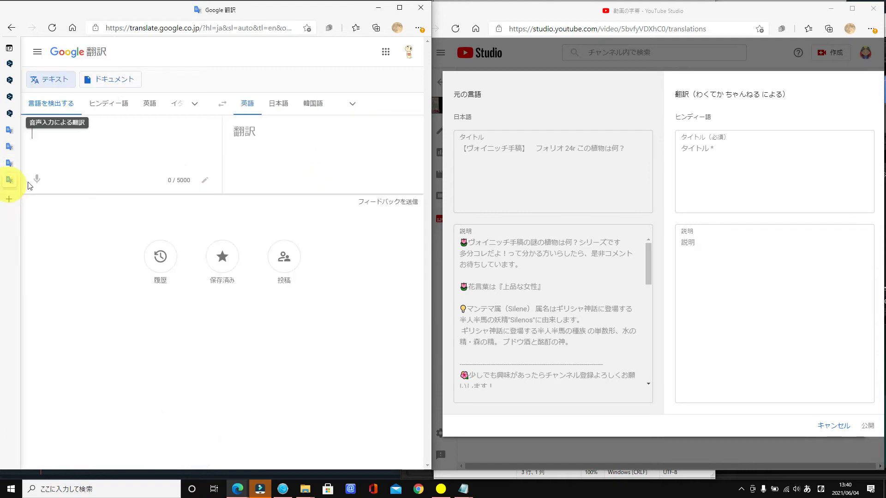
click(353, 106)
click(198, 455)
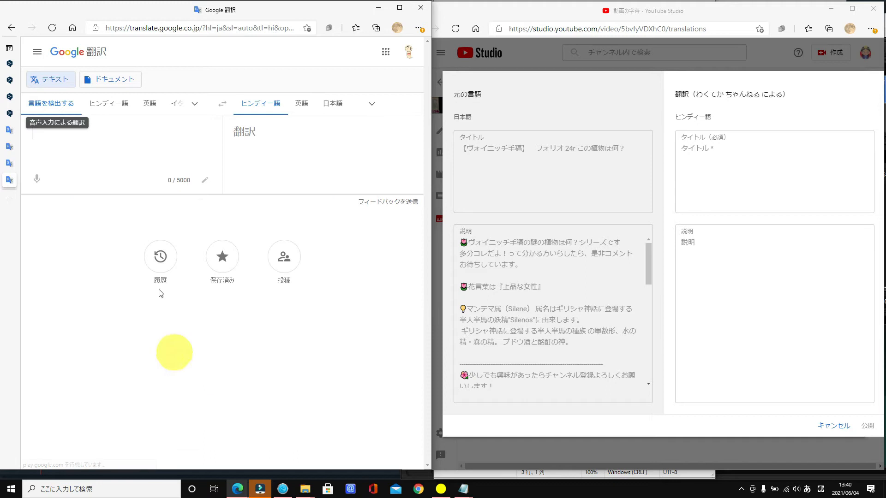
Step: Copy the Japanese video title from the first DeepL tab and paste it as source text in the first Google Translate tab
click(14, 64)
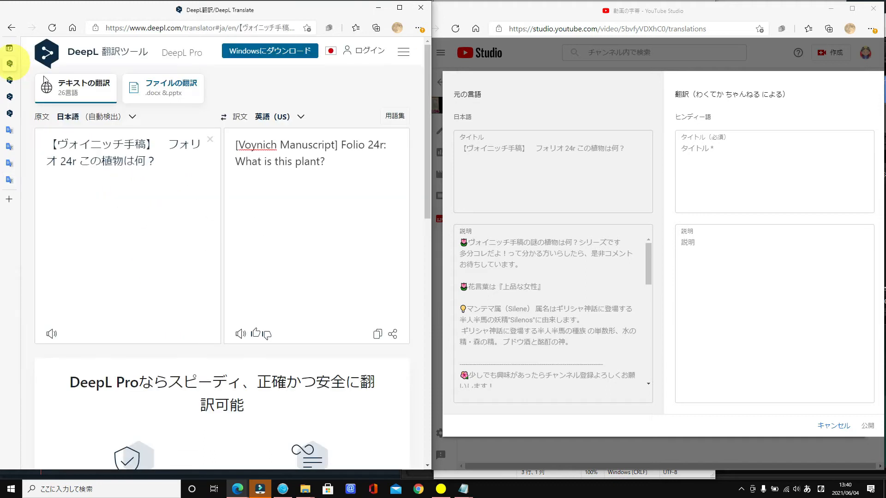
drag(162, 174, 43, 148)
right_click(86, 156)
click(124, 195)
click(11, 133)
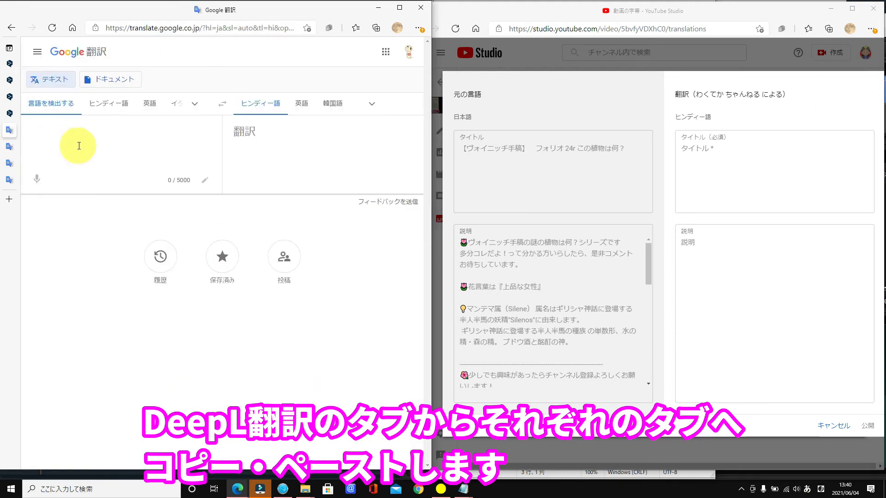
right_click(77, 147)
click(112, 236)
Step: Copy the Japanese description from the second DeepL tab and paste it as source text in the second Google Translate tab
mouse_move(9, 92)
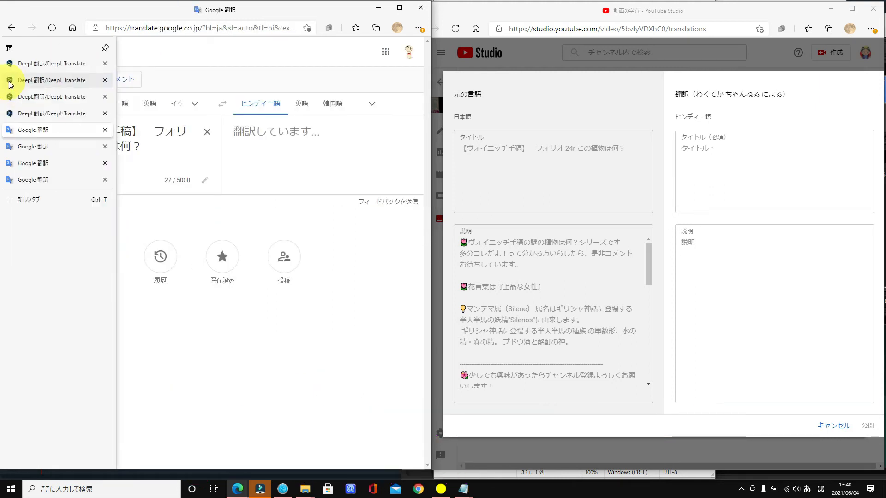
click(46, 80)
drag(148, 213, 24, 22)
right_click(81, 164)
click(105, 204)
click(9, 146)
right_click(78, 140)
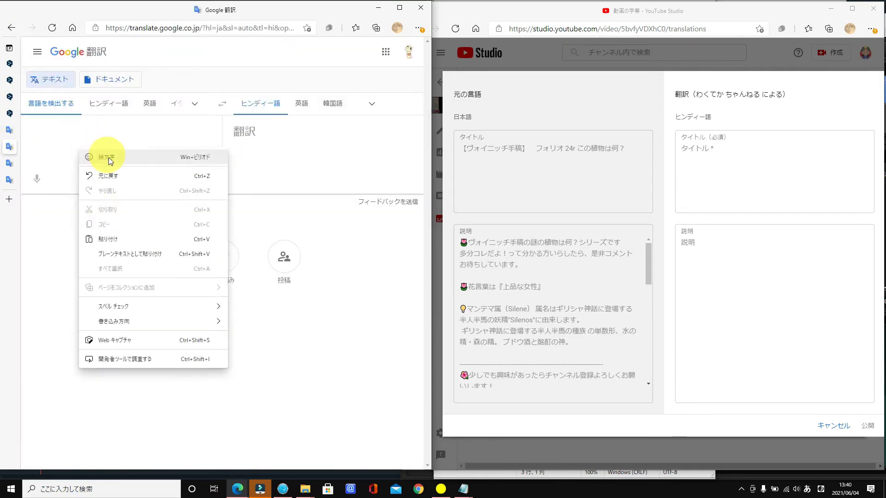
click(107, 235)
Step: Copy all the timecoded Japanese captions from the third DeepL tab and paste them as source text in the third Google Translate tab
click(10, 163)
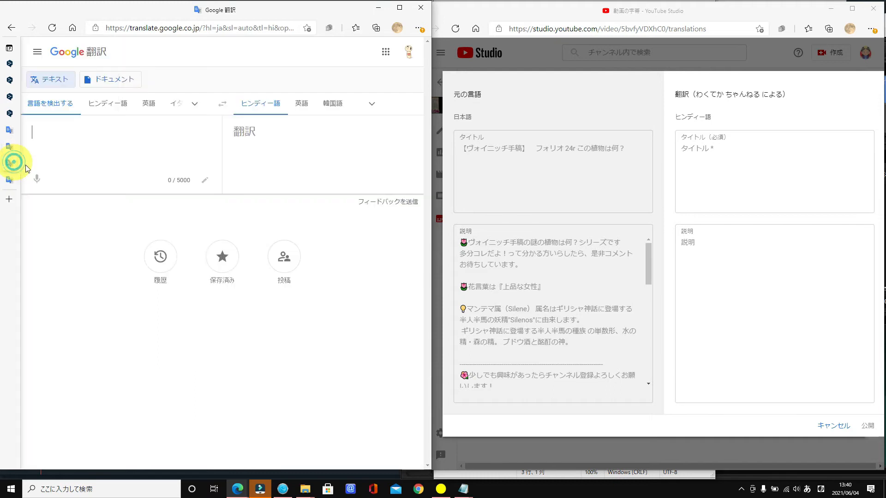
click(10, 97)
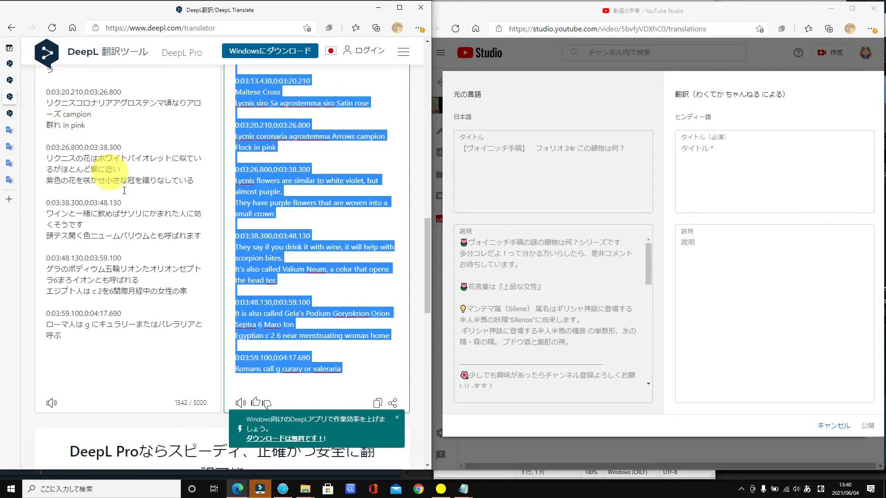
drag(106, 356, 46, 35)
right_click(90, 153)
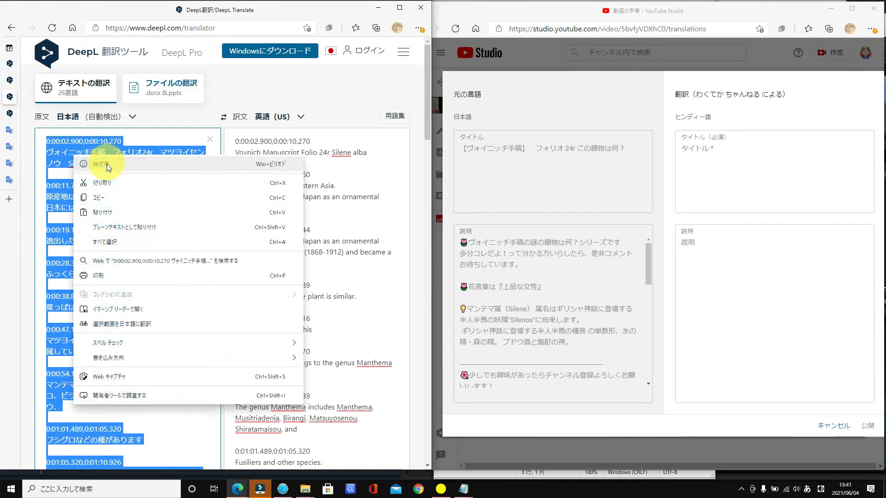
click(109, 183)
click(9, 163)
right_click(81, 147)
click(105, 229)
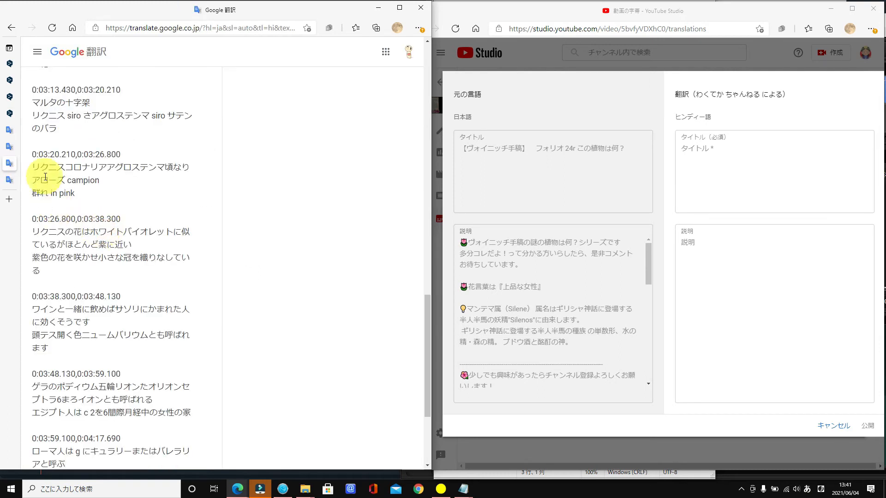
Step: Copy the Japanese tags from the fourth DeepL tab and paste them as source text in the fourth Google Translate tab
click(9, 113)
drag(103, 213, 75, 157)
right_click(111, 163)
click(112, 202)
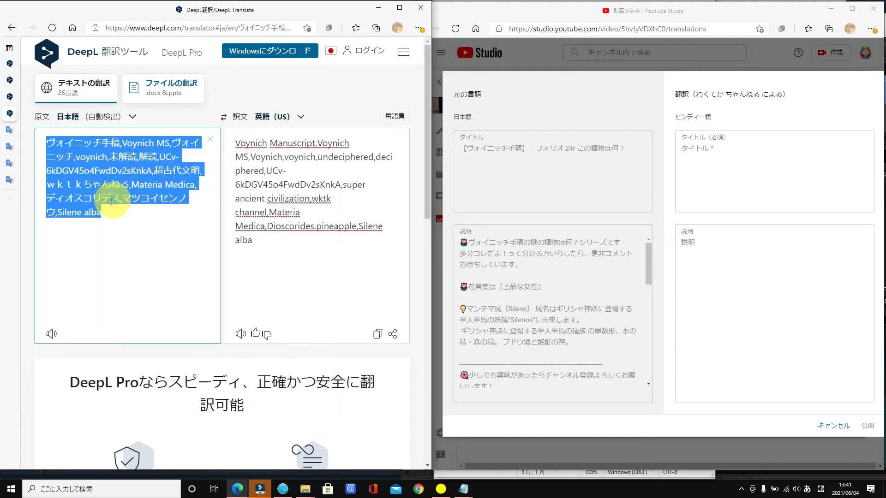
click(8, 183)
right_click(71, 153)
click(103, 232)
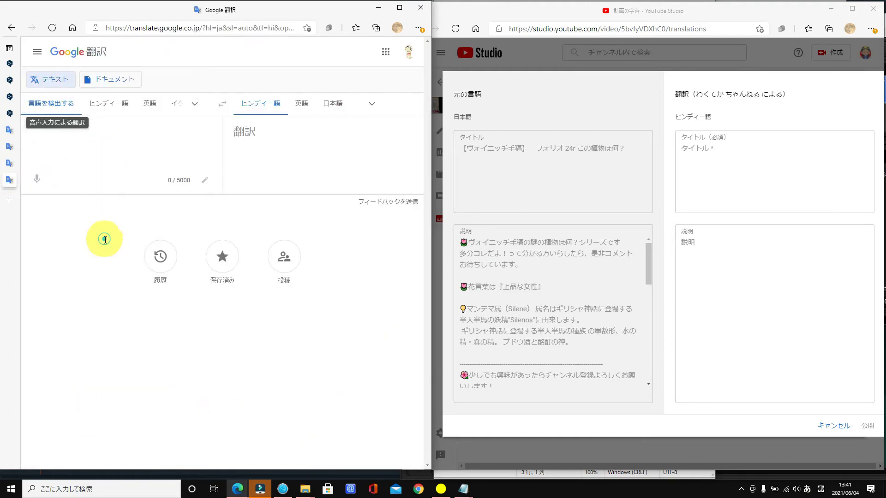
Step: Copy the Hindi title translation from the first Google Translate tab and paste it as the Hindi title in YouTube Studio
click(11, 131)
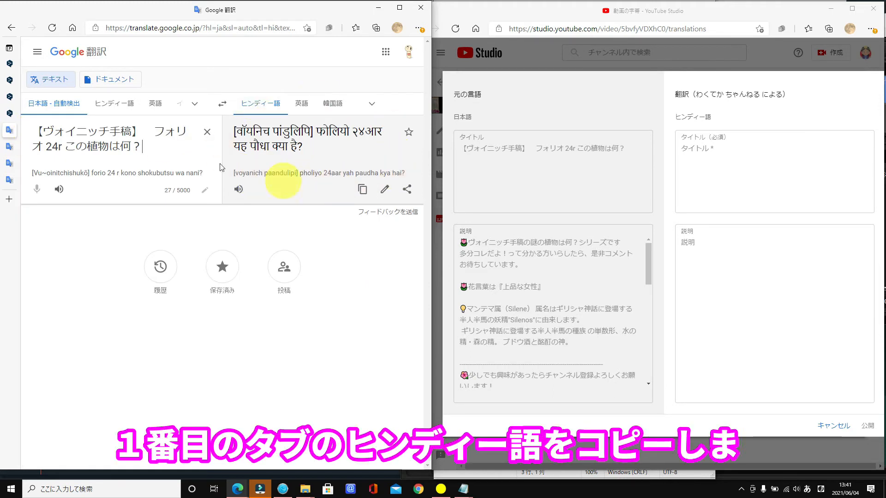
click(361, 192)
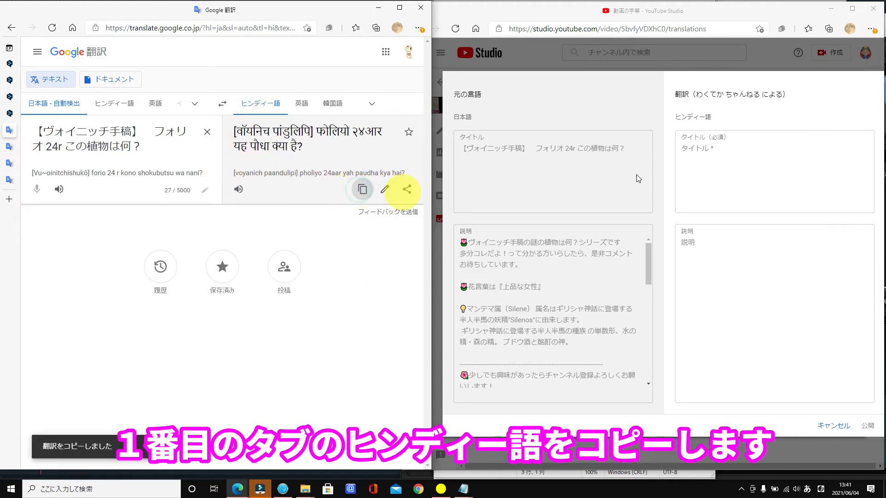
right_click(685, 166)
click(723, 245)
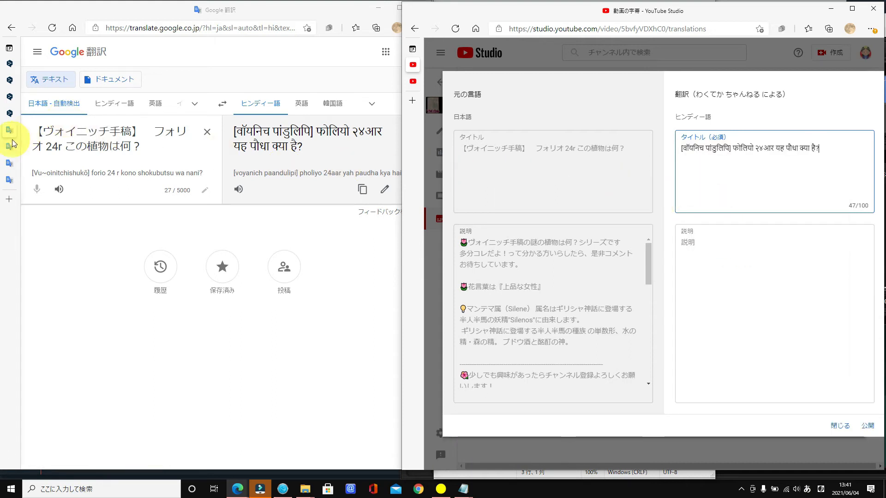
Step: Paste the Hindi description from the second Google Translate tab into YouTube Studio and publish the Hindi title and description
click(11, 146)
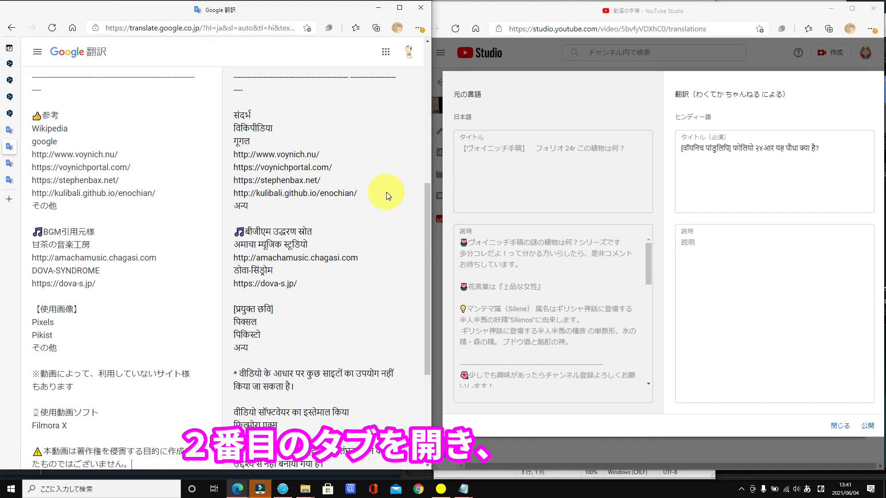
scroll(387, 192, down, 4)
click(362, 342)
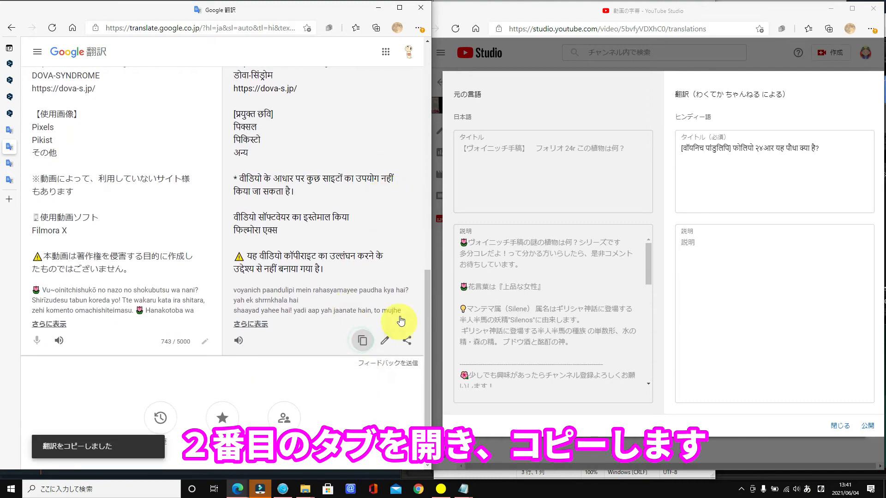
click(729, 239)
right_click(729, 244)
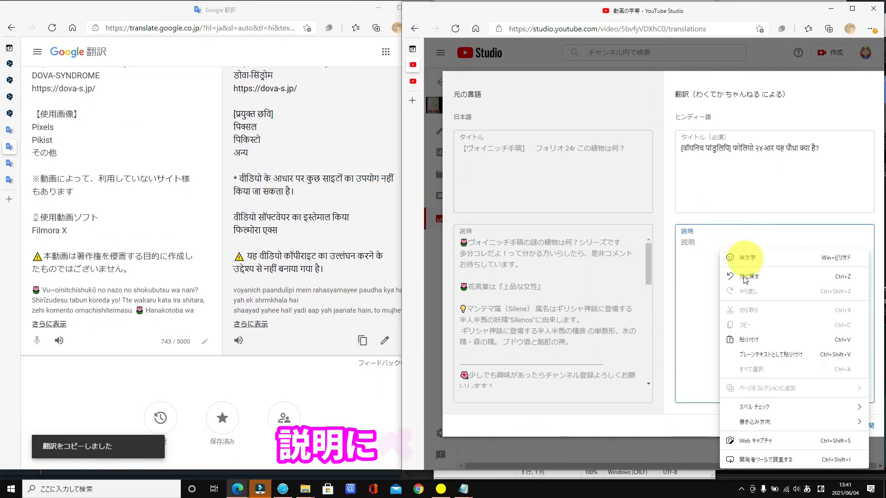
click(751, 340)
scroll(751, 340, up, 10)
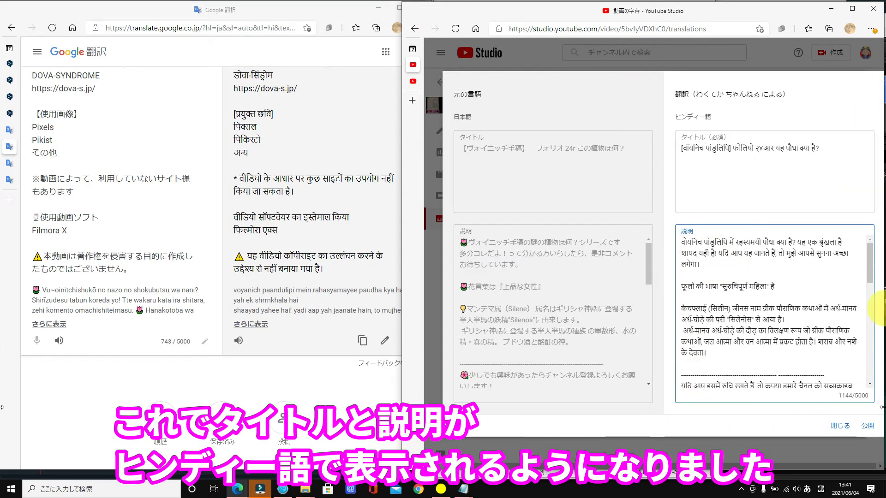
click(865, 432)
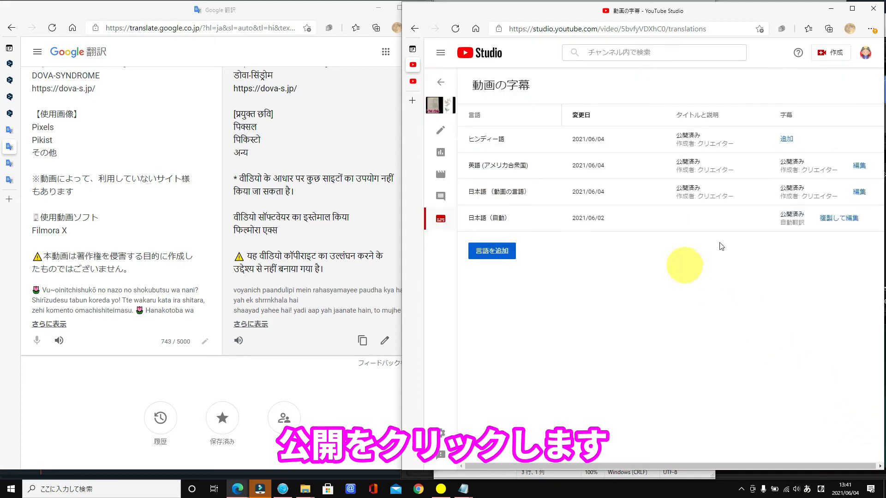
Step: Start adding Hindi subtitles in YouTube Studio and copy the Hindi caption translation from the third Google Translate tab
click(786, 143)
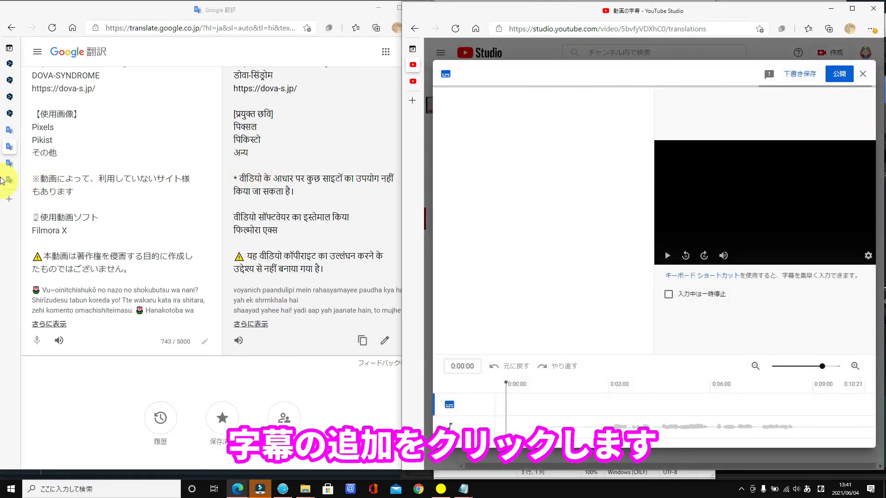
click(6, 162)
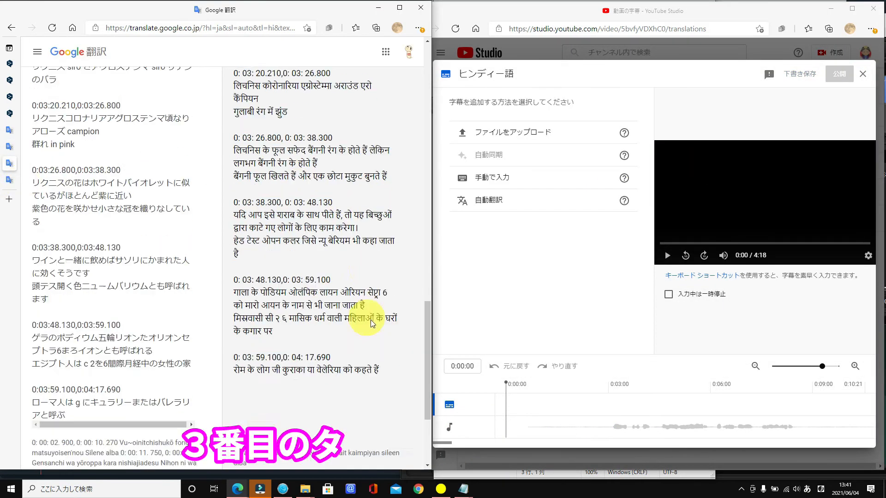
scroll(372, 323, down, 3)
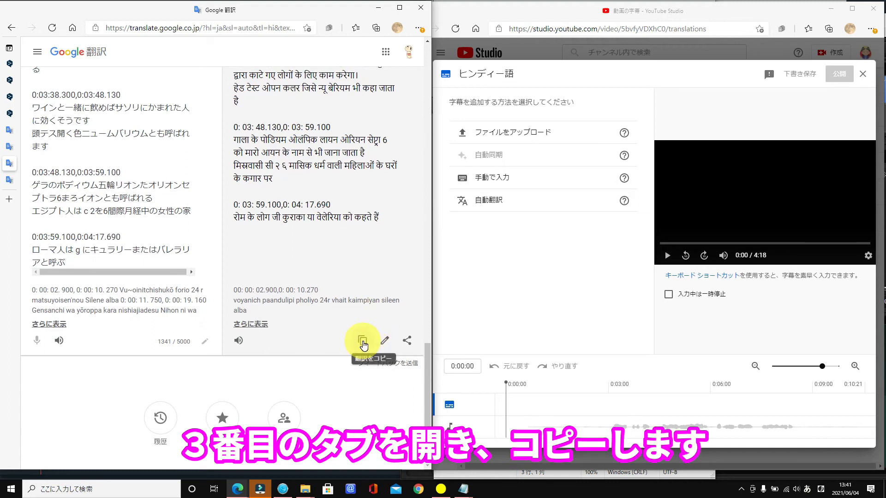
click(363, 341)
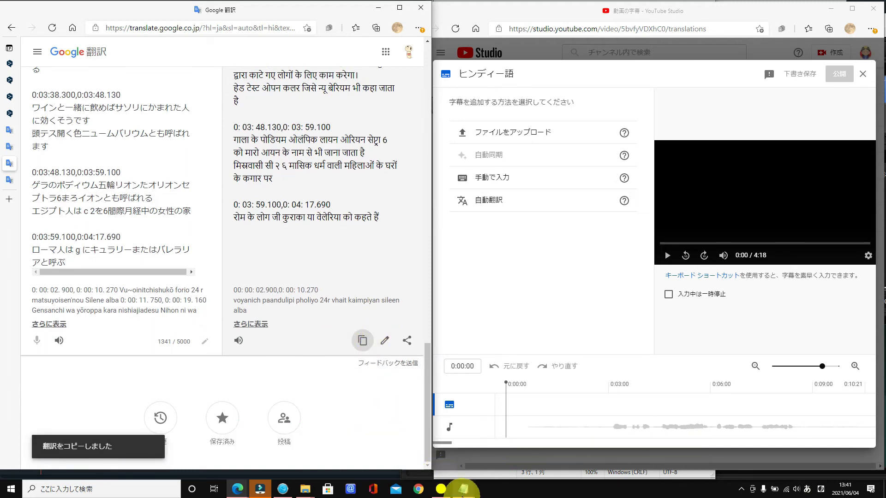
Step: Replace the entire contents of captions.sbv.txt in Notepad with the copied Hindi captions and save the file
mouse_move(450, 482)
click(441, 465)
click(472, 19)
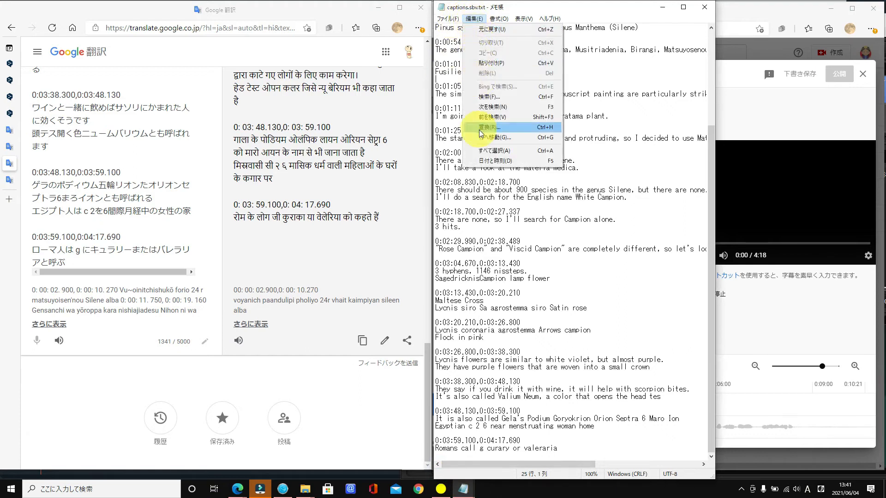
click(492, 150)
right_click(467, 85)
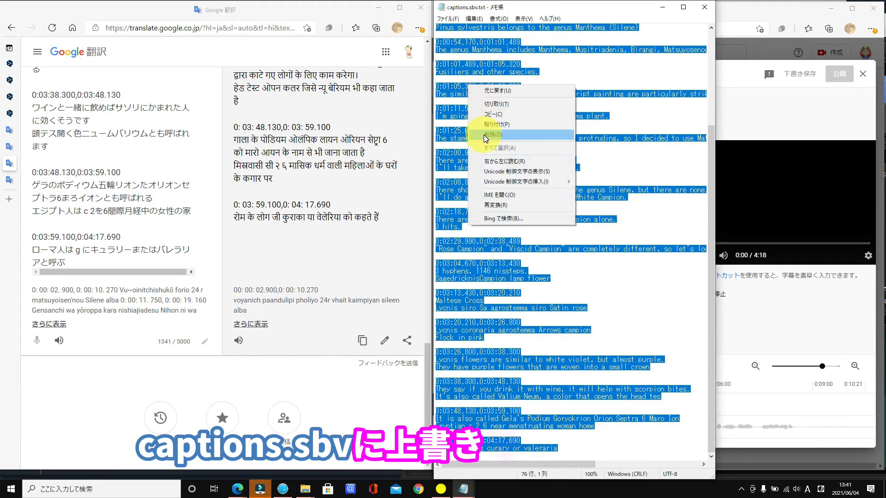
click(496, 124)
scroll(500, 139, up, 5)
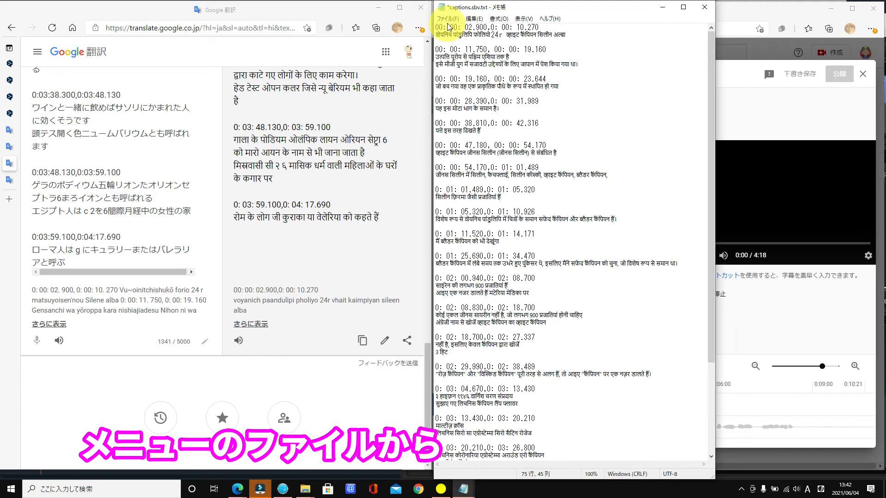
click(447, 18)
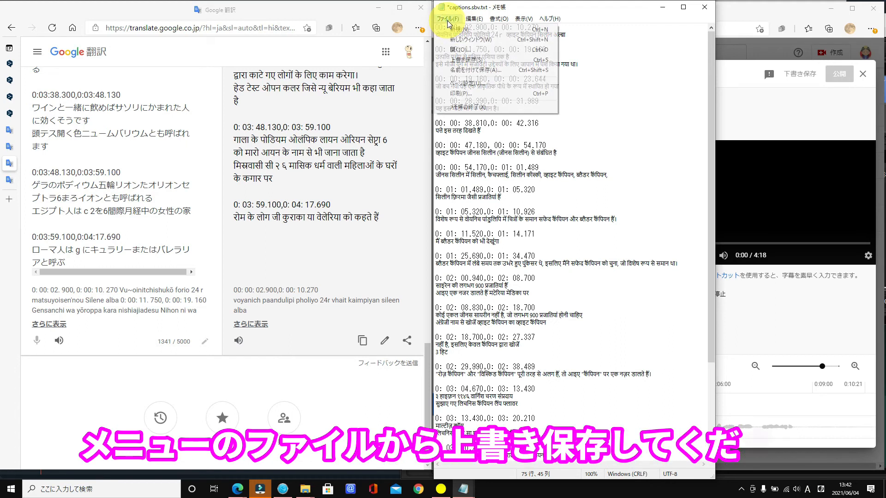
click(459, 60)
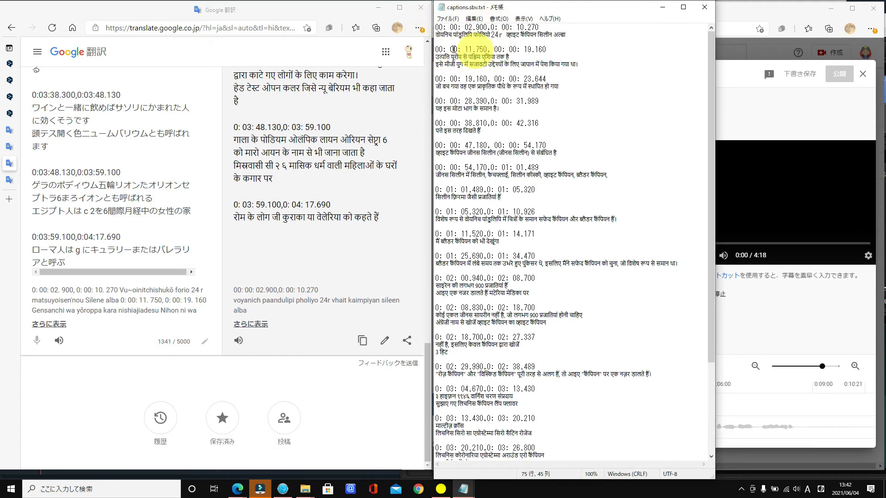
Step: Try to upload the saved Hindi captions file to YouTube Studio using the with-timecodes format (タイムコードあり)
click(736, 83)
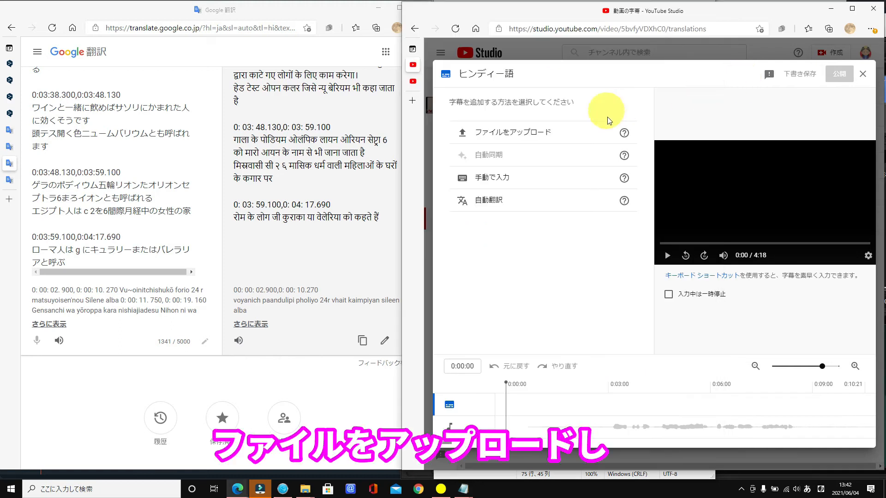
click(605, 132)
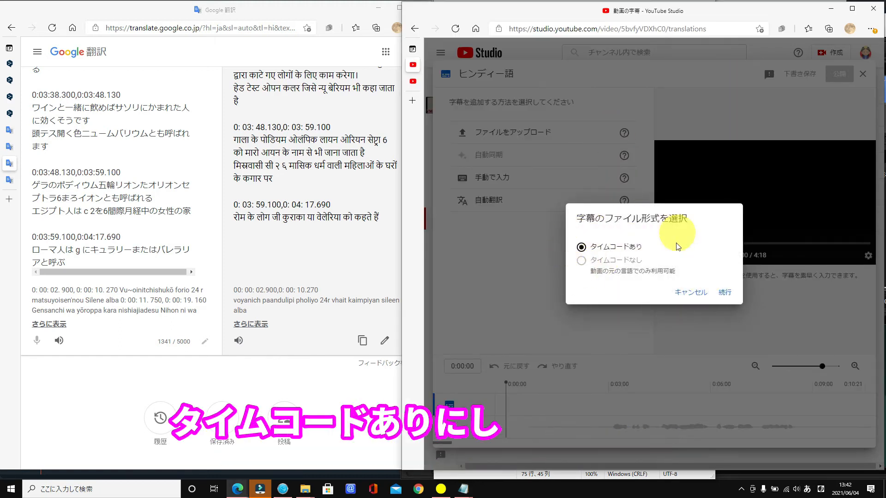
click(727, 295)
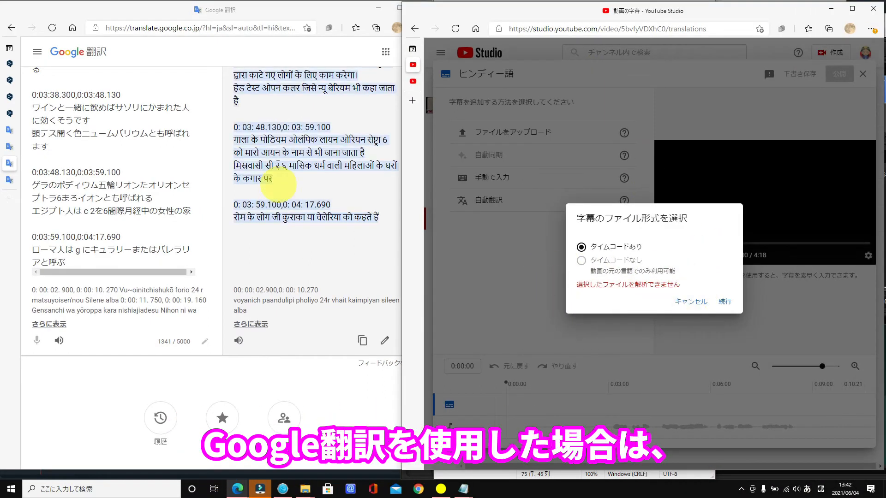
Step: Compare the timecode format in the Japanese source captions with that in the Hindi translation in Google Translate
click(278, 157)
scroll(278, 157, up, 20)
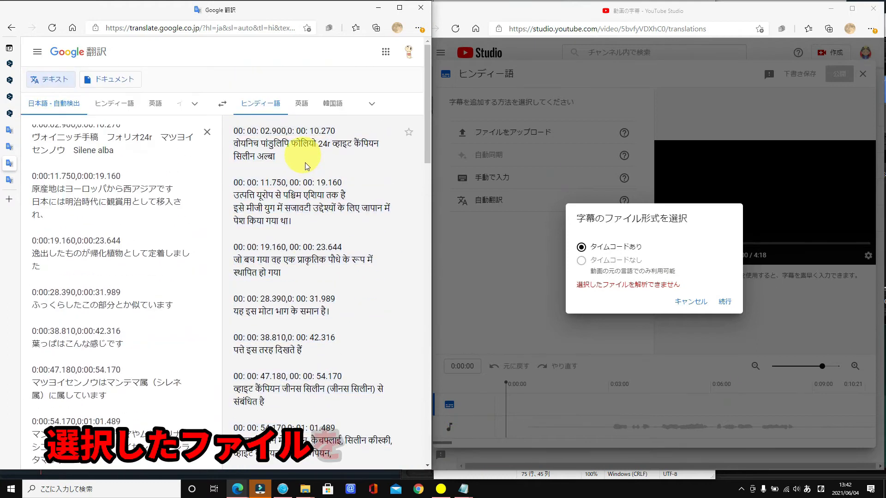
drag(234, 131, 308, 128)
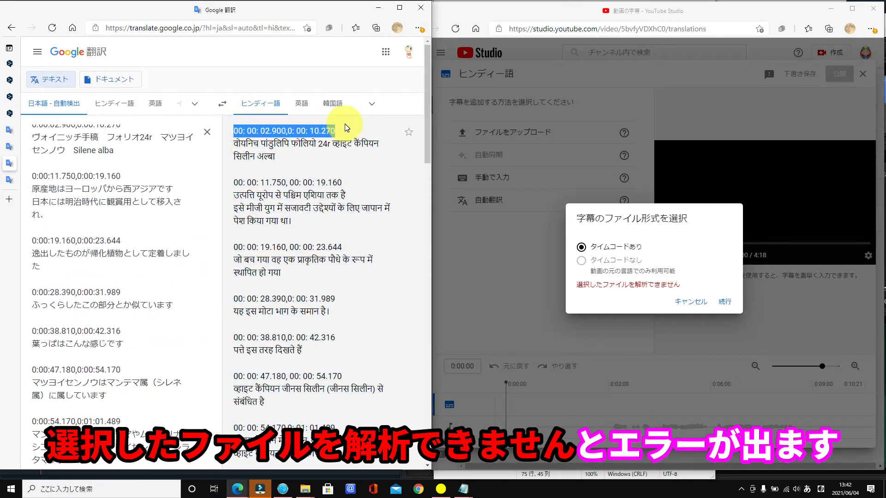
click(149, 162)
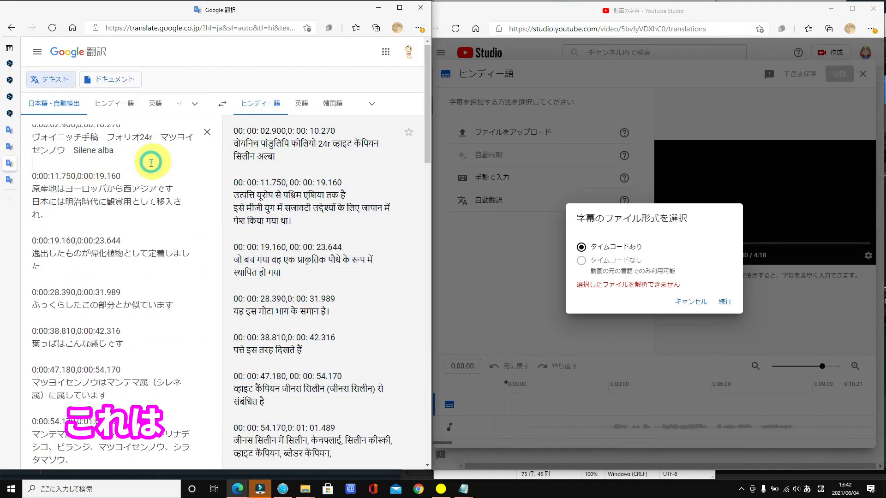
drag(161, 138, 167, 193)
click(167, 193)
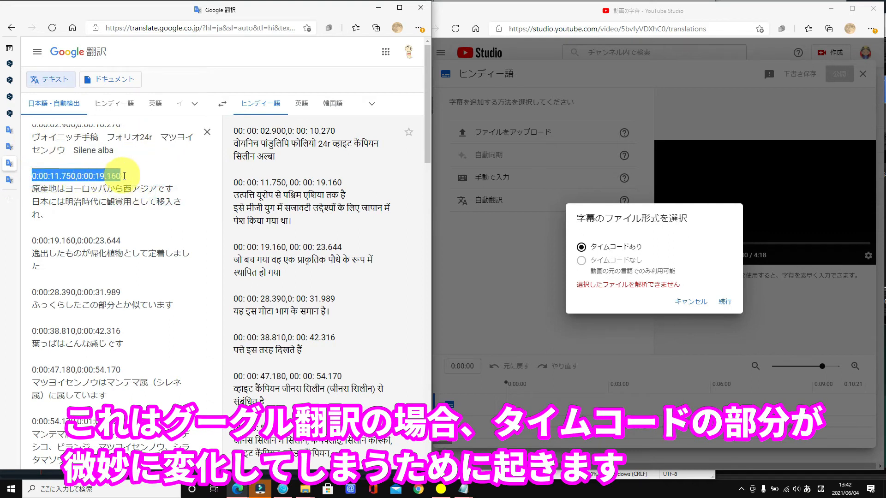
triple_click(237, 183)
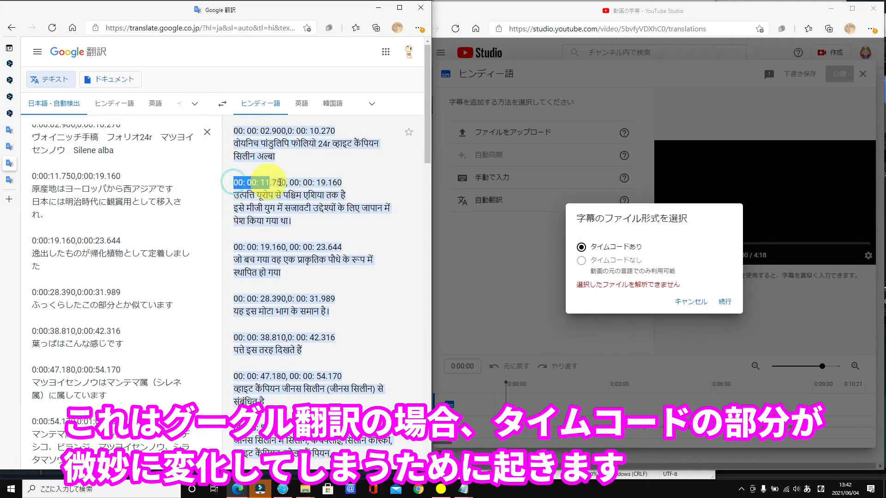
Step: Check the second Hindi timecode line against its Japanese source in Google Translate and cancel the caption file upload dialog in YouTube Studio
drag(279, 182, 341, 183)
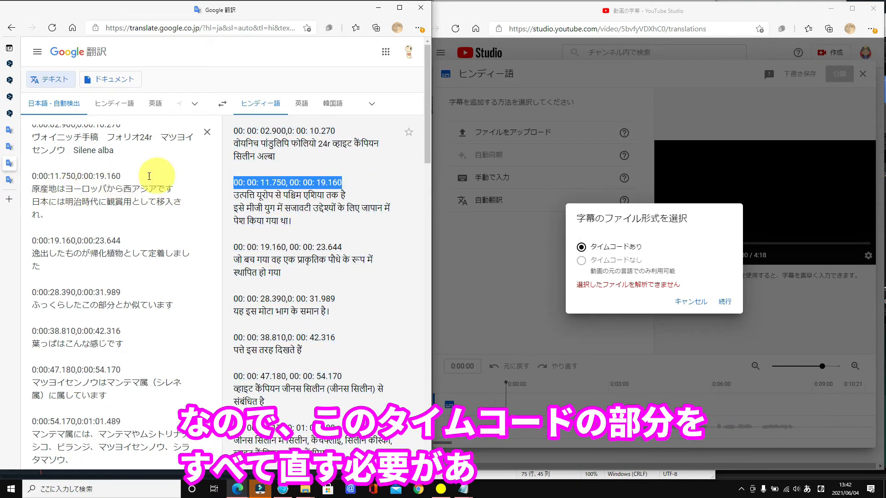
click(133, 191)
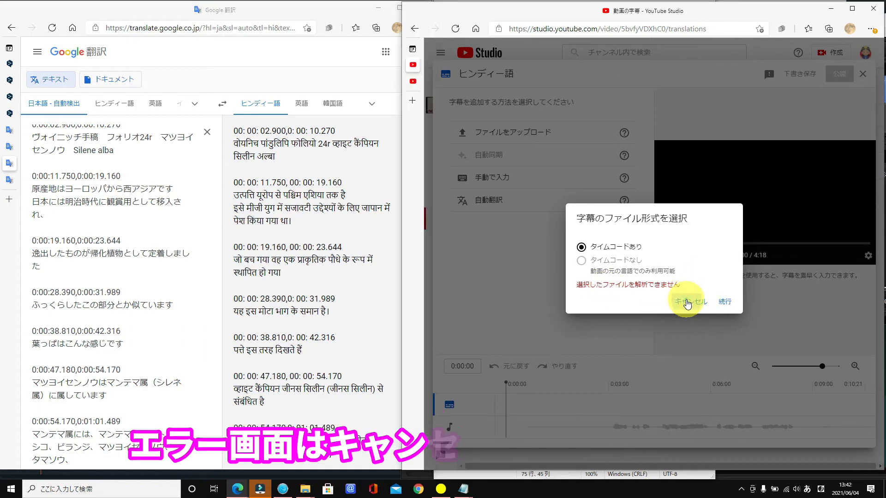
click(690, 313)
Step: Replace the first timecode in captions.sbv.txt with 0:00:02.900,0:00:10.270 copied from the Japanese source text
click(178, 232)
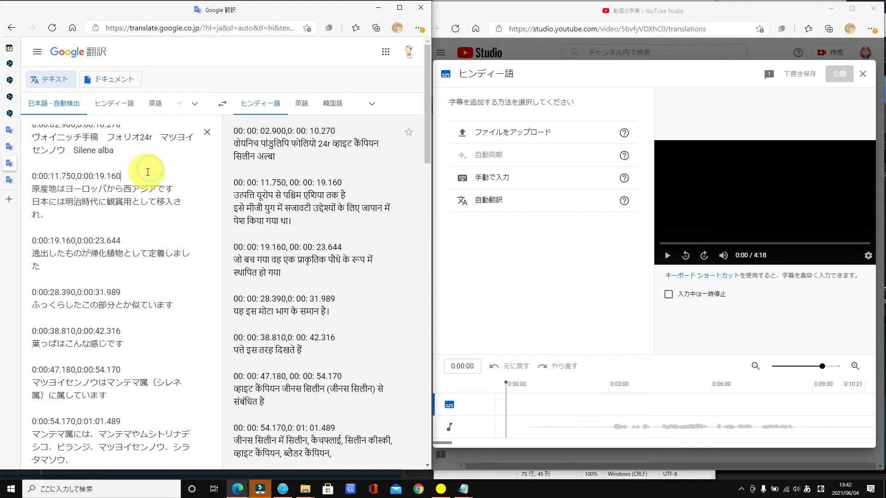
click(34, 125)
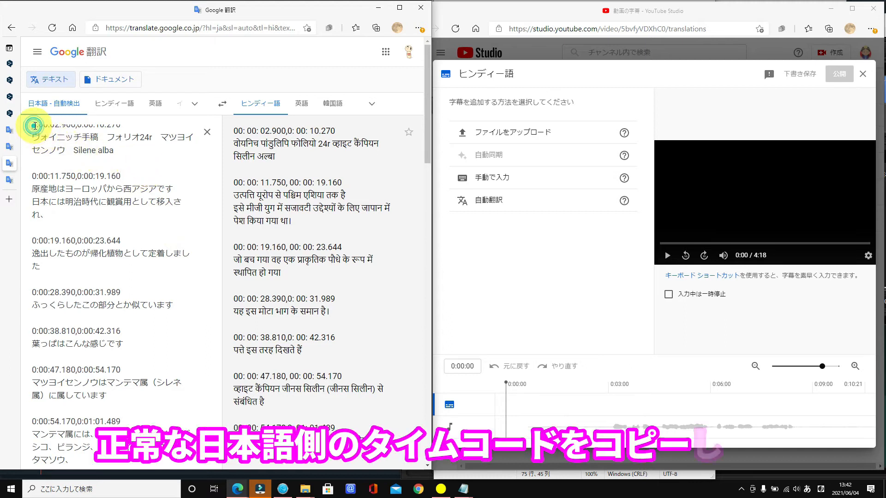
click(465, 488)
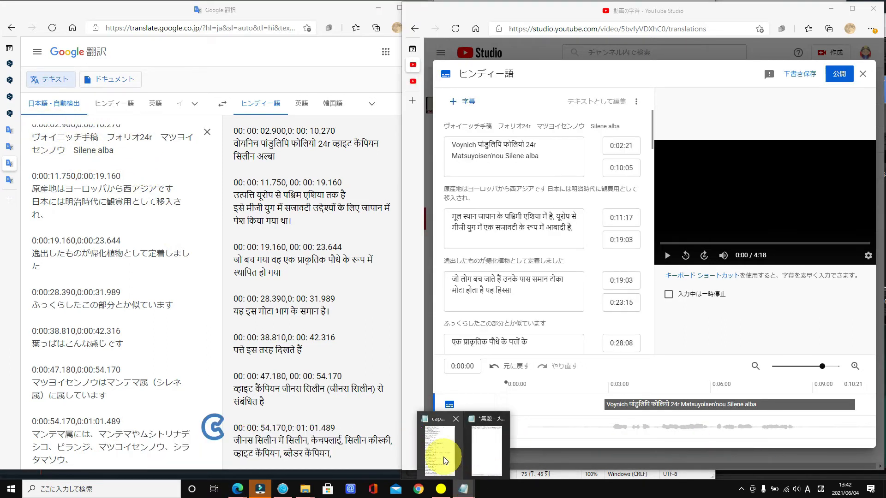
click(444, 457)
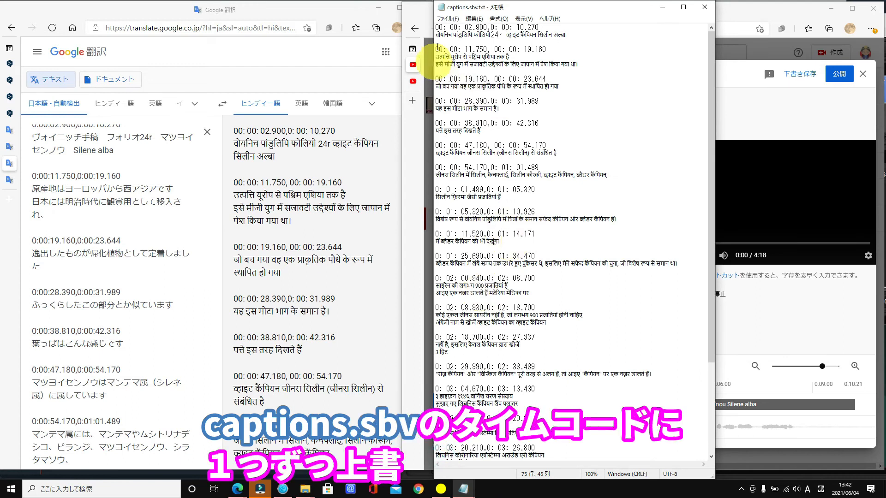
right_click(517, 31)
click(537, 66)
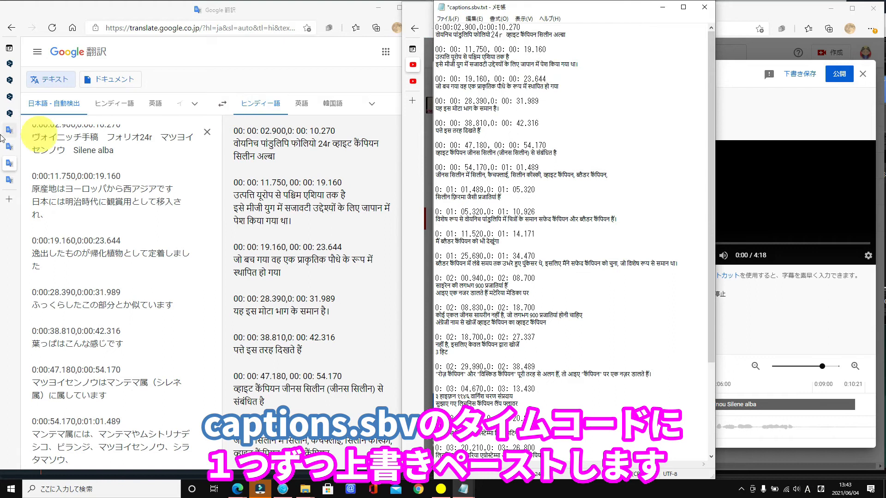
Step: Overwrite the second and third timecodes in captions.sbv.txt with 0:00:11.750,0:00:19.160 and 0:00:19.160,0:00:23.644 from the Japanese source
drag(34, 176, 159, 170)
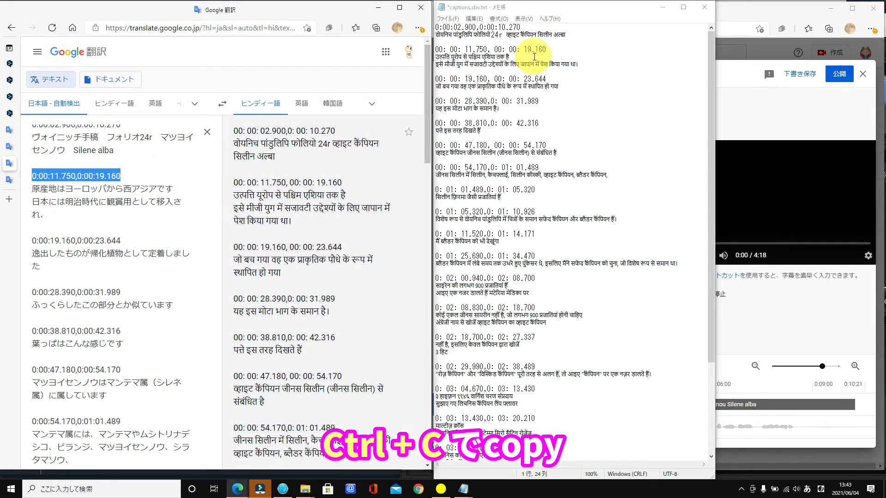
click(534, 56)
drag(554, 49, 425, 49)
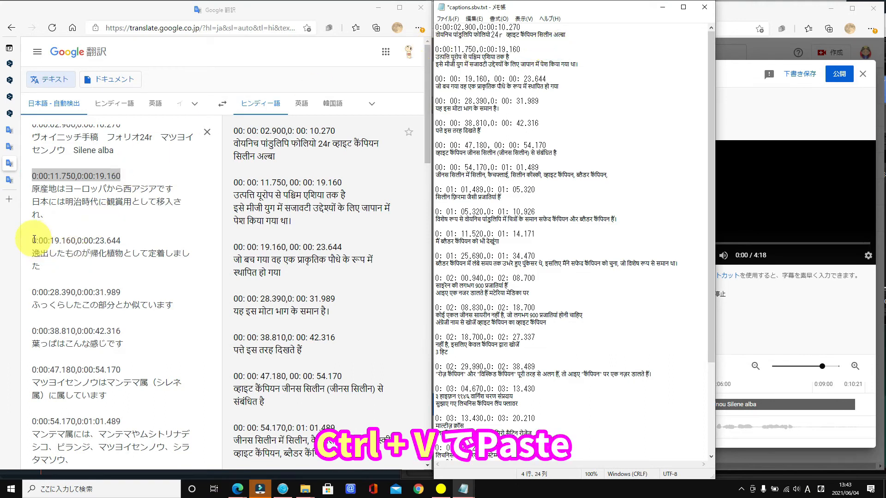
drag(33, 240, 164, 240)
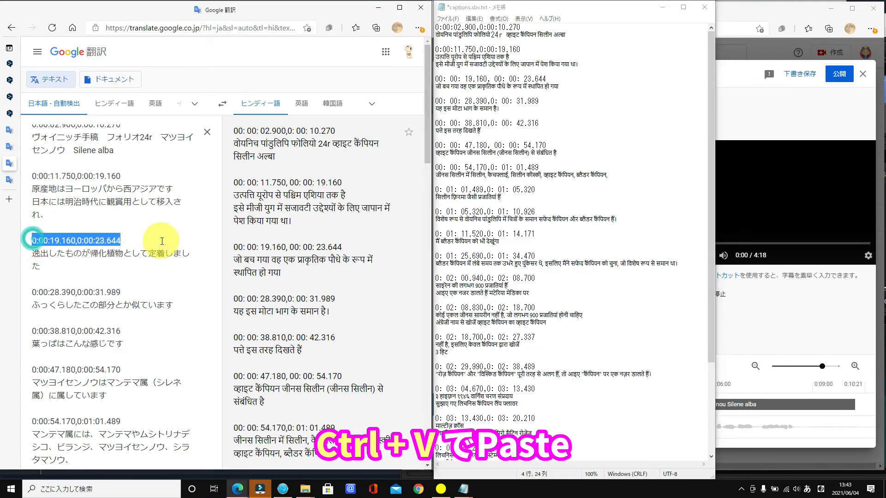
click(537, 79)
drag(548, 79, 429, 82)
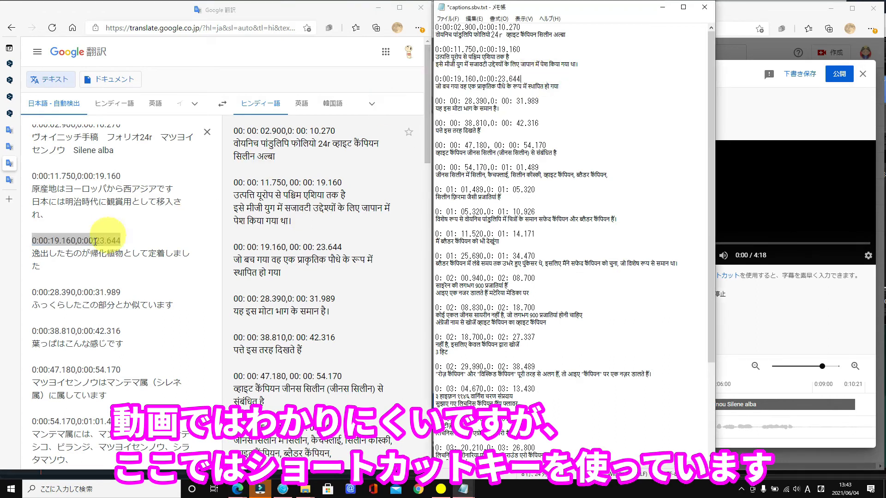
Step: Overwrite the fourth and fifth timecodes in captions.sbv.txt with 0:00:28.390,0:00:31.989 and 0:00:38.810,0:00:42.316 from the Japanese source
drag(28, 293, 175, 291)
key(ctrl+c)
drag(544, 101, 432, 101)
key(ctrl+v)
drag(31, 332, 123, 330)
key(ctrl+c)
drag(547, 124, 433, 124)
key(ctrl+v)
Step: Overwrite the sixth and seventh timecodes in captions.sbv.txt with 0:00:47.180,0:00:54.170 and 0:00:54.170,0:01:01.489 from the Japanese source
drag(32, 369, 121, 370)
key(ctrl+c)
drag(544, 146, 432, 145)
key(ctrl+v)
drag(32, 421, 120, 421)
key(ctrl+c)
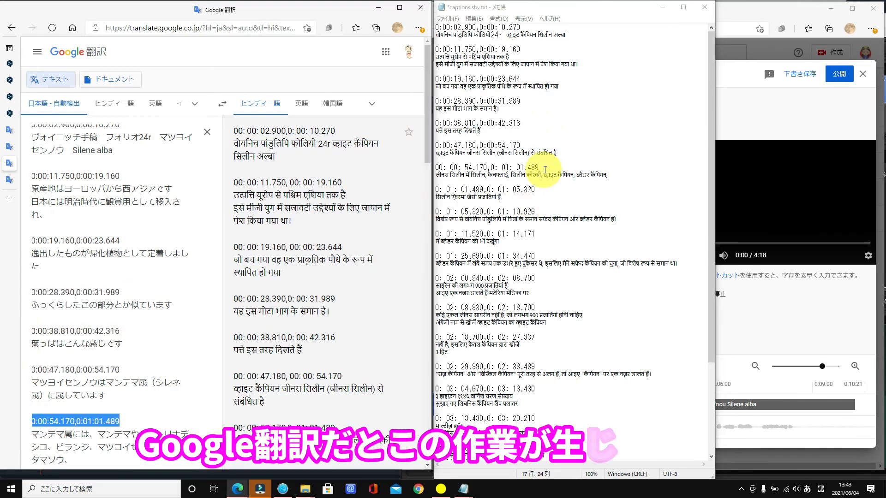
drag(545, 170, 433, 168)
key(ctrl+v)
Step: Overwrite the eighth and ninth timecodes in captions.sbv.txt with 0:01:01.489,0:01:05.320 and 0:01:05.320,0:01:10.926 from the Japanese source
scroll(65, 223, down, 5)
drag(32, 223, 120, 223)
key(ctrl+c)
drag(535, 189, 433, 183)
key(ctrl+v)
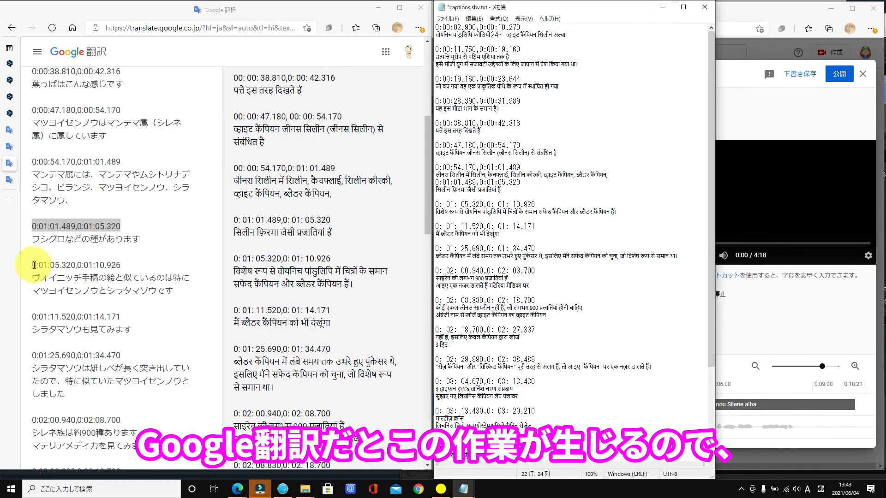
drag(32, 265, 121, 265)
key(ctrl+c)
drag(535, 204, 433, 205)
key(ctrl+v)
Step: Overwrite the tenth and eleventh timecodes in captions.sbv.txt with 0:01:11.520,0:01:14.171 and 0:01:25.690,0:01:34.470 from the Japanese source
drag(32, 317, 121, 317)
key(ctrl+c)
drag(535, 227, 433, 227)
key(ctrl+v)
drag(32, 355, 120, 355)
key(ctrl+c)
drag(535, 249, 432, 248)
key(ctrl+v)
Step: Overwrite the twelfth and thirteenth timecodes in captions.sbv.txt with 0:02:00.940,0:02:08.700 and 0:02:08.830,0:02:18.700 from the Japanese source
drag(32, 420, 121, 420)
key(ctrl+c)
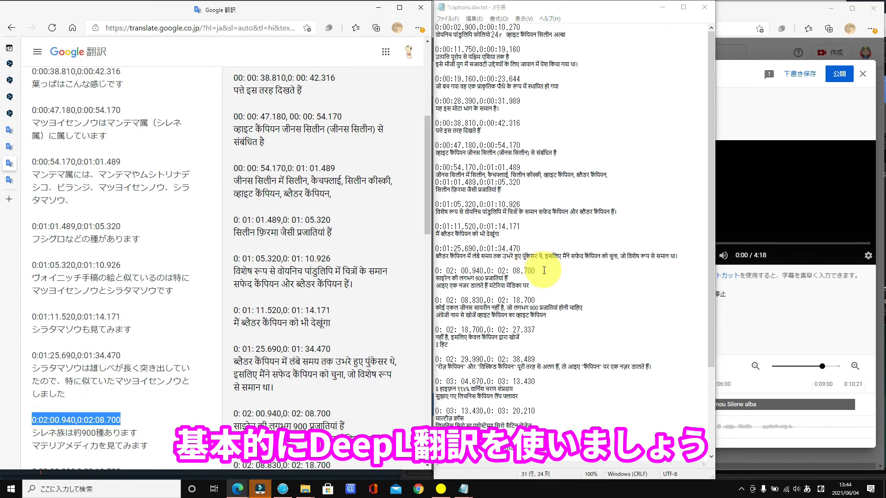
drag(535, 271, 433, 271)
key(ctrl+v)
scroll(115, 276, down, 5)
drag(32, 212, 189, 211)
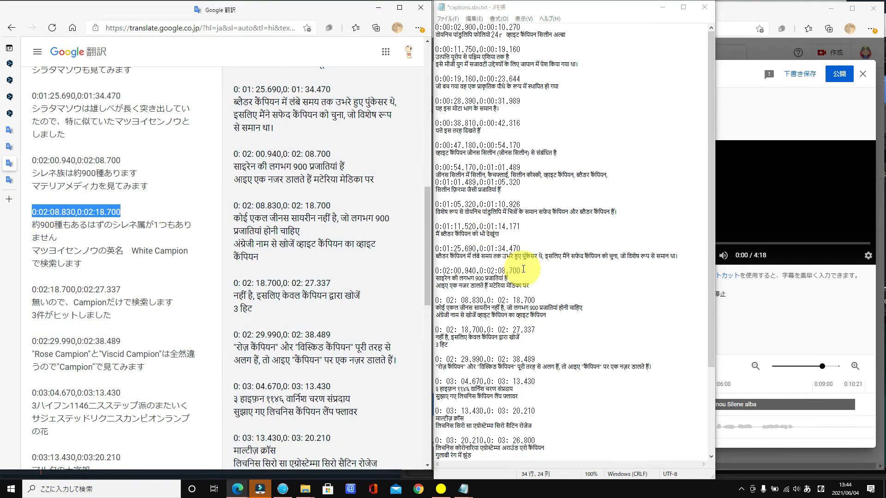
key(ctrl+c)
drag(536, 300, 433, 300)
key(ctrl+v)
Step: Overwrite the next two timecodes in captions.sbv.txt with 0:02:18.700,0:02:27.337 and 0:02:29.990,0:02:38.489 from the Japanese source
drag(32, 289, 121, 289)
key(ctrl+c)
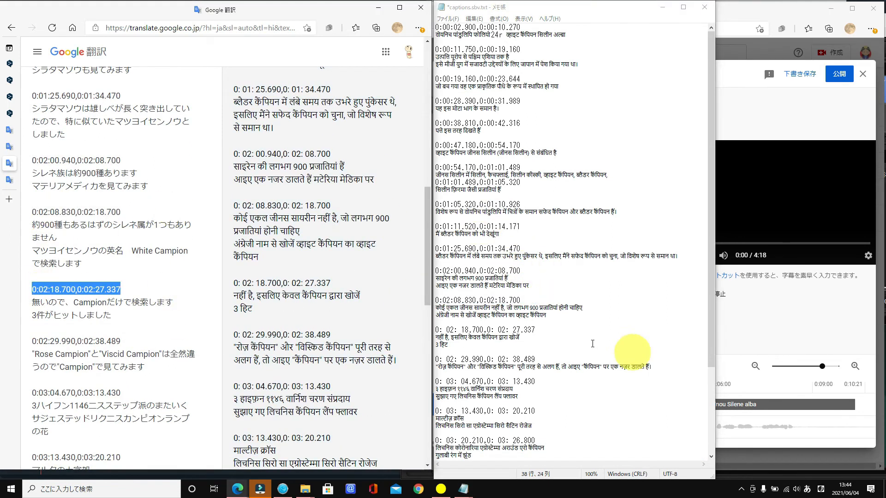
drag(535, 330, 433, 323)
key(ctrl+v)
drag(32, 341, 121, 341)
key(ctrl+c)
drag(535, 351, 432, 352)
key(ctrl+v)
Step: Replace the sixteenth timecode in captions.sbv.txt with 0:03:04.670,0:03:13.430 from the Japanese source, undoing and redoing a misplaced paste
drag(32, 393, 121, 393)
key(ctrl+c)
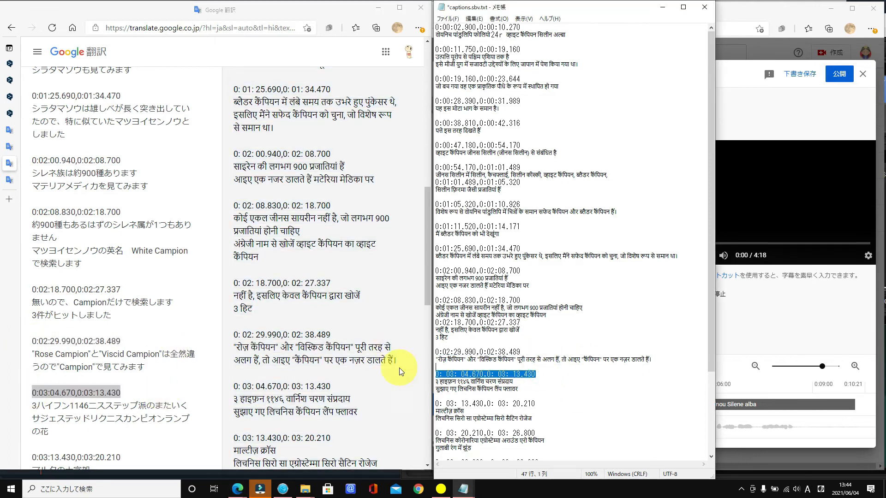
drag(535, 374, 433, 366)
key(ctrl+v)
key(ctrl+z)
click(554, 334)
drag(121, 393, 32, 392)
key(ctrl+c)
drag(535, 330, 433, 330)
key(ctrl+v)
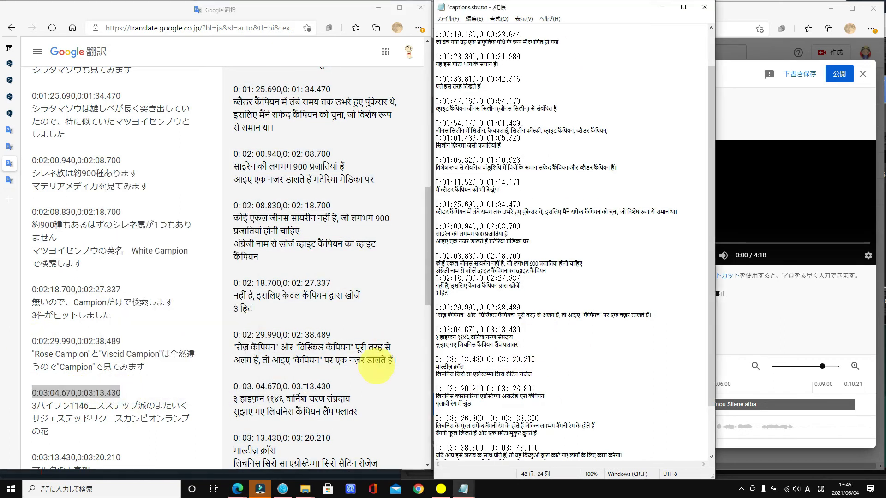
Step: Overwrite the next two timecodes in captions.sbv.txt with 0:03:13.430,0:03:20.210 and 0:03:20.210,0:03:26.800 from the Japanese source
scroll(129, 274, down, 4)
drag(121, 263, 32, 263)
key(ctrl+c)
drag(535, 359, 433, 359)
key(ctrl+v)
drag(121, 327, 31, 327)
key(ctrl+c)
drag(535, 389, 417, 394)
key(ctrl+v)
Step: Overwrite the next two timecodes in captions.sbv.txt with 0:03:26.800,0:03:38.300 and 0:03:38.300,0:03:48.130 from the Japanese source
scroll(172, 344, down, 3)
drag(121, 262, 32, 262)
key(ctrl+c)
scroll(538, 344, down, 2)
drag(538, 374, 410, 373)
key(ctrl+v)
drag(121, 340, 32, 341)
key(ctrl+c)
drag(554, 404, 433, 404)
key(ctrl+v)
Step: Overwrite the last two timecodes in captions.sbv.txt with 0:03:48.130,0:03:59.100 and 0:03:59.100,0:04:17.690, and save the file
scroll(119, 291, down, 3)
drag(121, 287, 32, 287)
key(ctrl+c)
scroll(543, 370, down, 1)
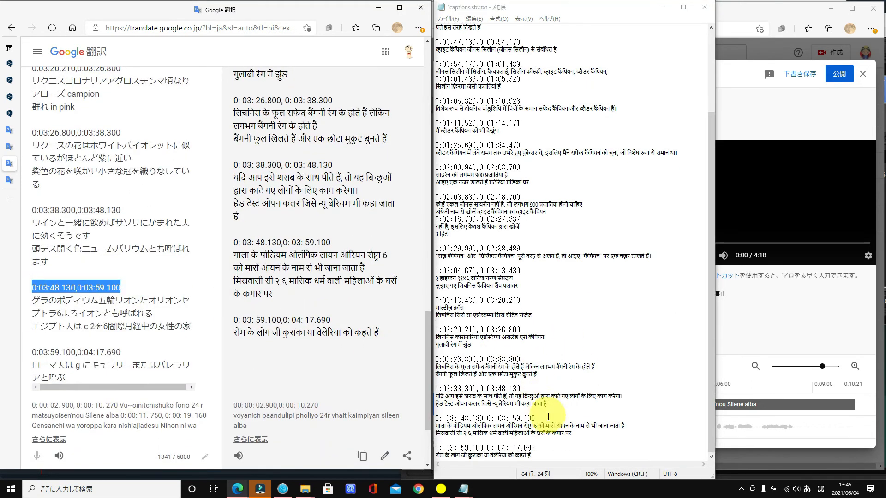
drag(538, 418, 431, 418)
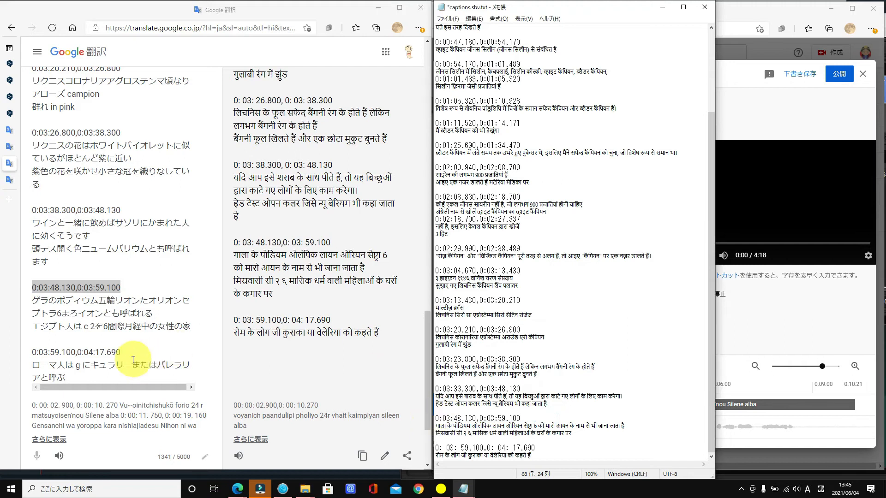
drag(122, 352, 24, 355)
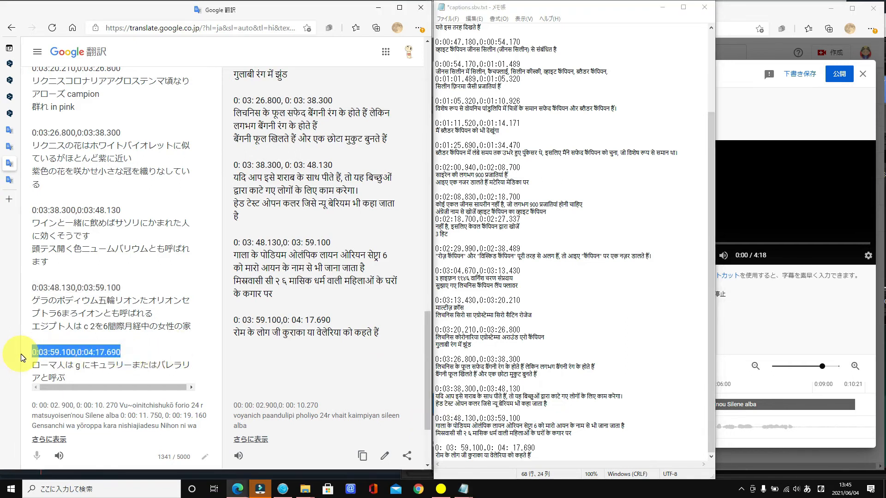
click(528, 418)
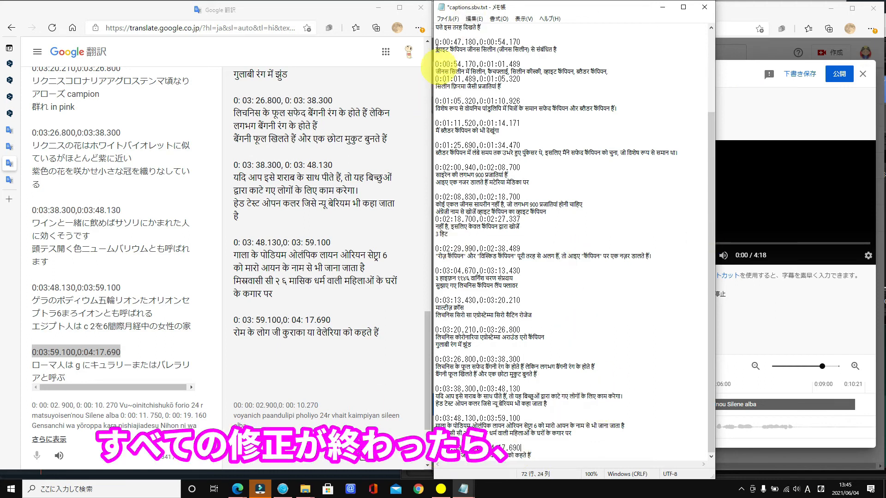
click(448, 19)
click(455, 62)
Step: Close the open Hindi caption editor in YouTube Studio, add Hindi subtitles again and upload the corrected file with timecodes (タイムコードあり)
click(768, 64)
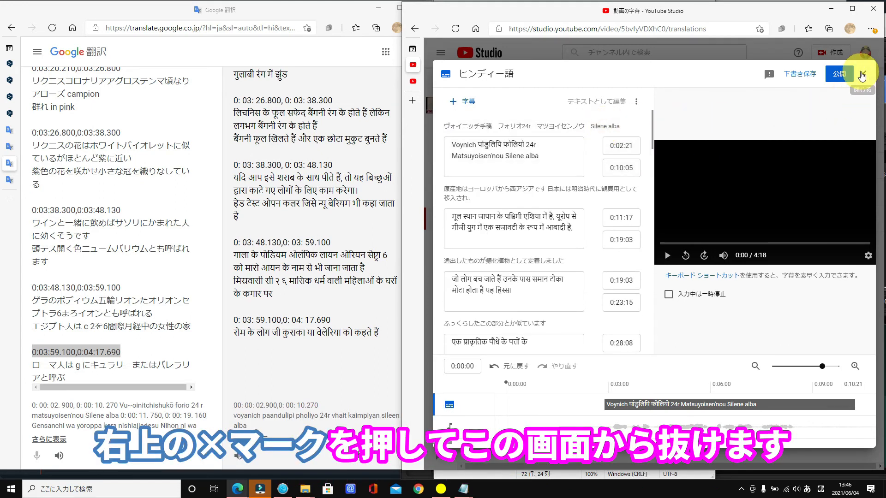
click(862, 74)
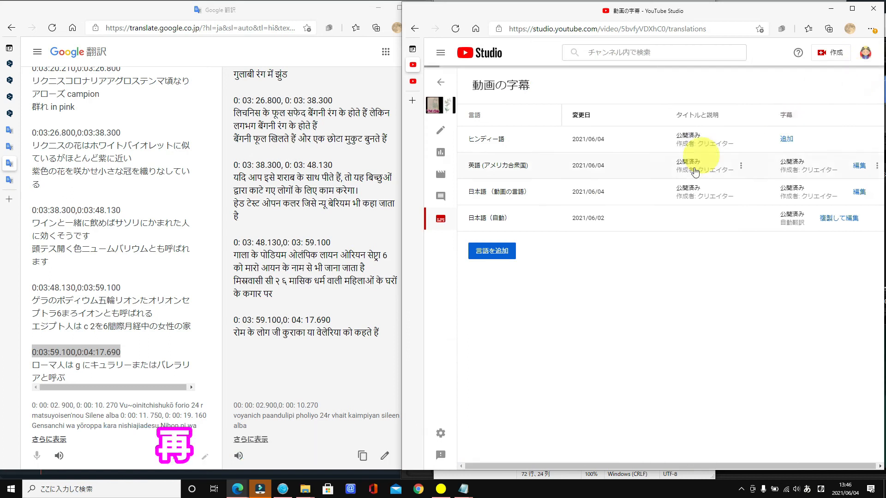
click(786, 139)
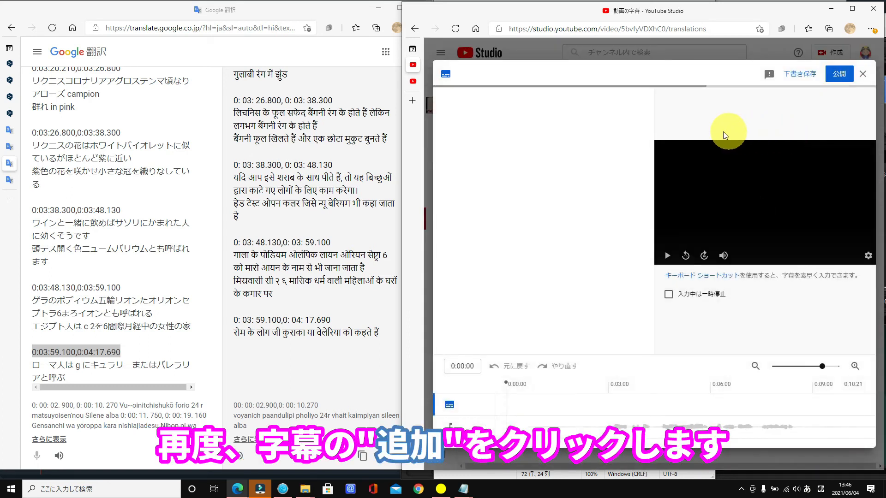
click(592, 139)
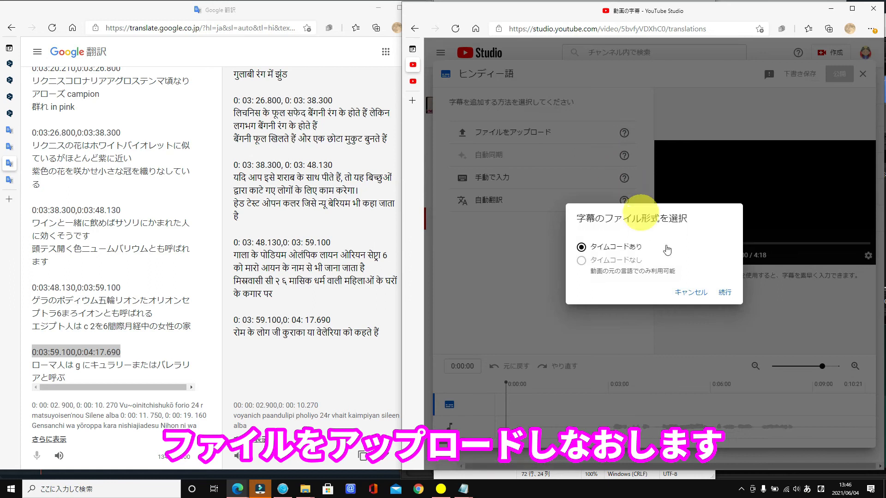
click(730, 292)
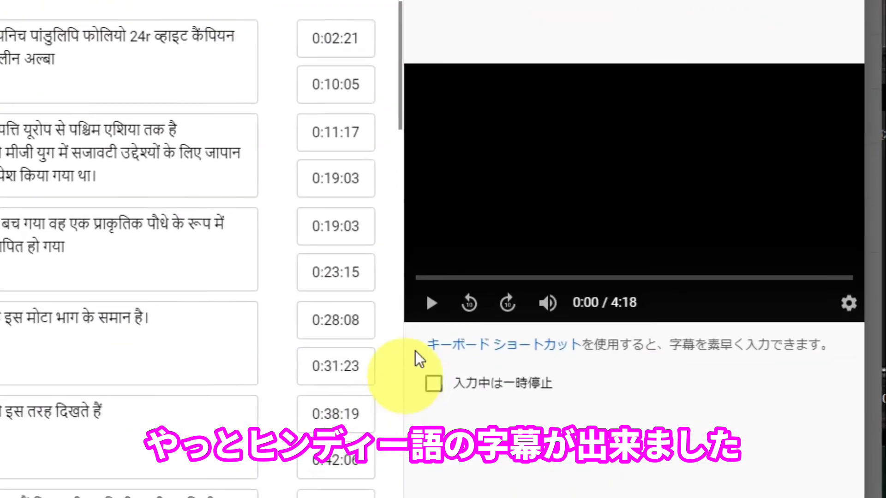
Step: Preview the opening of the video with the uploaded Hindi captions and publish them
click(650, 260)
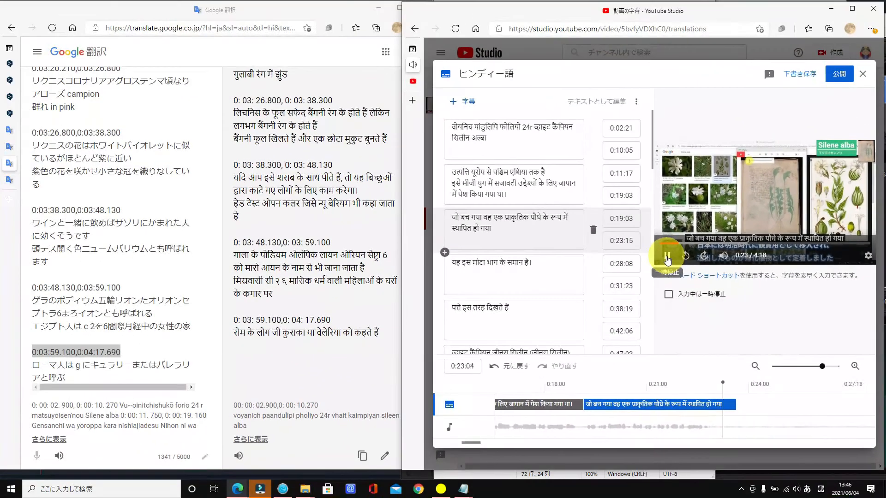
click(706, 129)
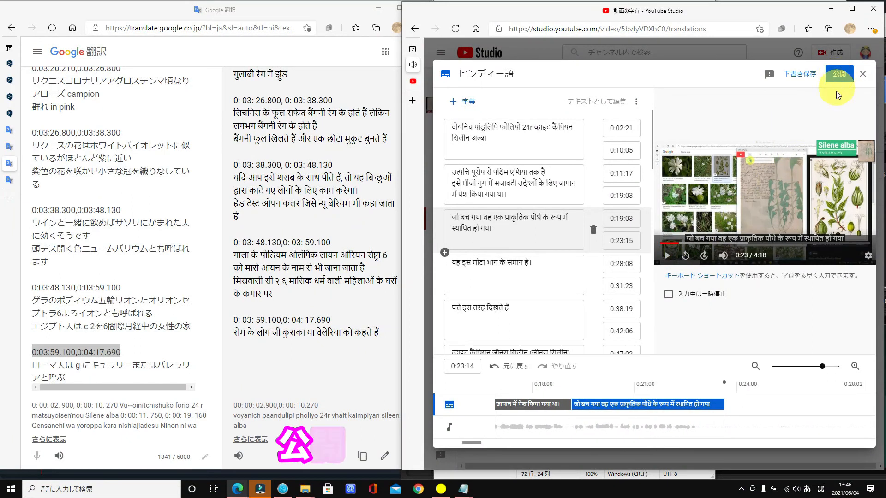
click(838, 73)
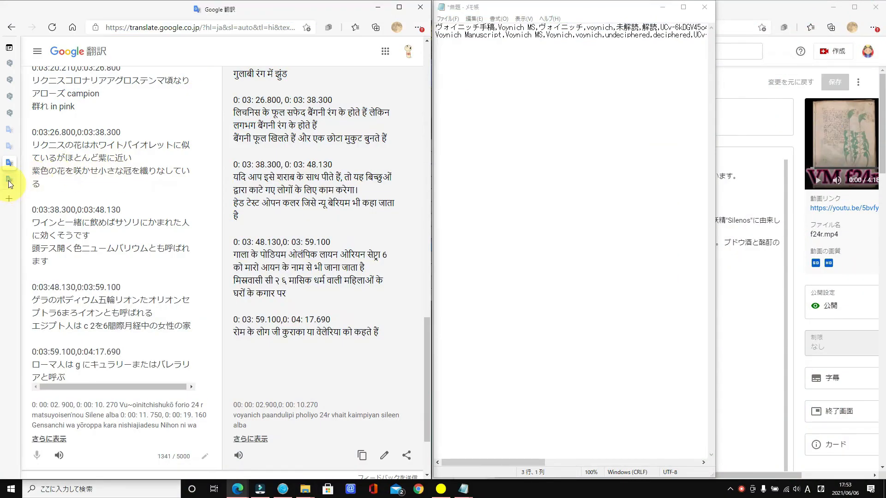
Step: Copy the Hindi tag translation from the fourth Google Translate tab and add it as the third line of the tags memo in Notepad
click(8, 180)
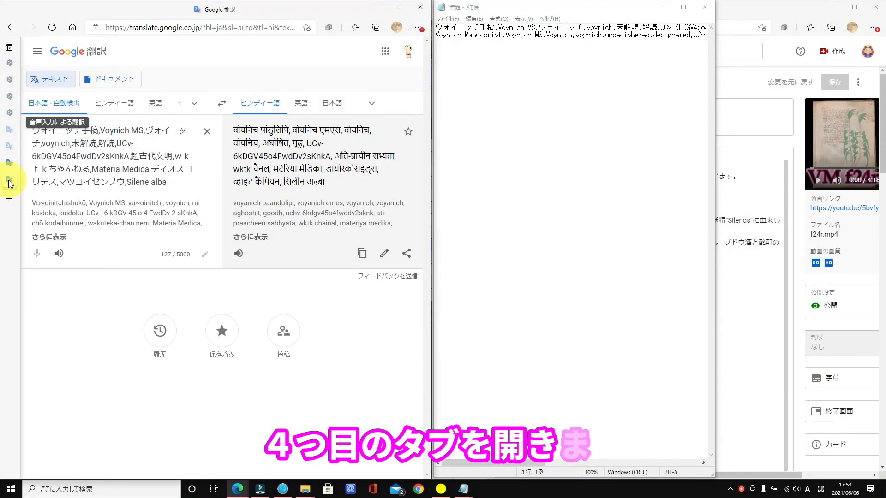
click(384, 253)
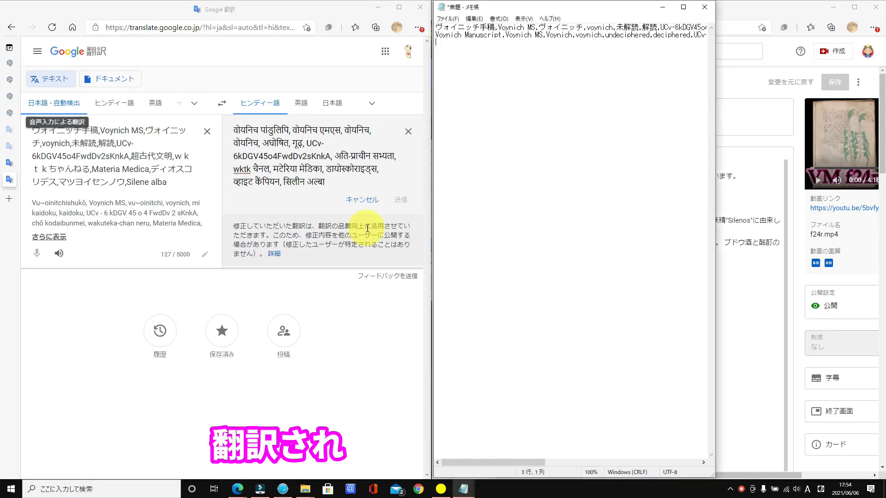
drag(335, 180, 274, 132)
right_click(291, 144)
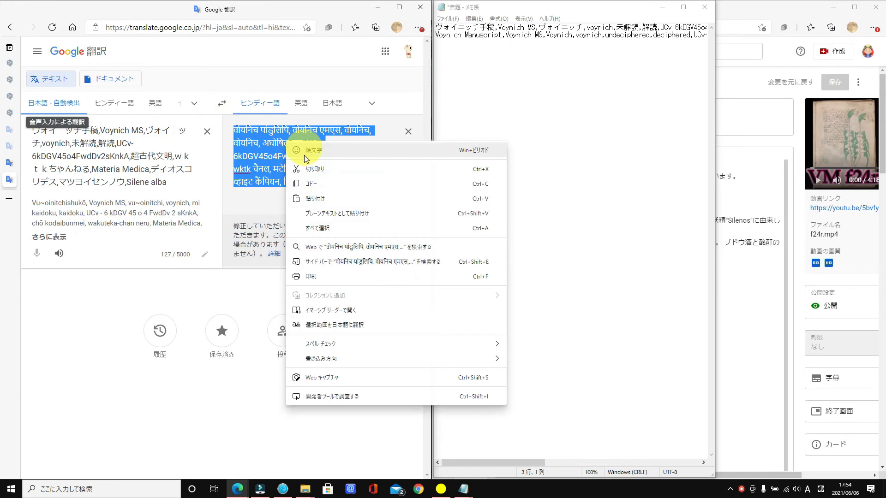
click(308, 185)
click(512, 69)
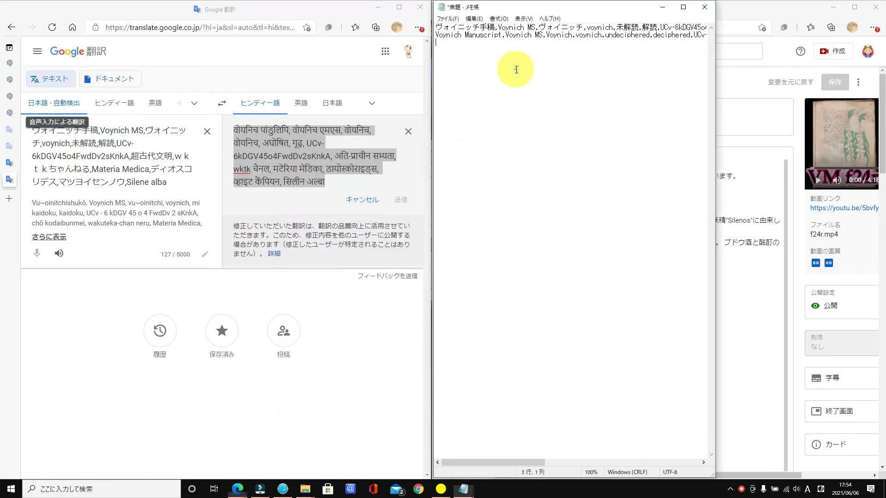
right_click(515, 69)
click(542, 106)
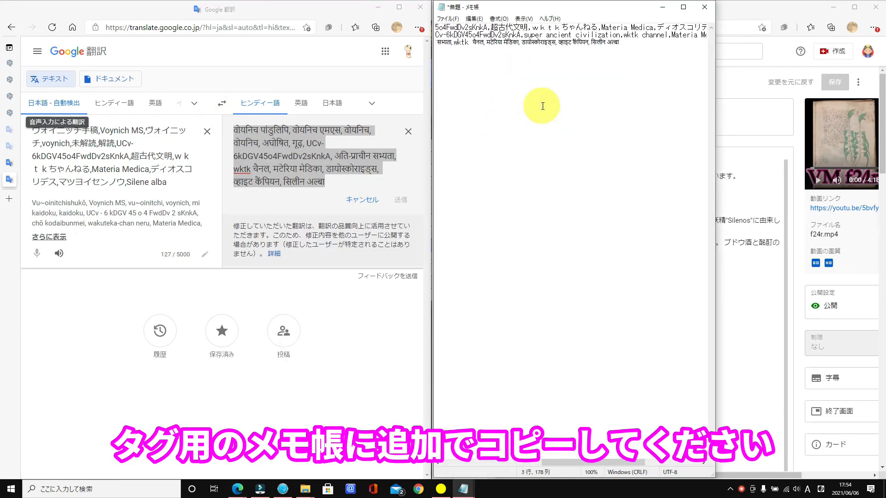
Step: Copy the full contents of the tags memo in Notepad, covering the Japanese, English and Hindi lines
click(446, 21)
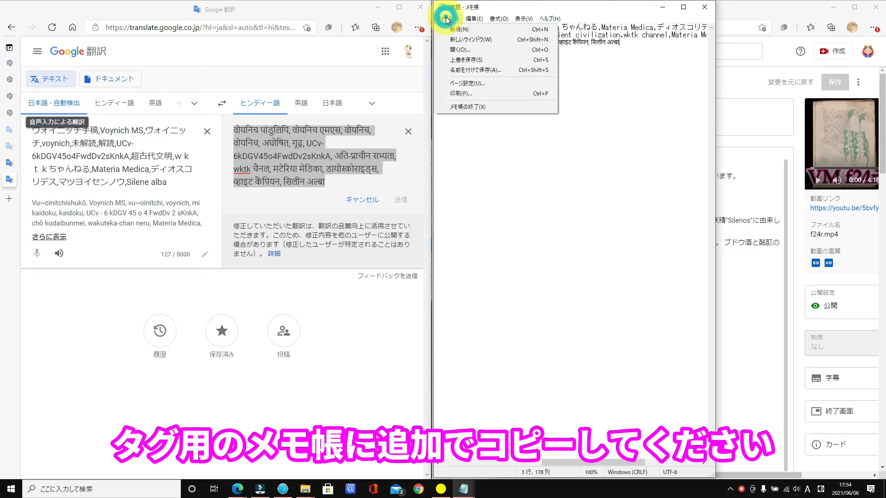
click(648, 60)
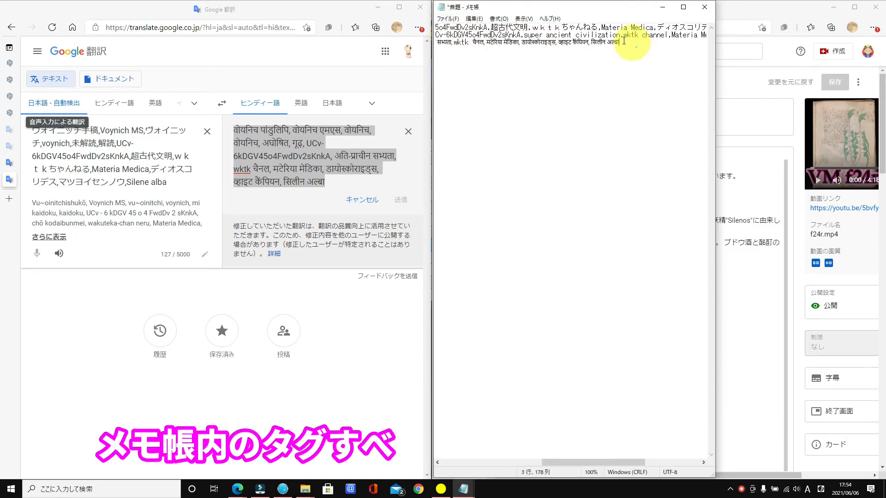
key(ctrl+a)
right_click(483, 43)
click(507, 73)
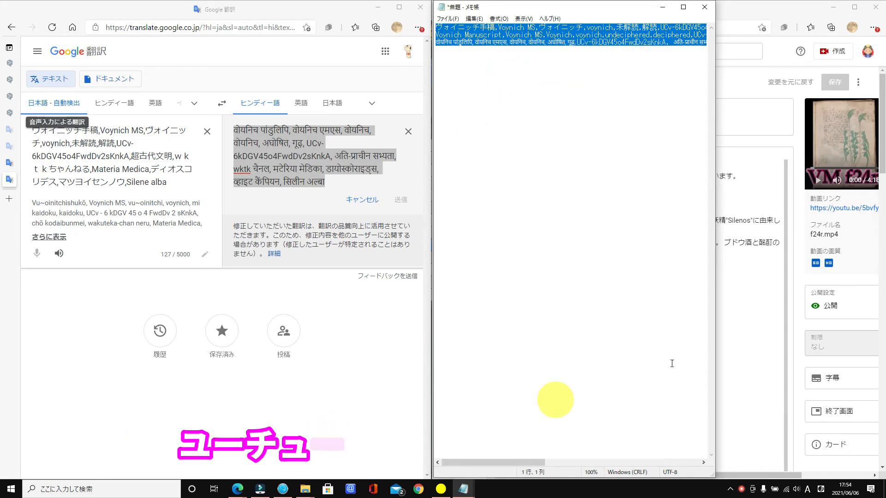
Step: Switch to YouTube Studio, paste the copied tags after the existing ones in the video's tag field (タグ), and save the details
click(773, 288)
scroll(808, 213, down, 20)
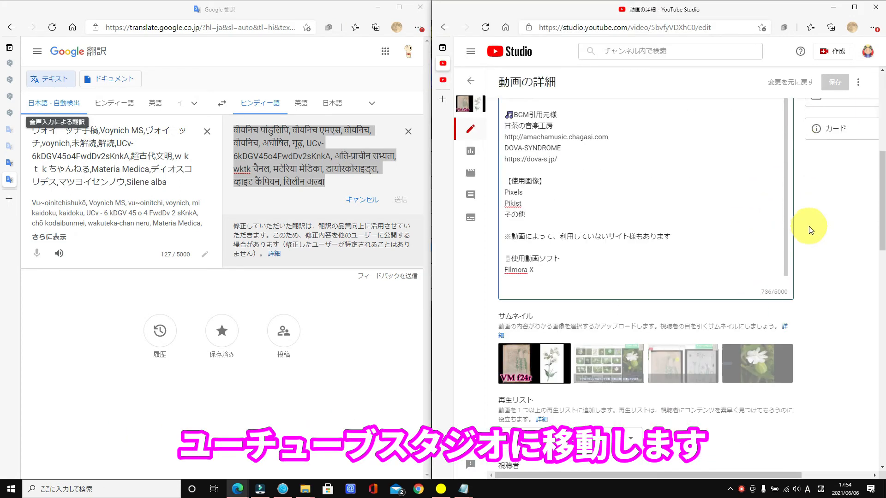
scroll(818, 243, up, 3)
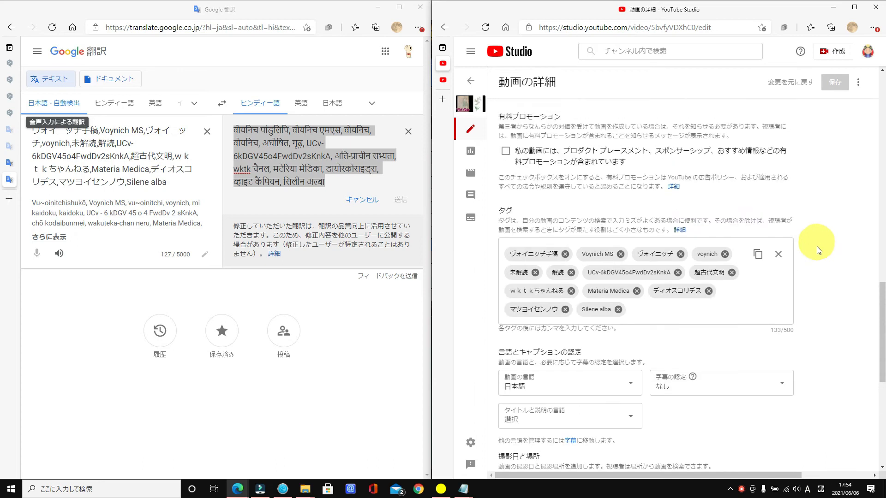
right_click(754, 282)
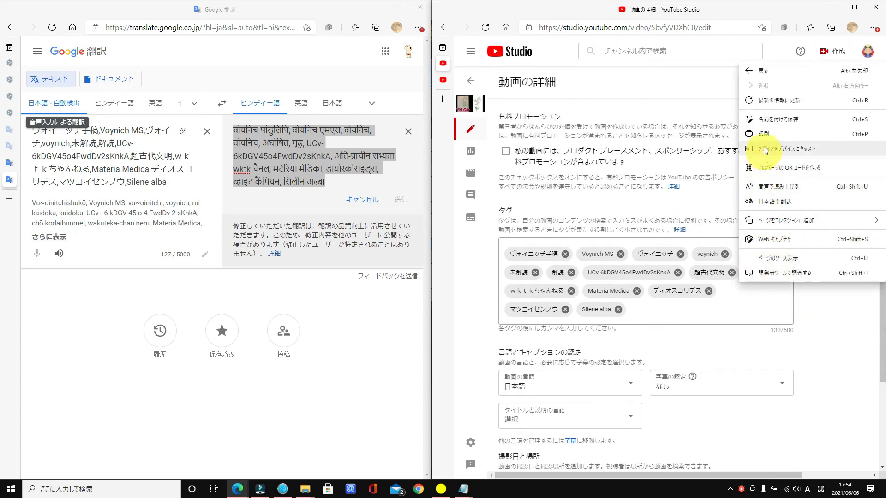
click(738, 307)
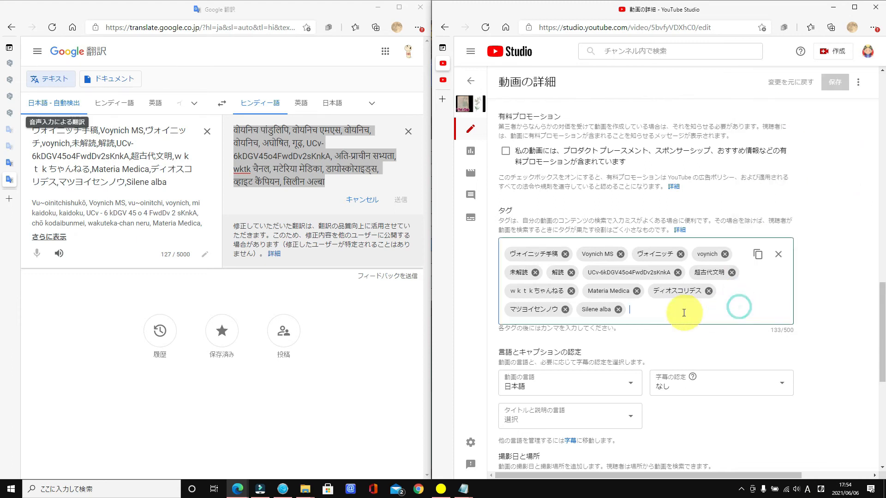
right_click(683, 316)
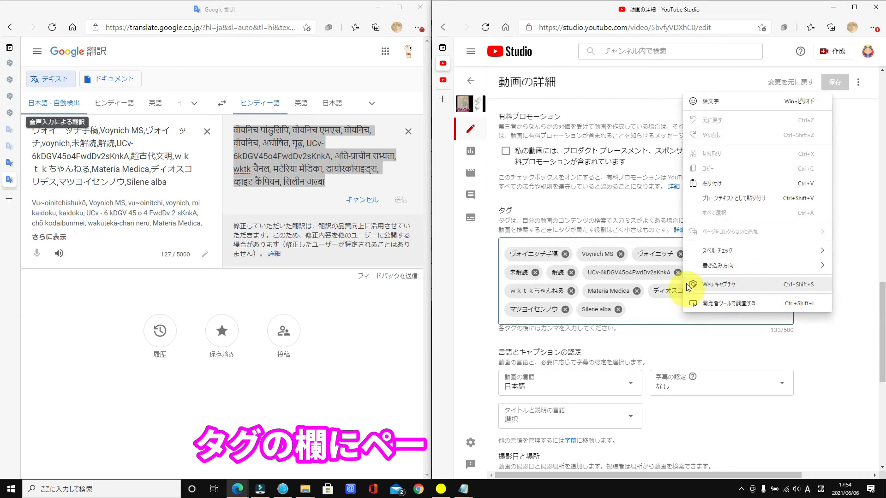
click(706, 184)
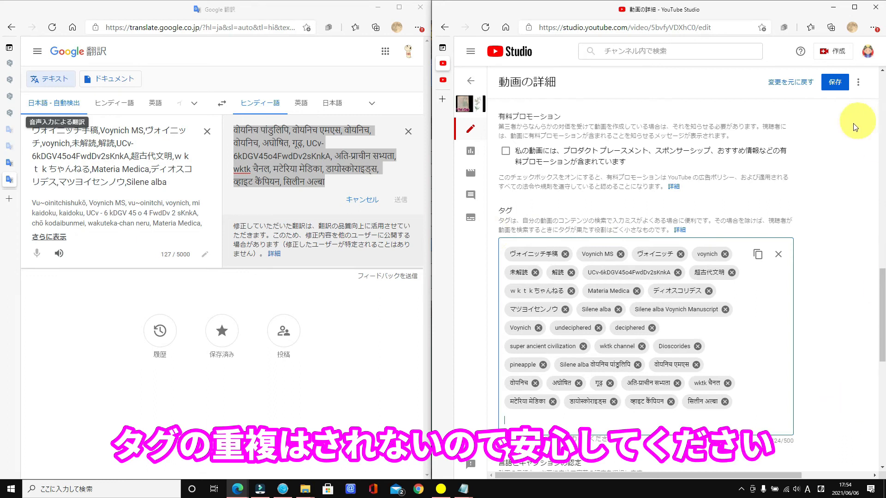
click(830, 83)
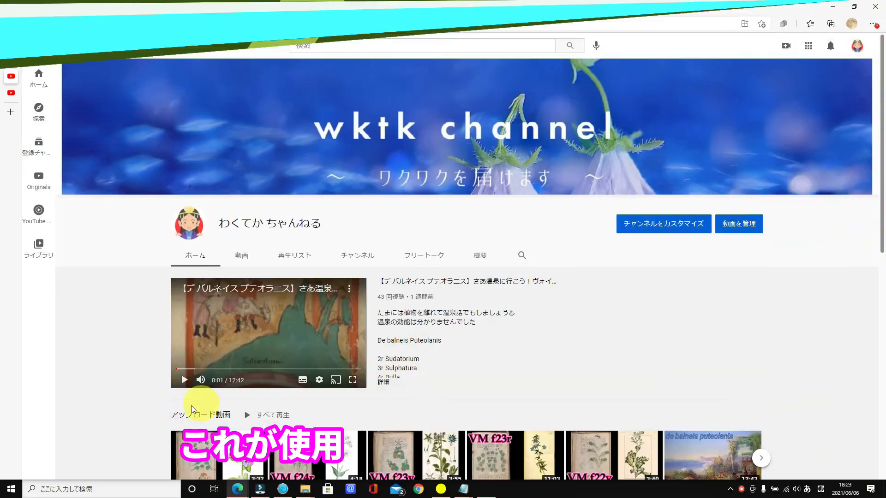
Step: Change the YouTube display language from the channel page to Hindi (हिन्दी)
scroll(191, 406, down, 5)
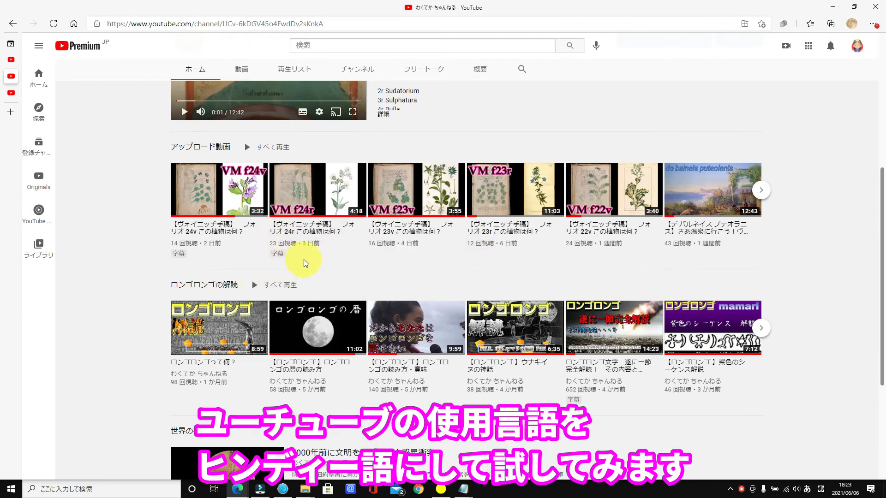
scroll(867, 217, up, 10)
click(857, 45)
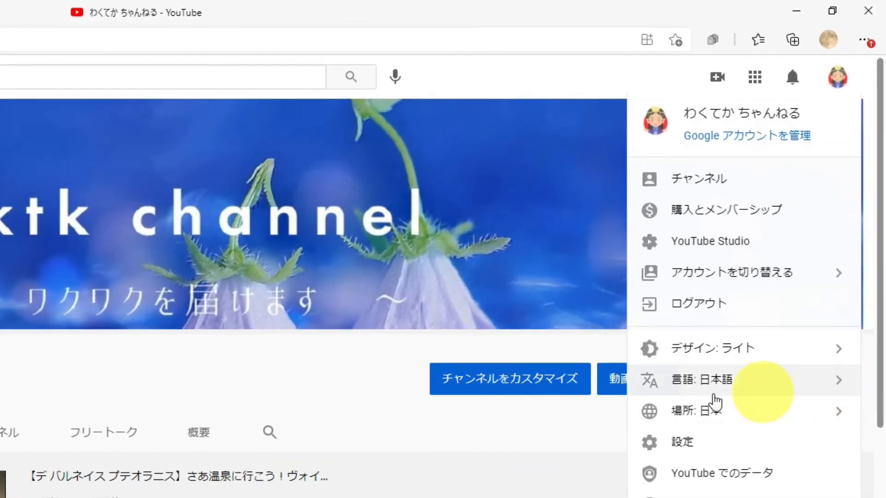
click(826, 384)
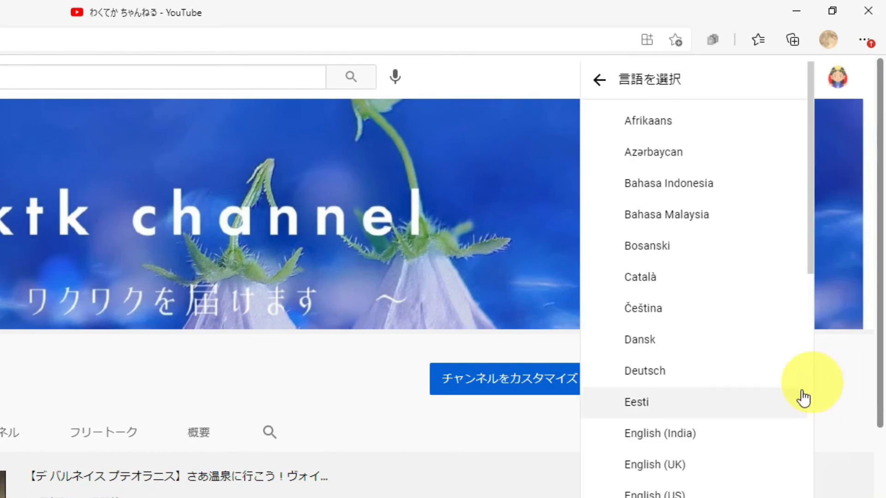
scroll(801, 406, down, 18)
scroll(801, 429, down, 17)
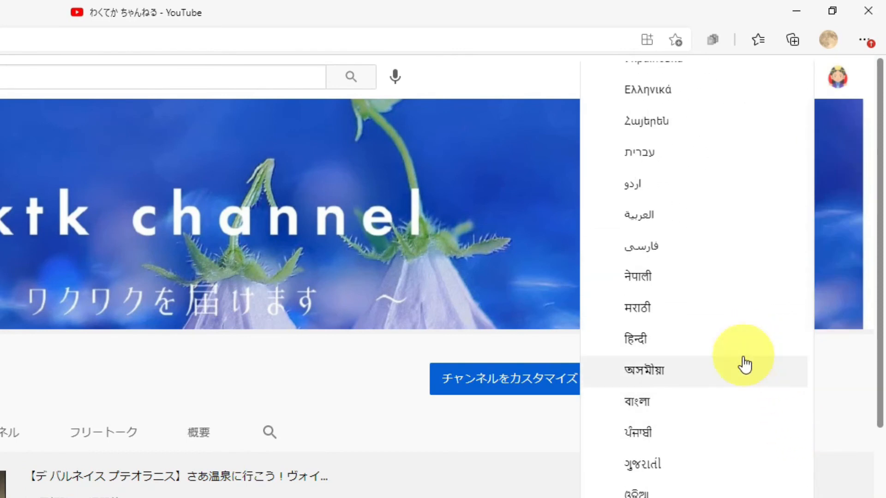
click(718, 344)
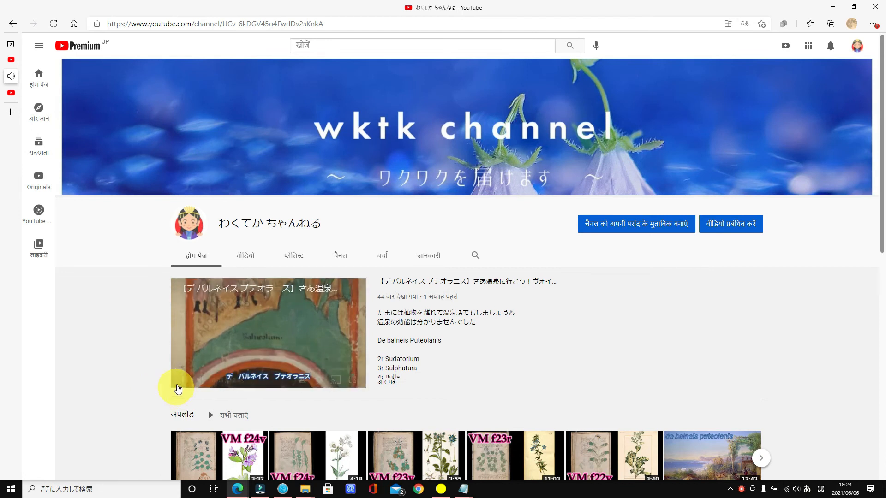
Step: Pause the channel trailer and open the フォリオ 24r video from the channel's uploads
click(183, 381)
scroll(146, 380, down, 3)
scroll(144, 377, down, 3)
scroll(148, 366, up, 3)
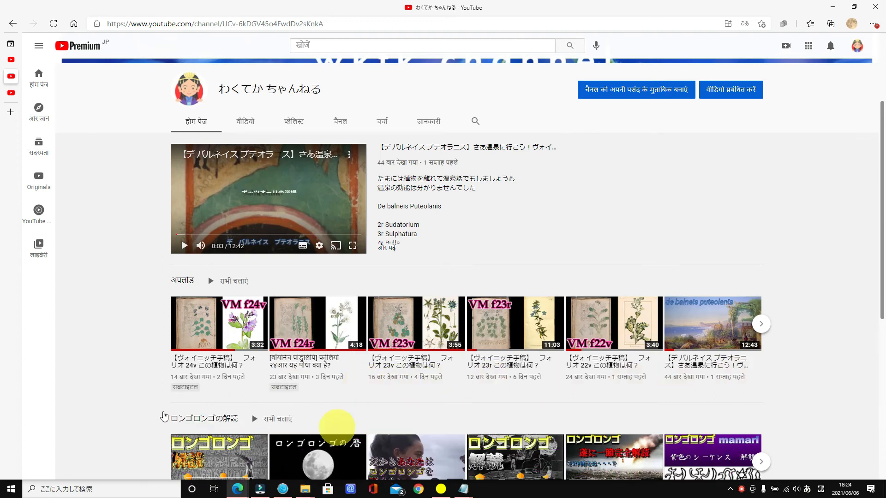
scroll(242, 422, down, 1)
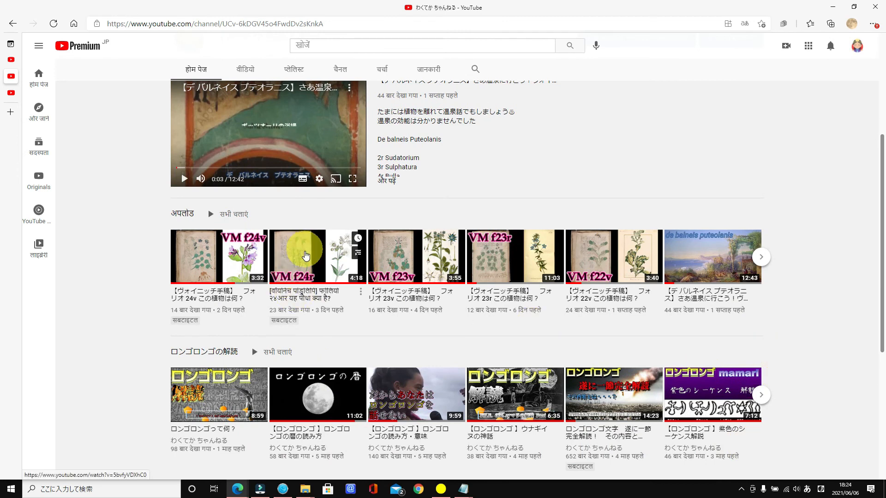
click(305, 256)
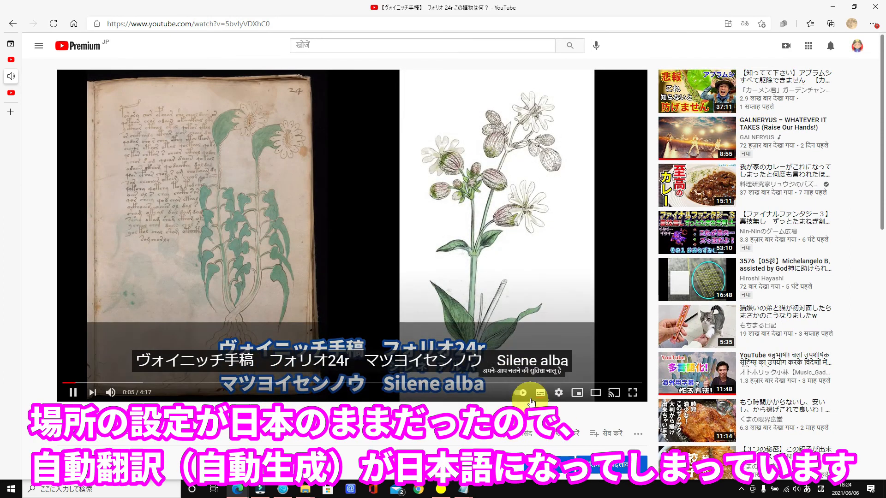
Step: Set the playing video's subtitles to Hindi, and switch them off and on again to check them
click(541, 393)
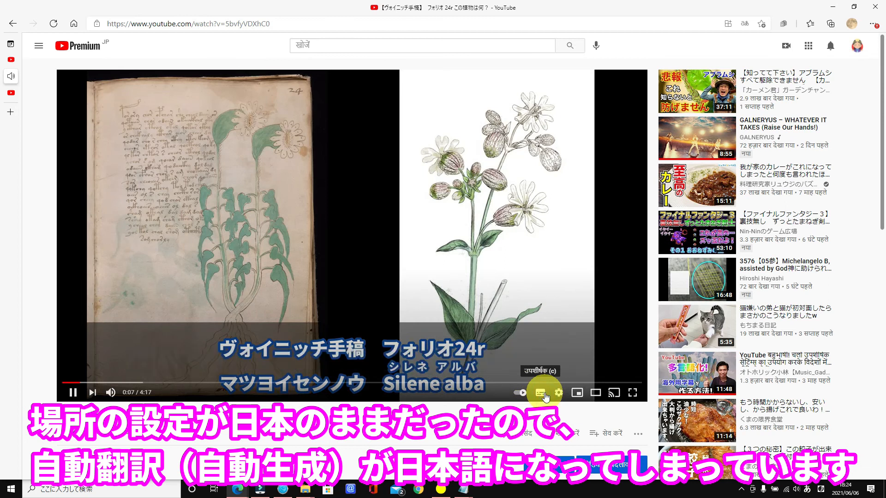
click(545, 393)
click(558, 392)
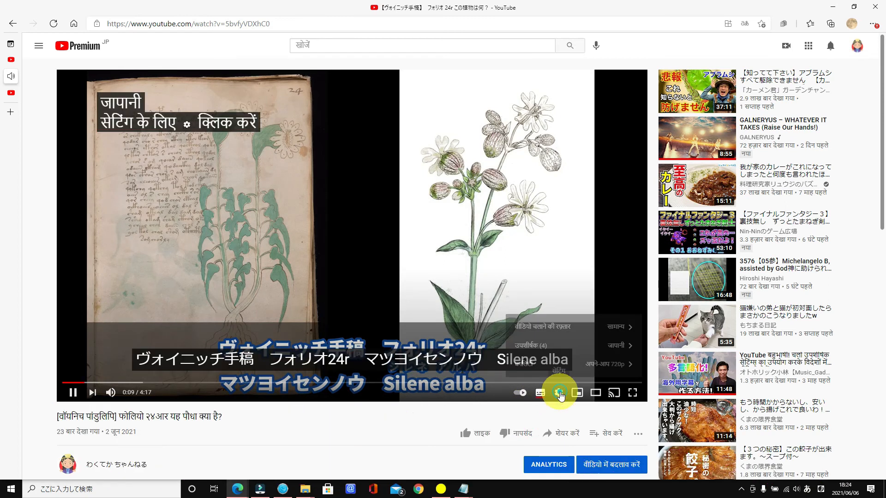
click(552, 347)
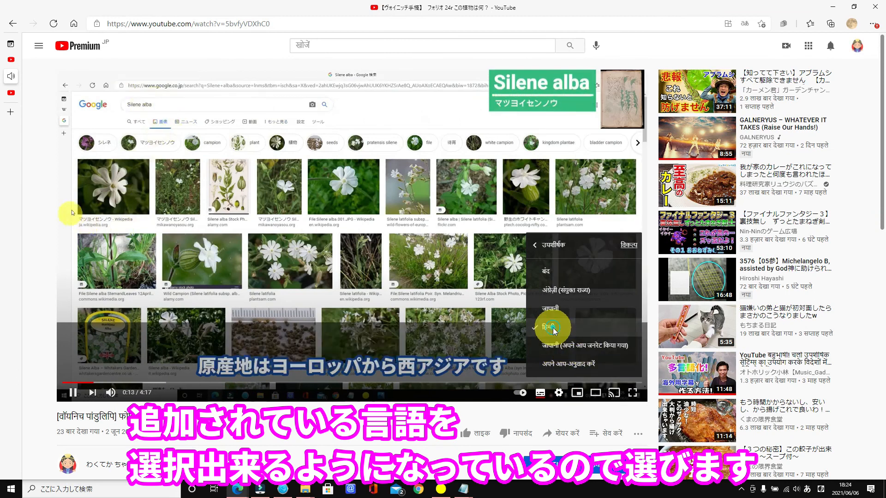
click(555, 333)
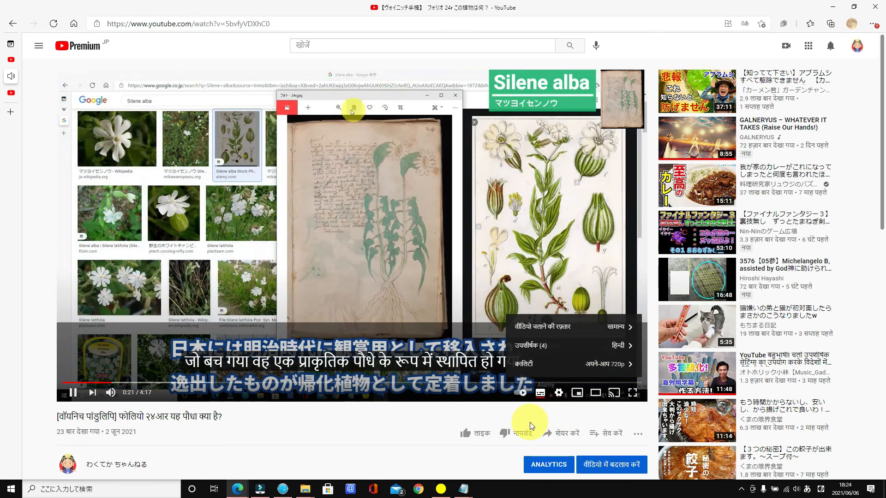
click(427, 425)
click(544, 395)
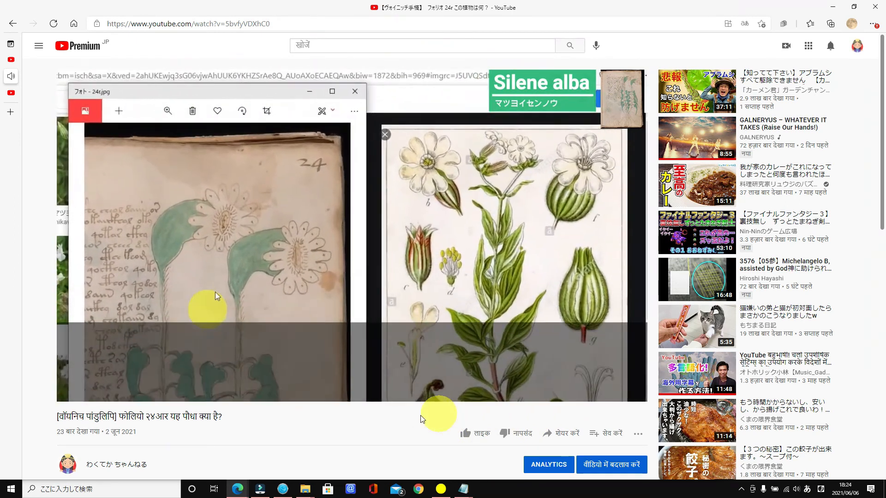
click(544, 395)
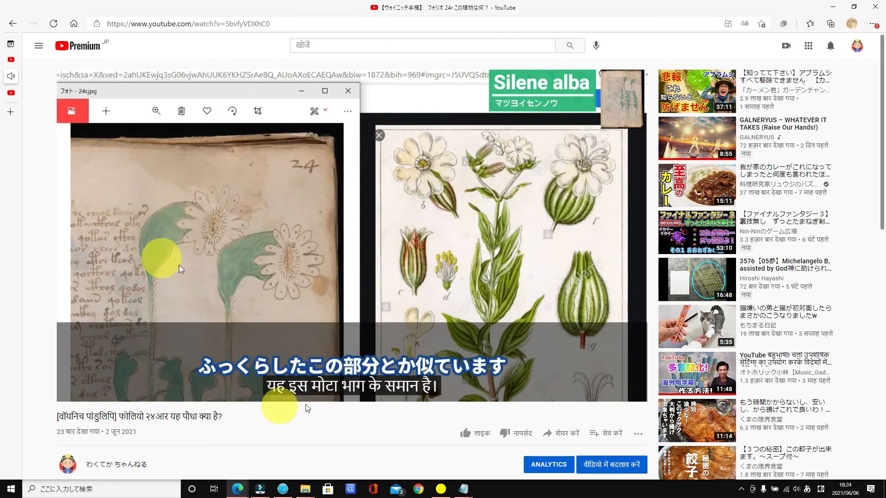
Step: Expand the video description, check its Hindi translation through to the end, and pause the video
scroll(336, 430, down, 4)
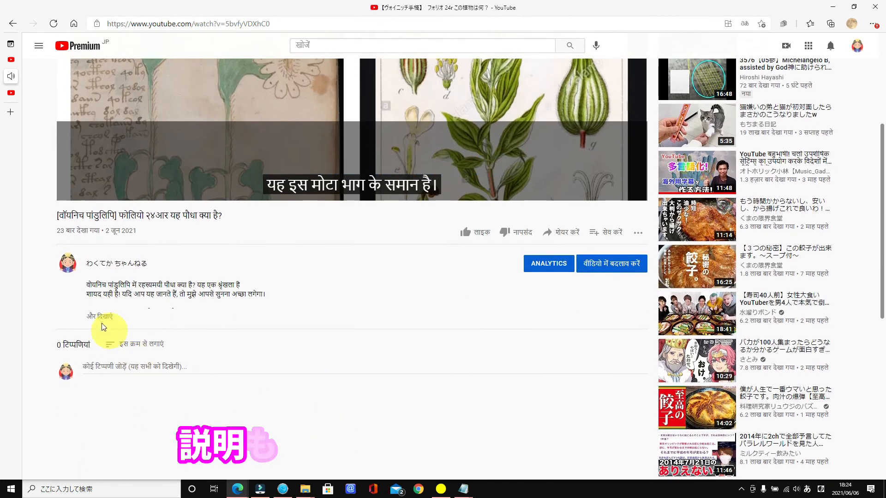
click(99, 319)
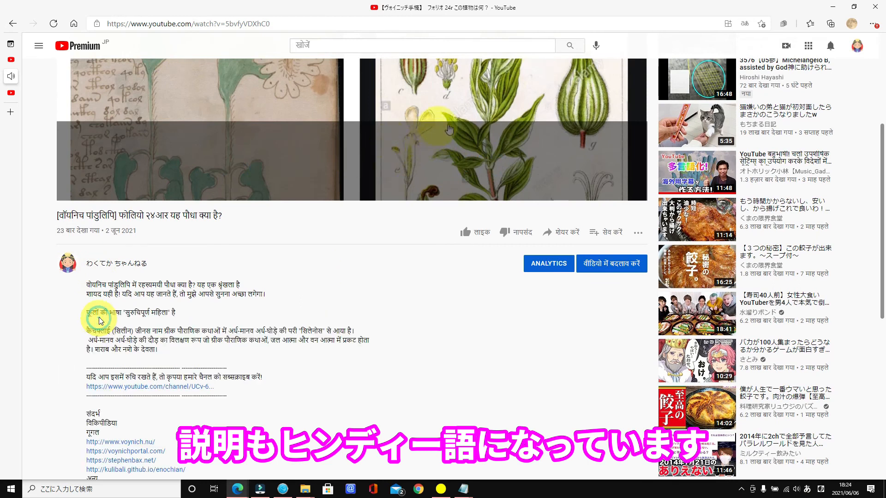
scroll(51, 121, down, 5)
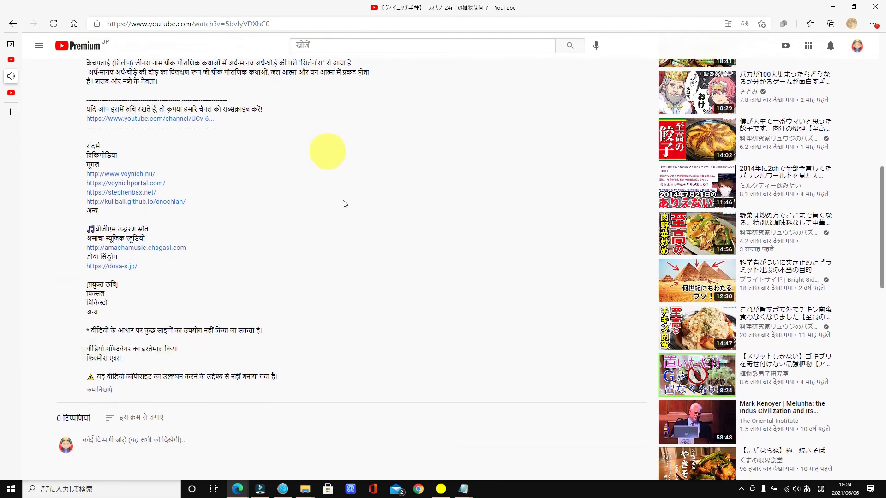
scroll(446, 418, up, 8)
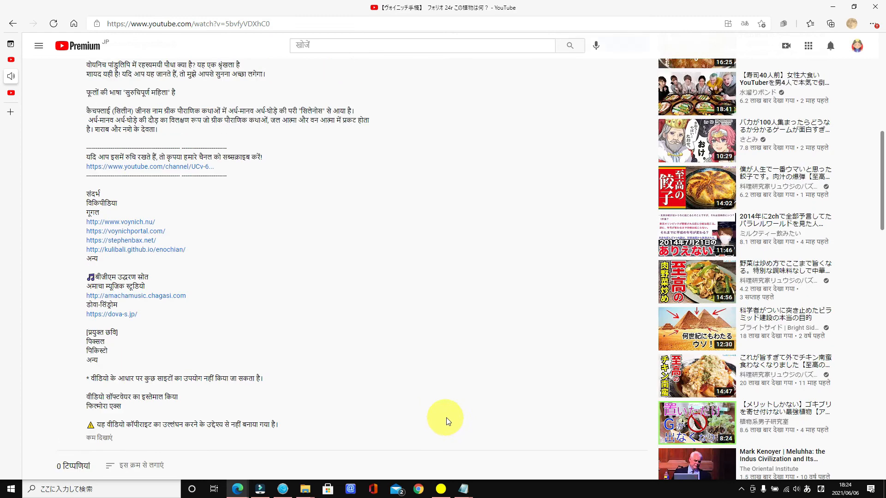
scroll(478, 417, up, 3)
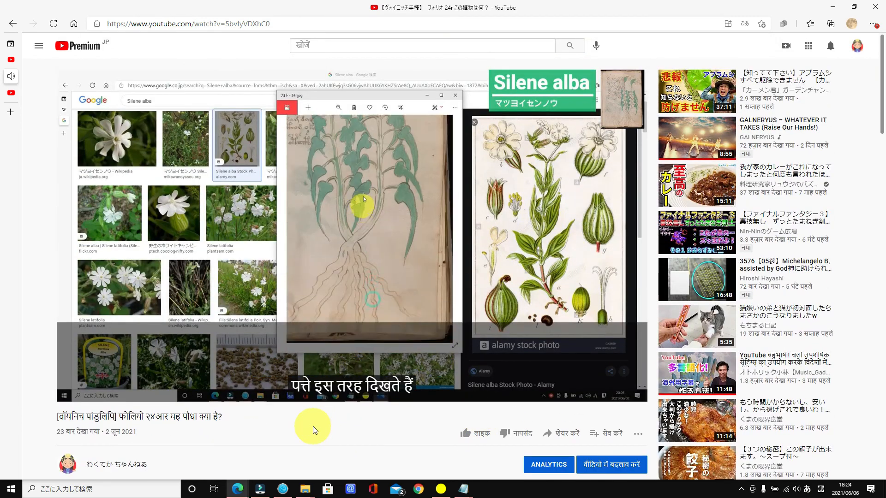
click(74, 393)
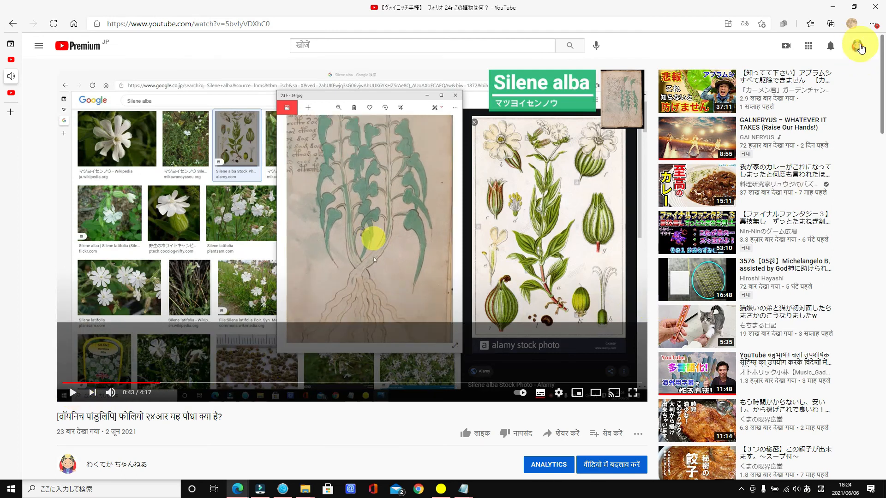
Step: Change the YouTube display language to English (US) and check the video's title and description
click(858, 46)
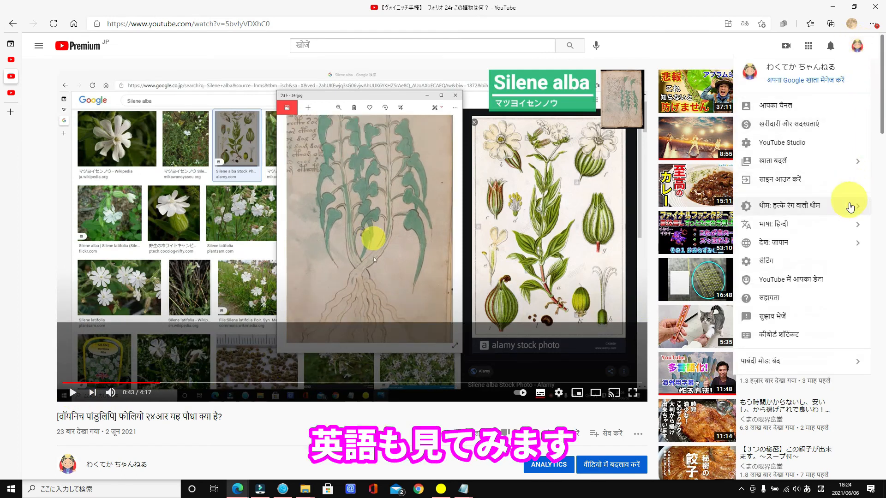
click(849, 226)
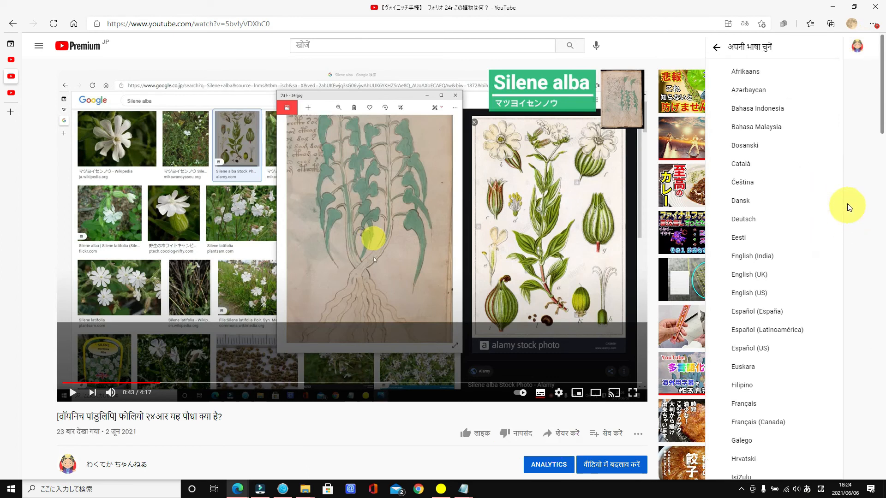
scroll(836, 186, down, 2)
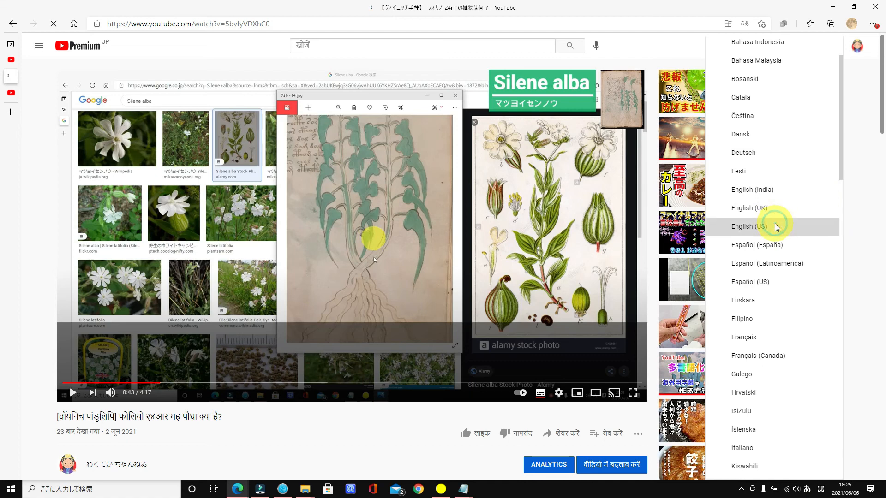
click(764, 228)
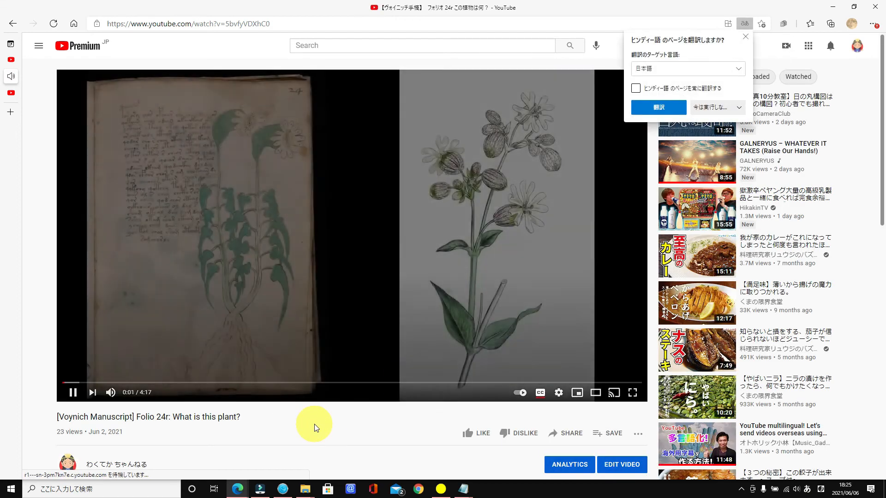
scroll(314, 428, down, 3)
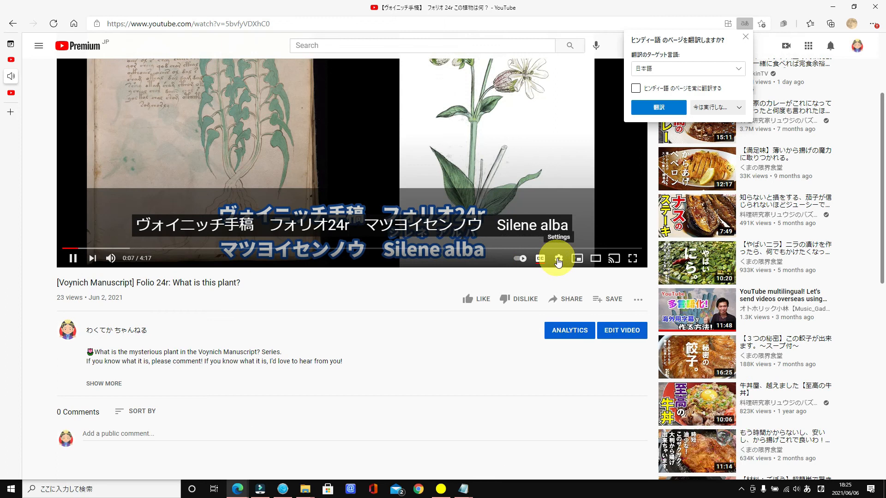
click(559, 259)
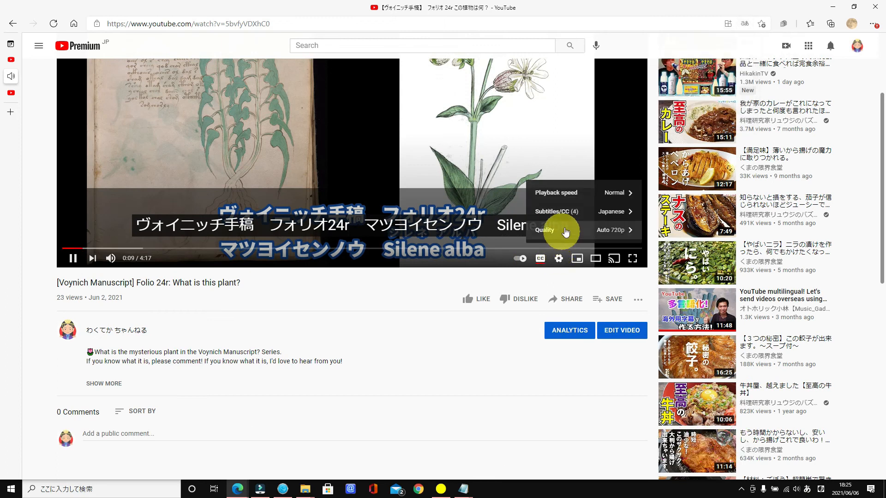
click(572, 220)
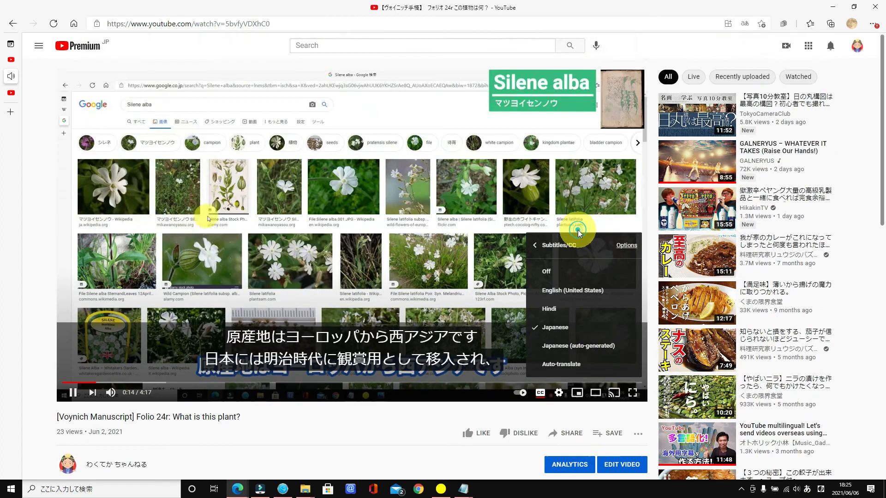
click(594, 230)
scroll(593, 228, up, 3)
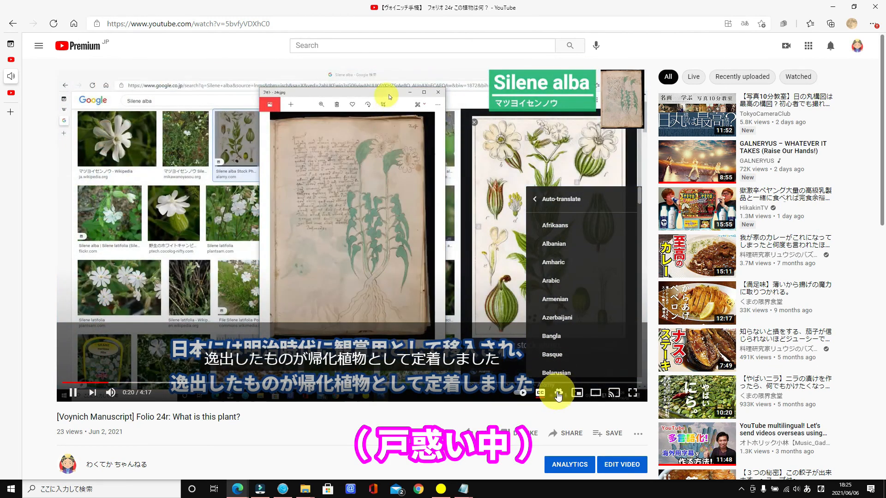
click(558, 393)
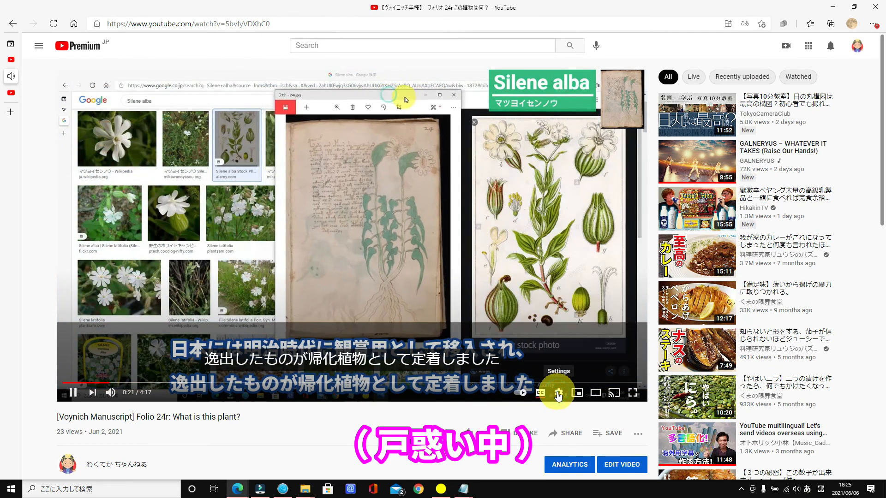
Step: Set the playing video's subtitles to English (United States) and close the player settings
click(558, 393)
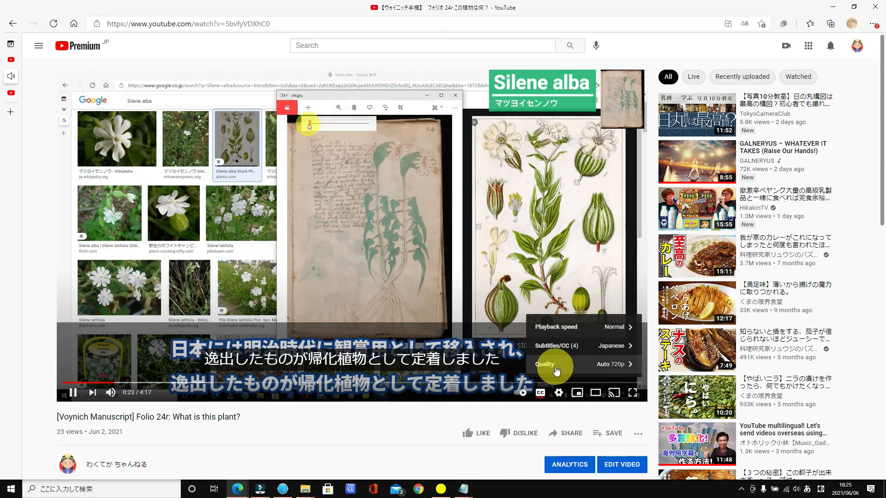
click(555, 347)
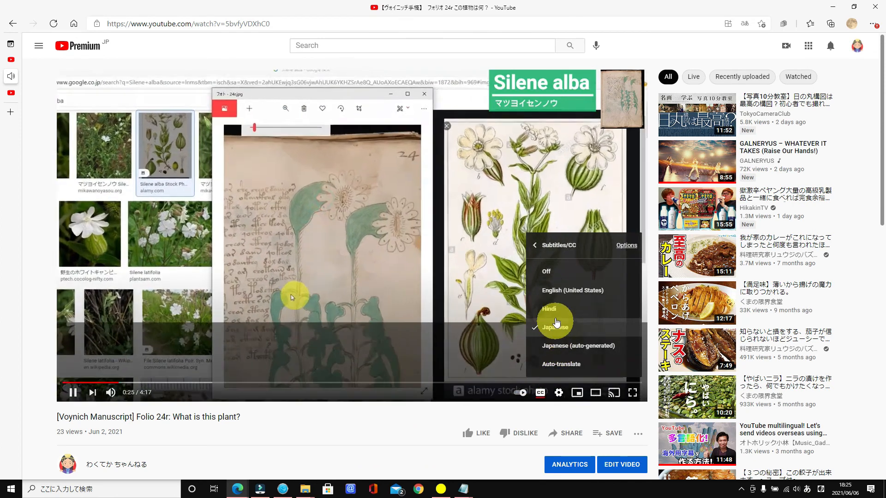
click(555, 291)
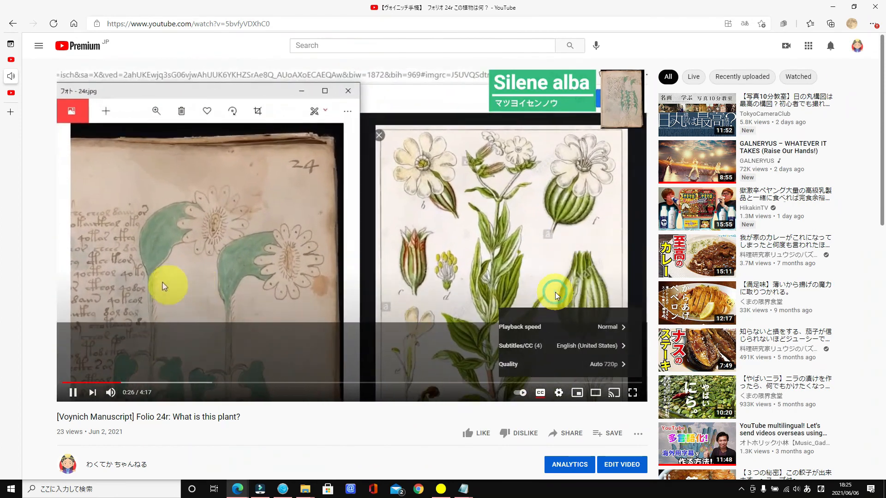
click(308, 422)
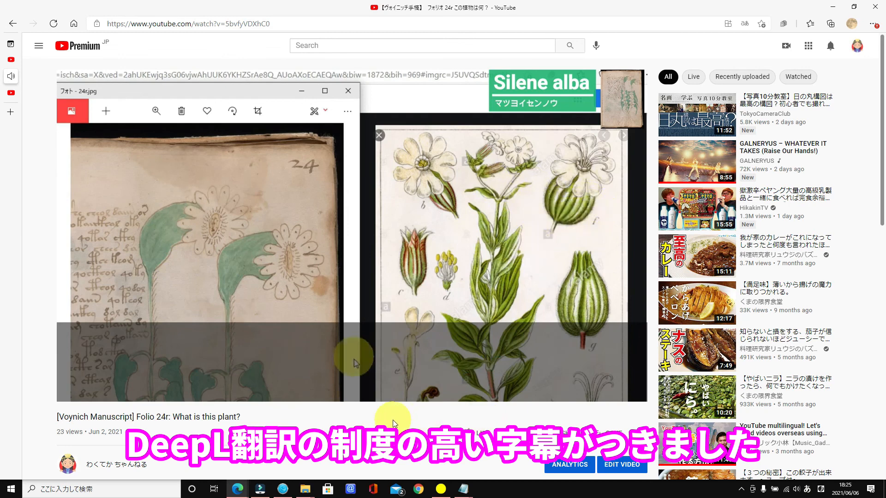
Step: Expand the video description and check its English translation through to the end
scroll(376, 431, down, 5)
scroll(332, 395, up, 1)
click(115, 312)
scroll(266, 349, down, 6)
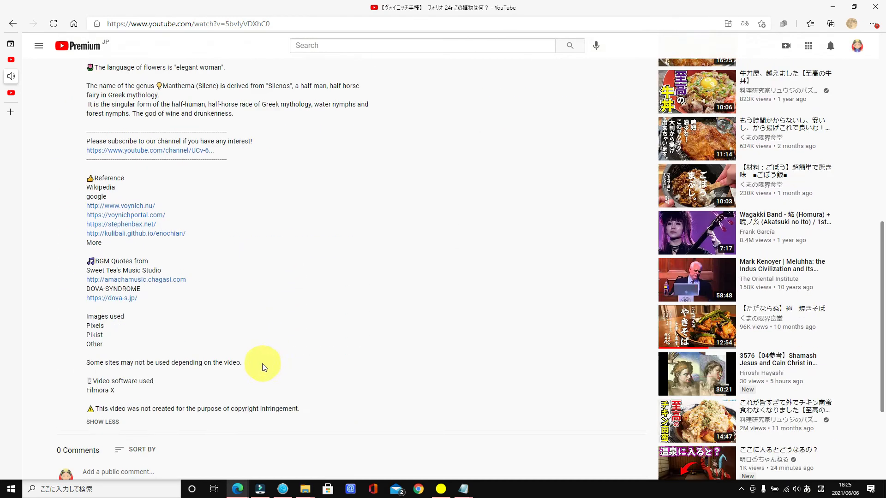
scroll(219, 124, up, 4)
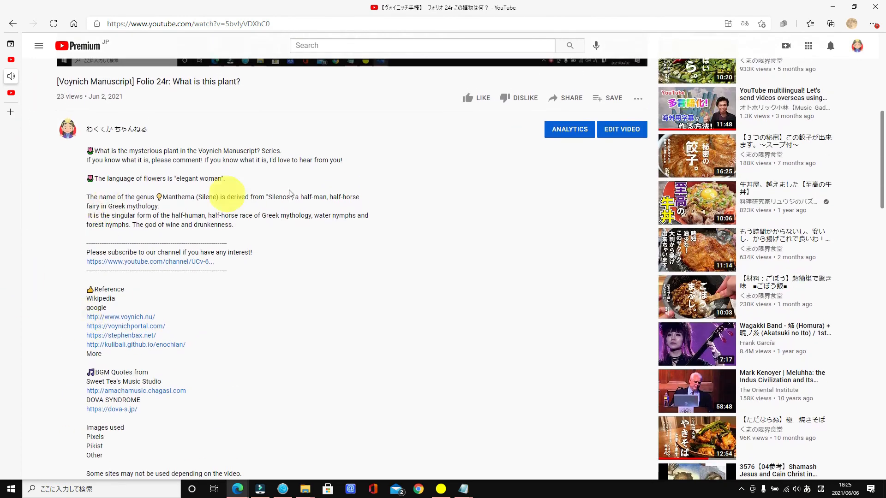
scroll(350, 388, up, 7)
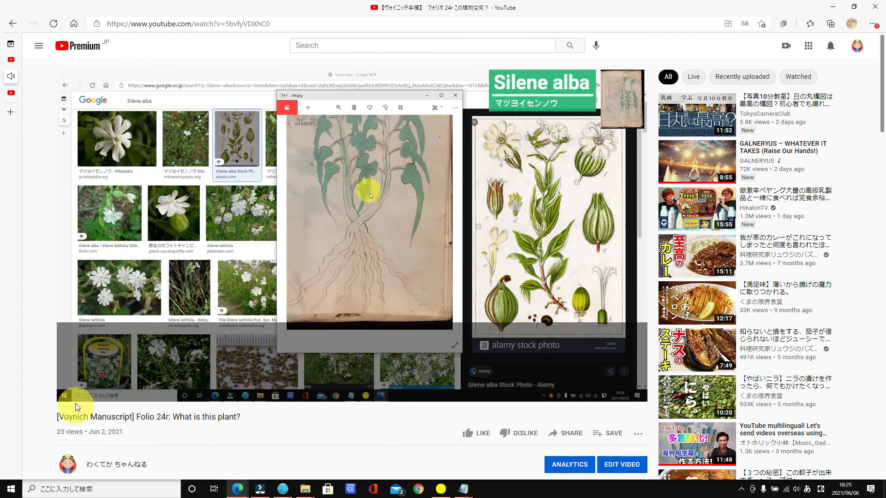
mouse_move(69, 397)
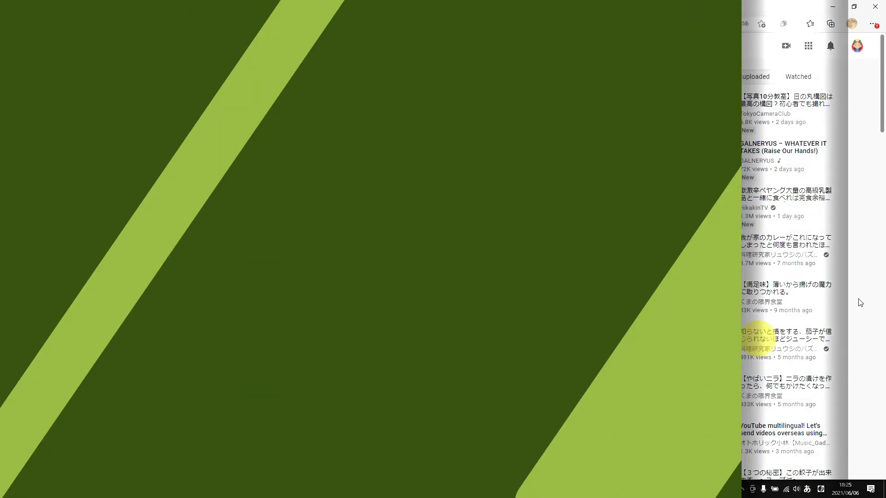